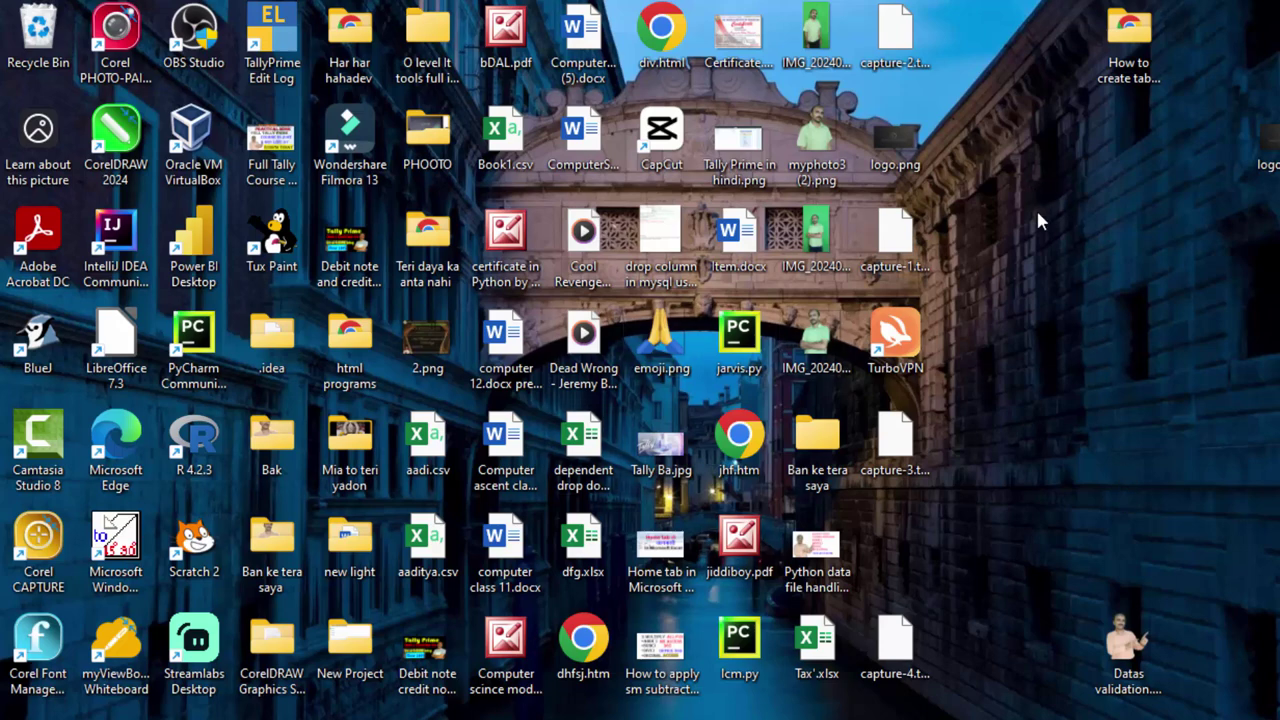
- Refresh the desktop several times from its right-click menu
right_click(1047, 259)
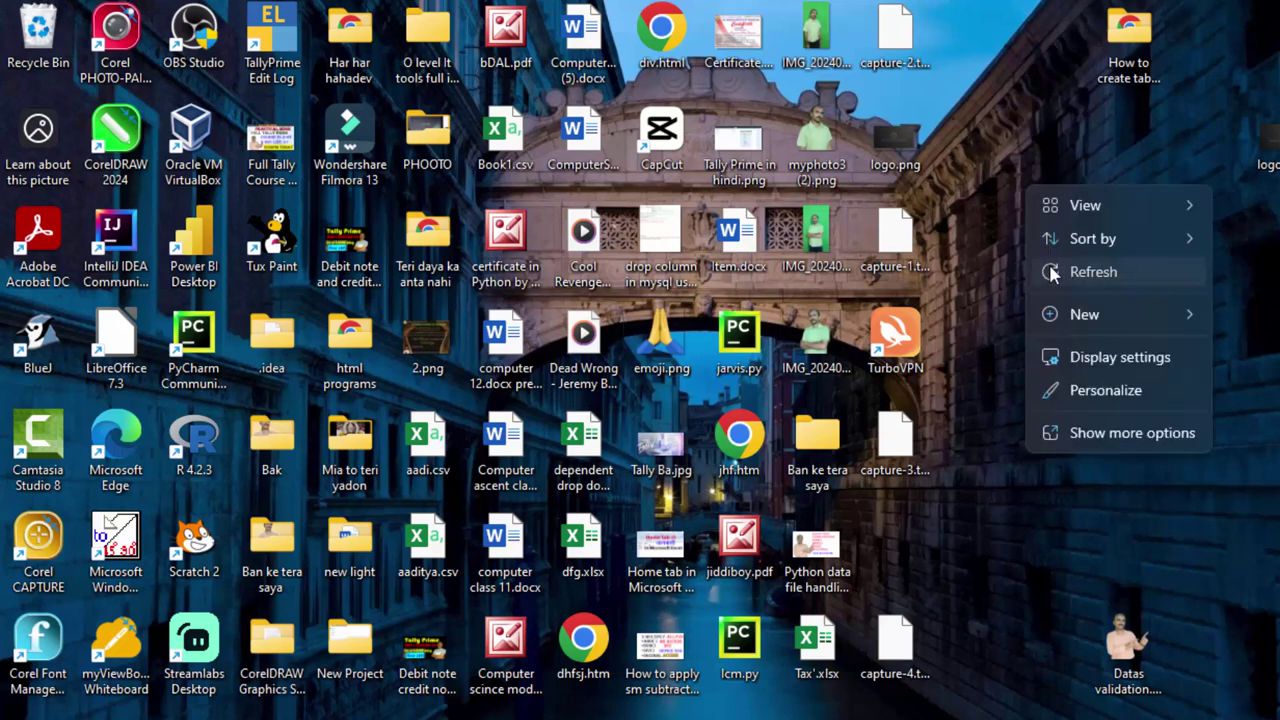
click(1048, 261)
right_click(1050, 268)
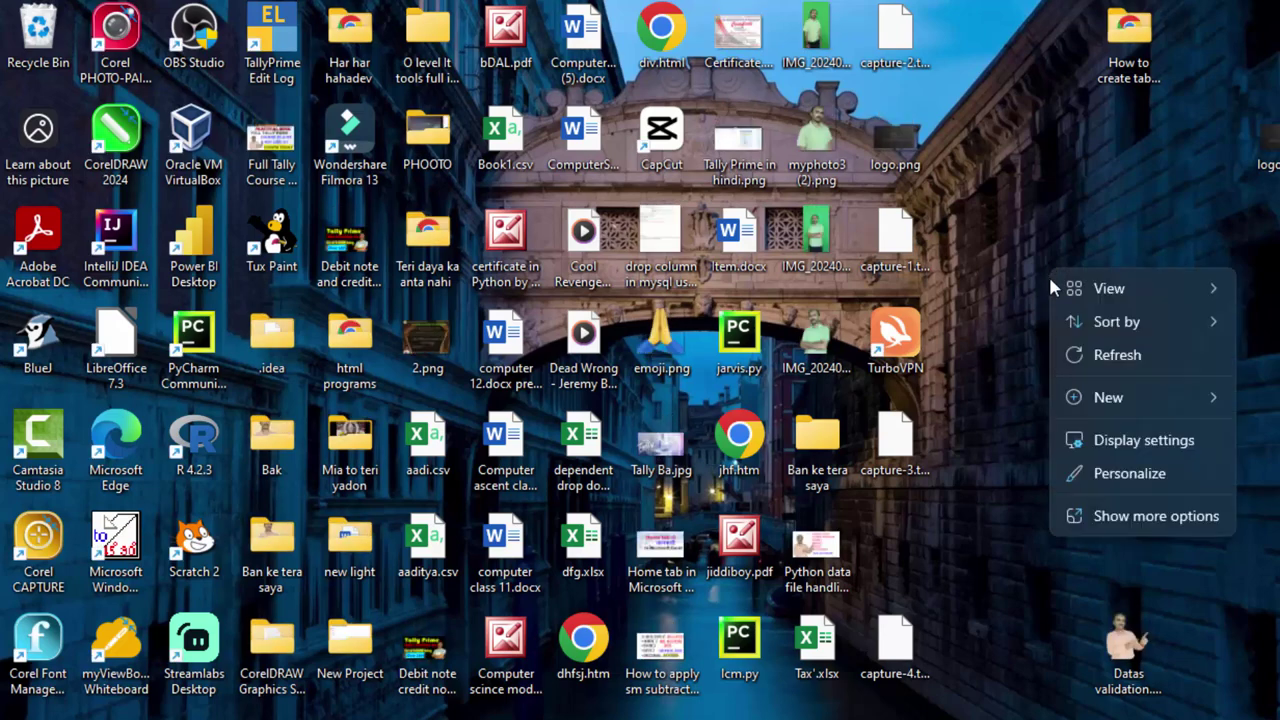
click(1075, 353)
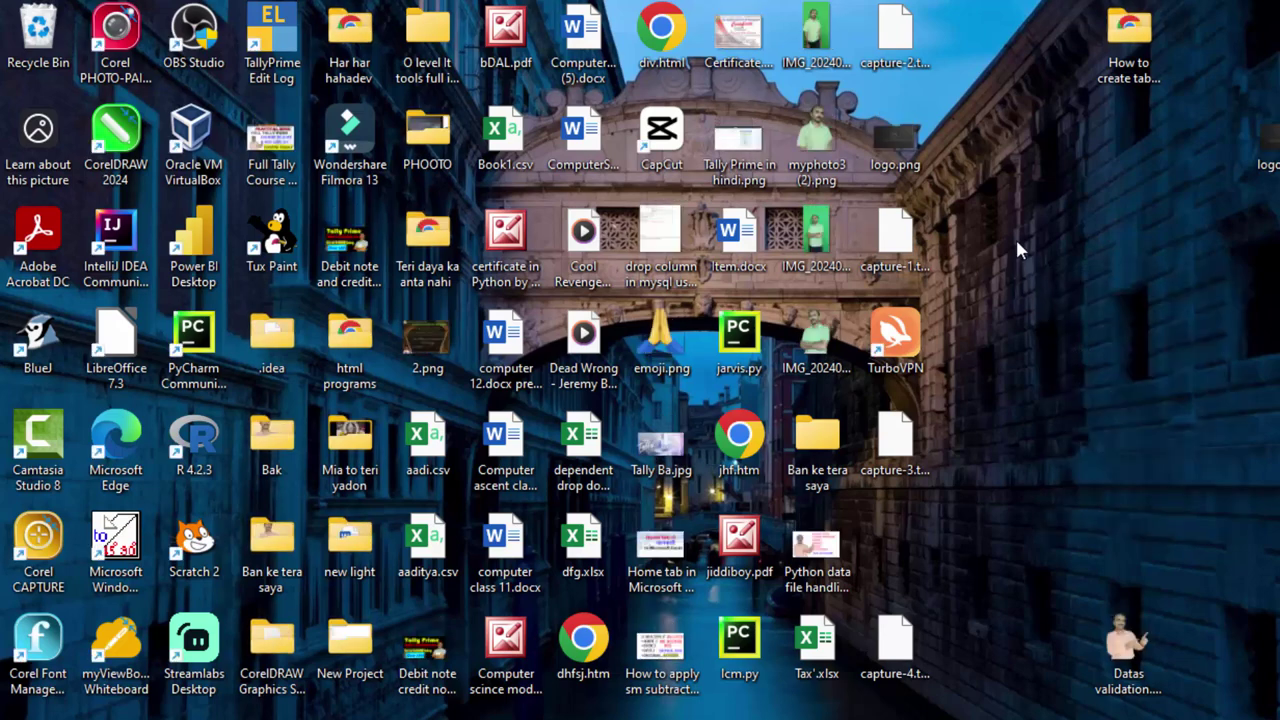
right_click(1017, 246)
click(1048, 328)
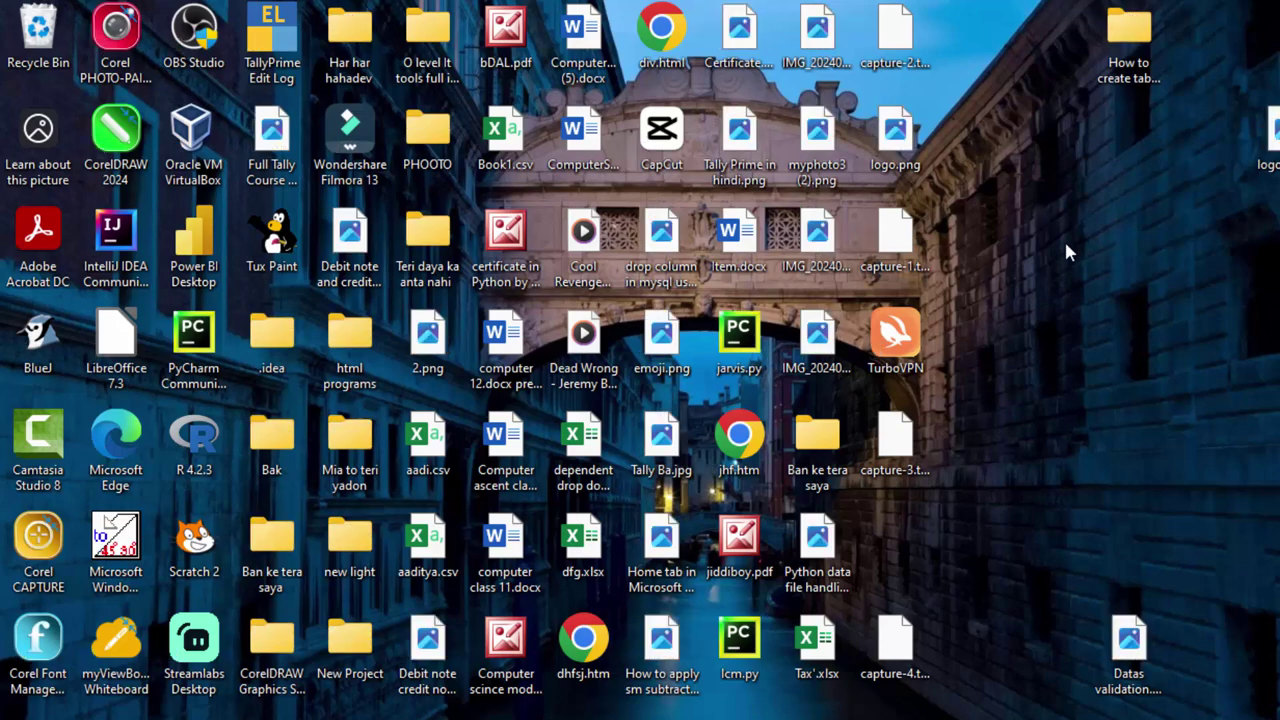
right_click(1064, 243)
click(1108, 331)
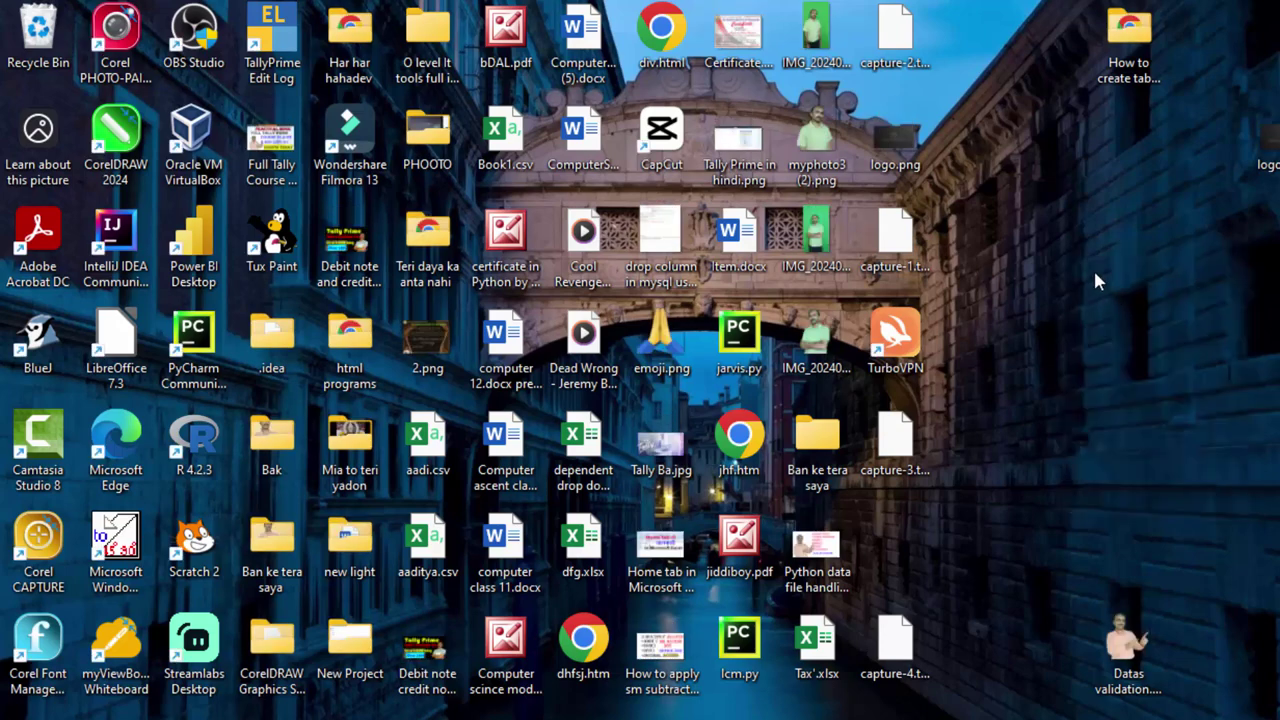
right_click(1048, 201)
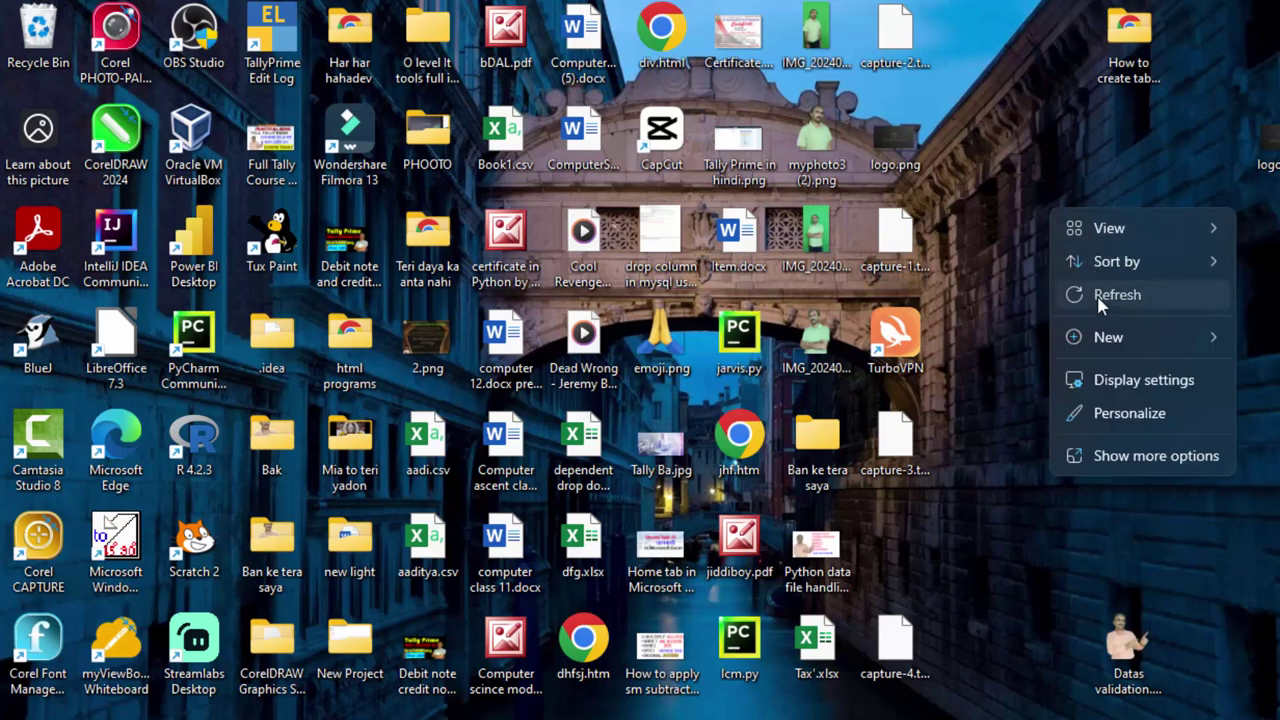
click(1100, 293)
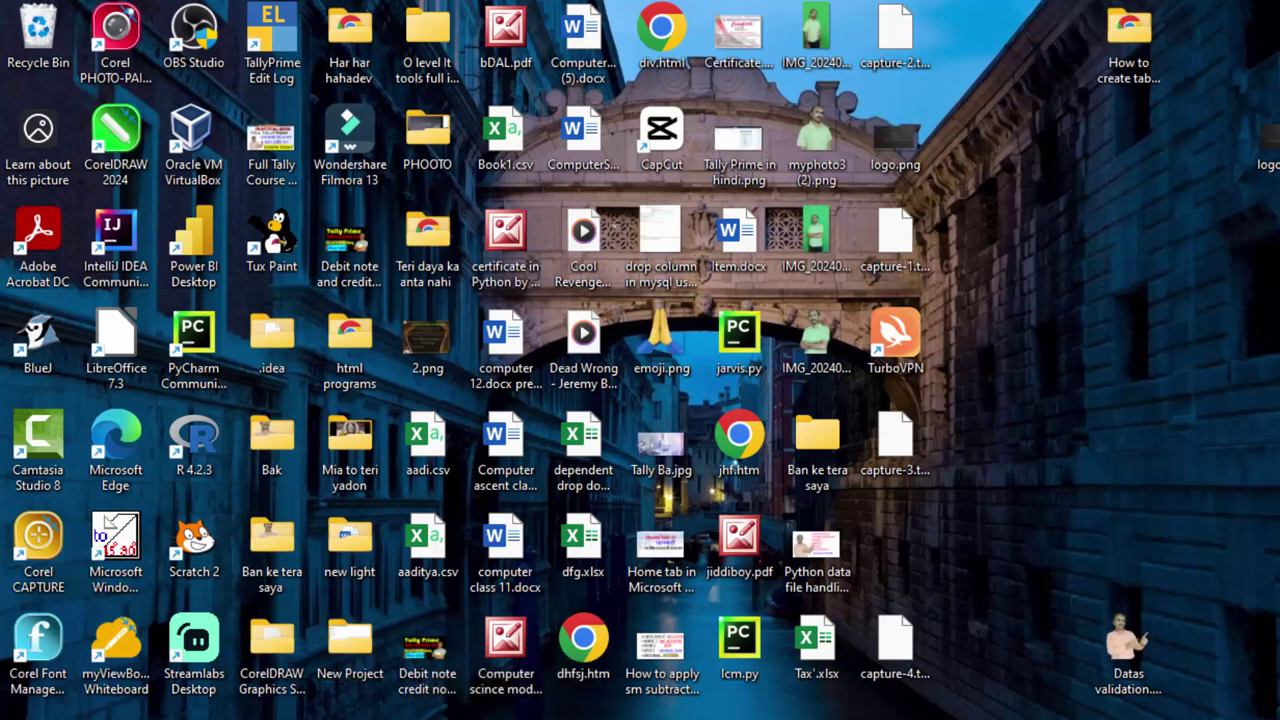
- Launch Microsoft Access from a Start menu search for 'access'
key(super)
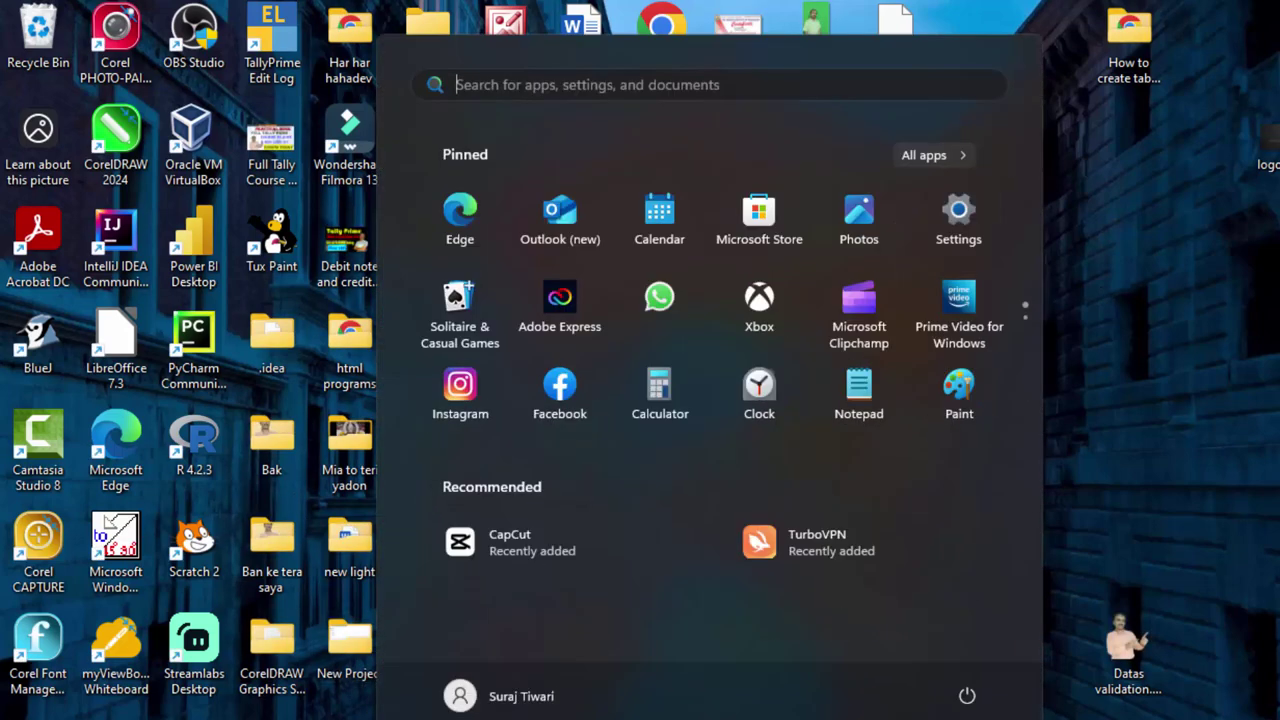
text(access)
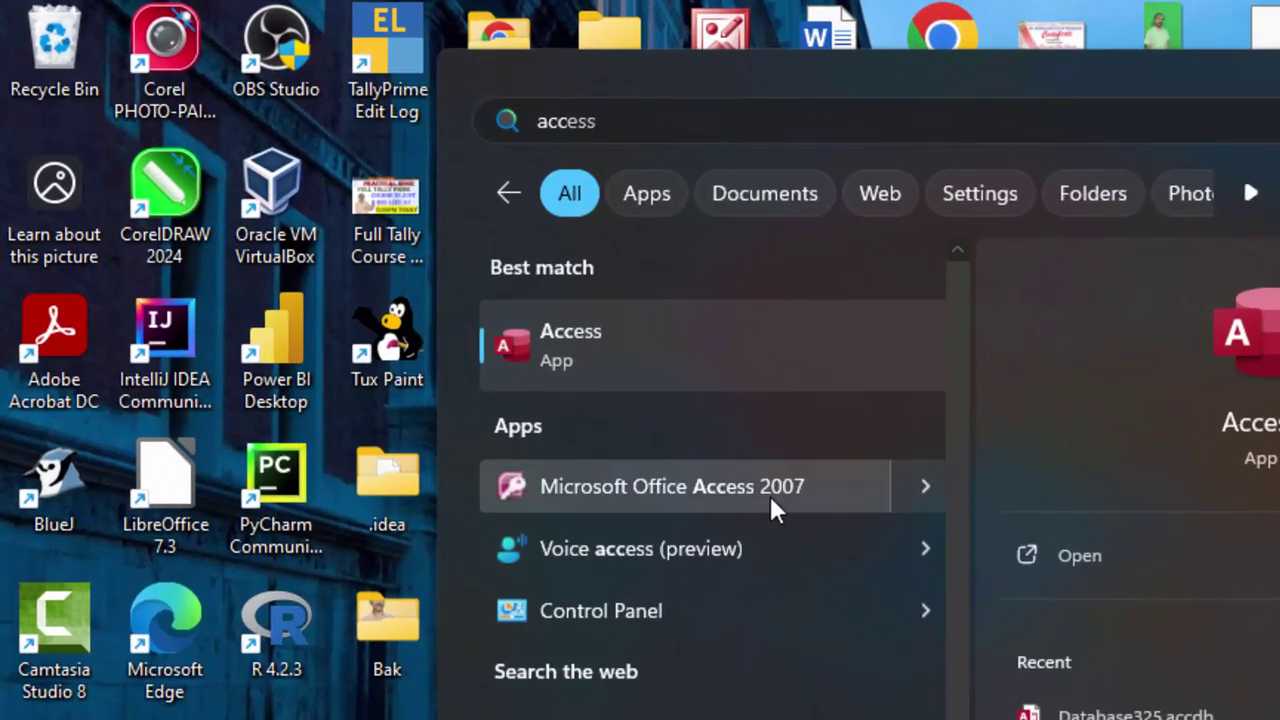
click(704, 354)
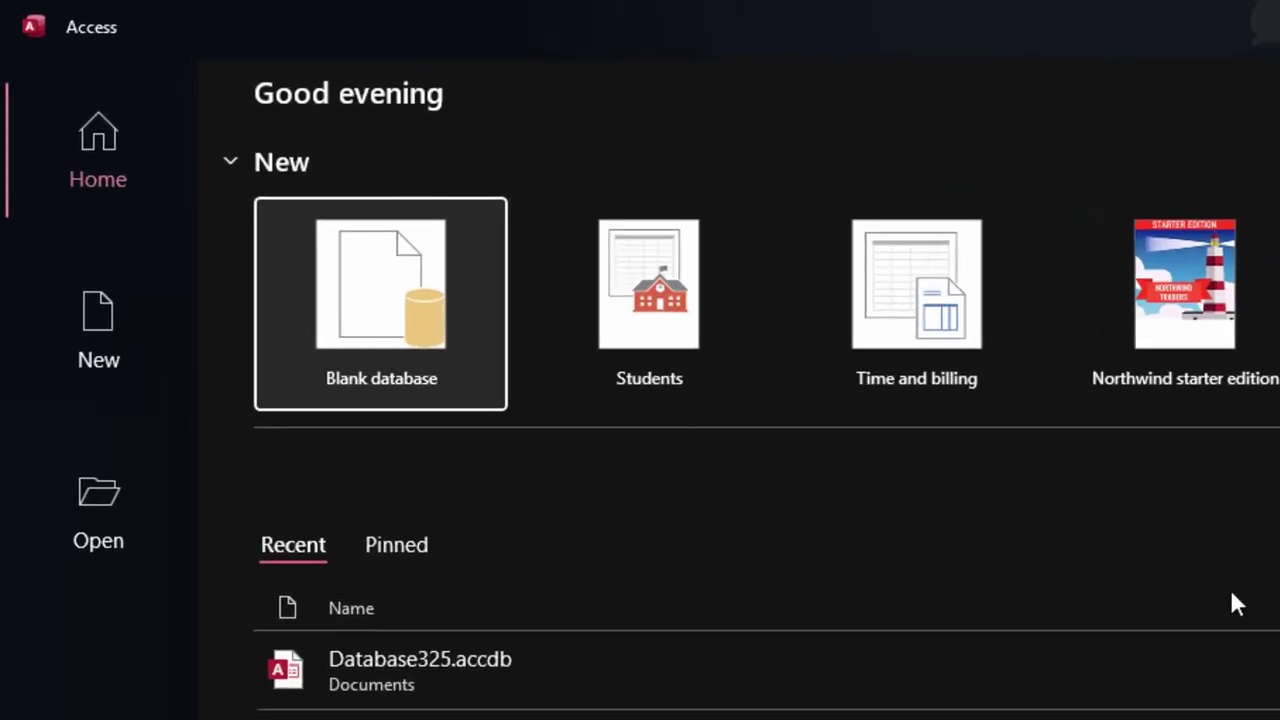
- Create the blank database Database328 and click into Table1's Click to Add column
click(381, 290)
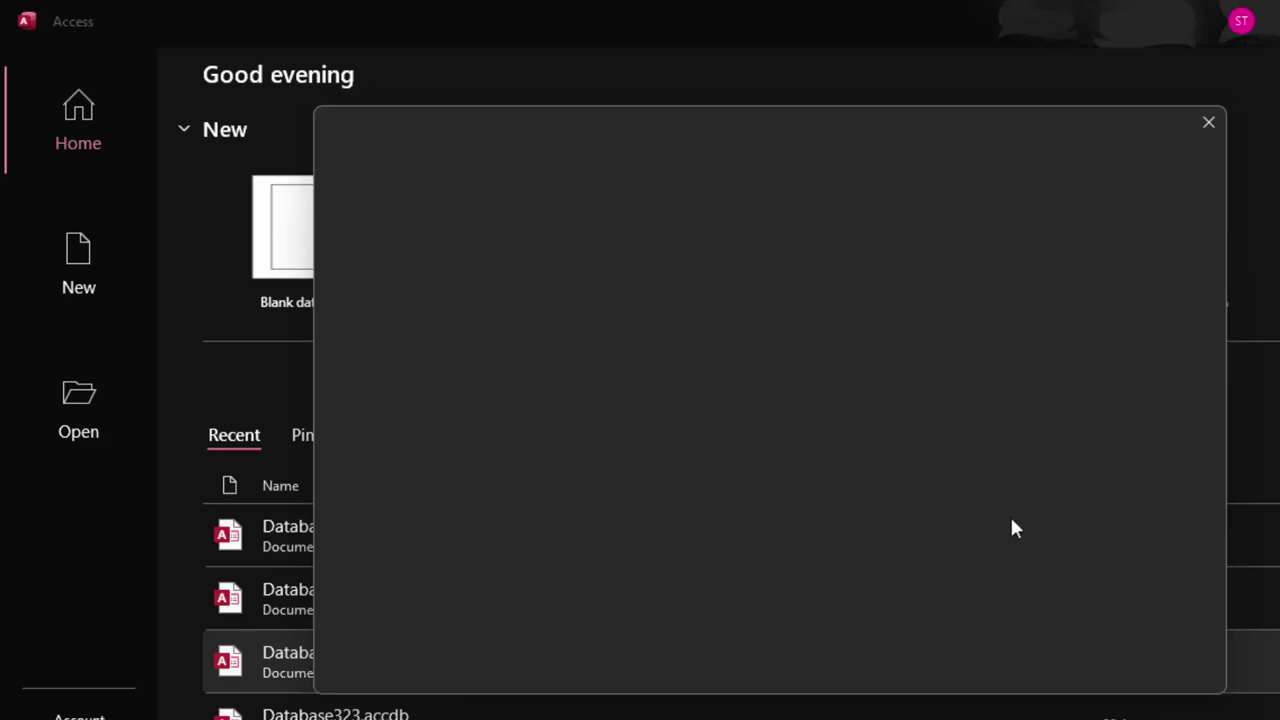
click(912, 420)
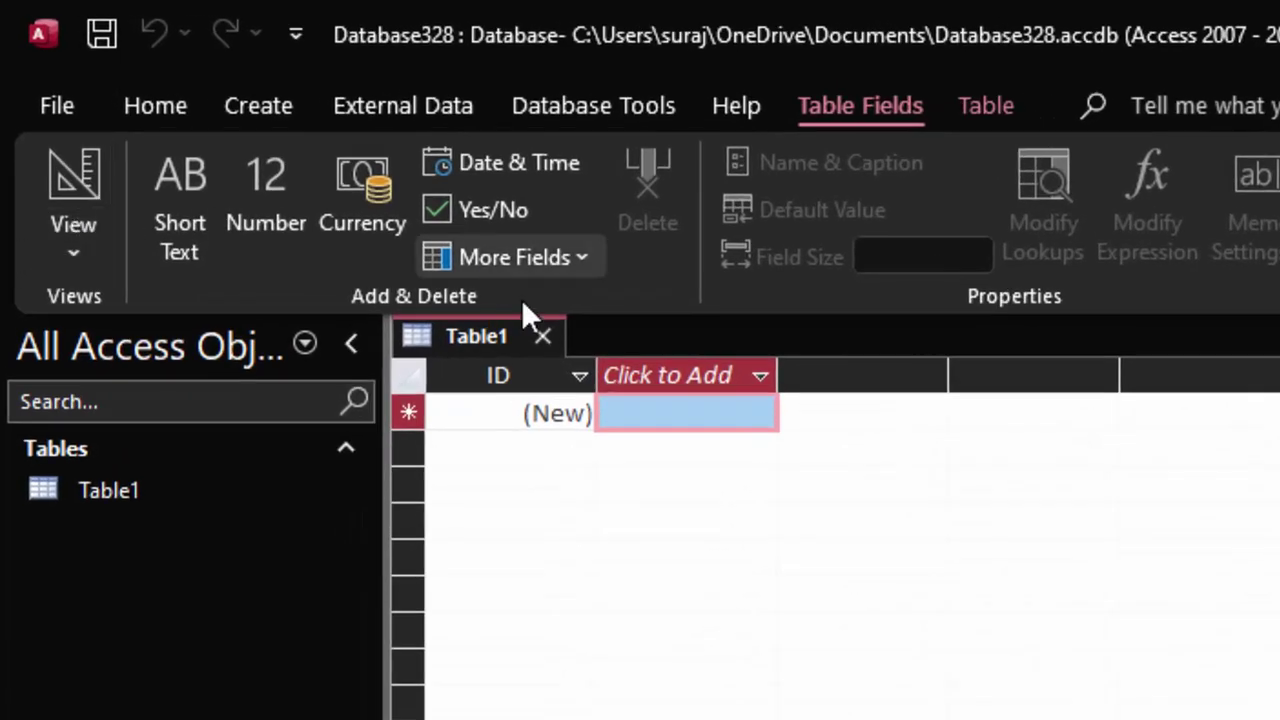
click(676, 412)
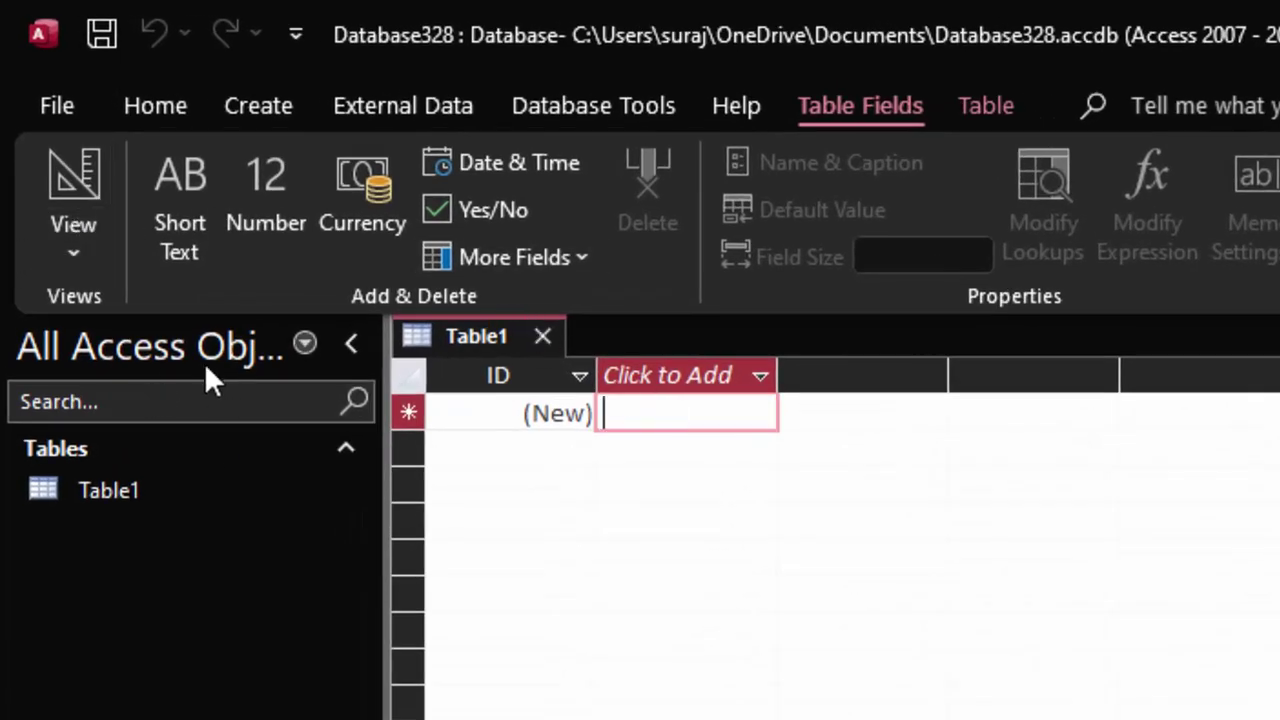
- Switch Table1 to Design view, saving it under the name DiscountT
click(48, 255)
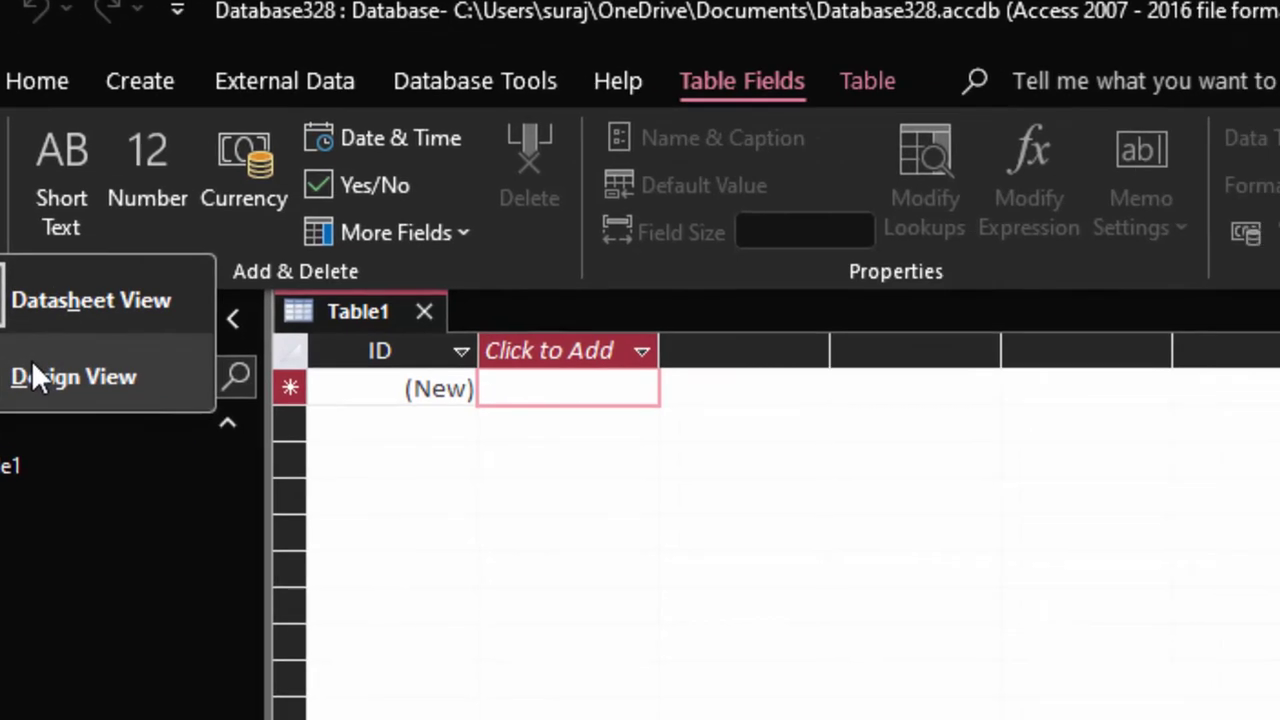
click(32, 366)
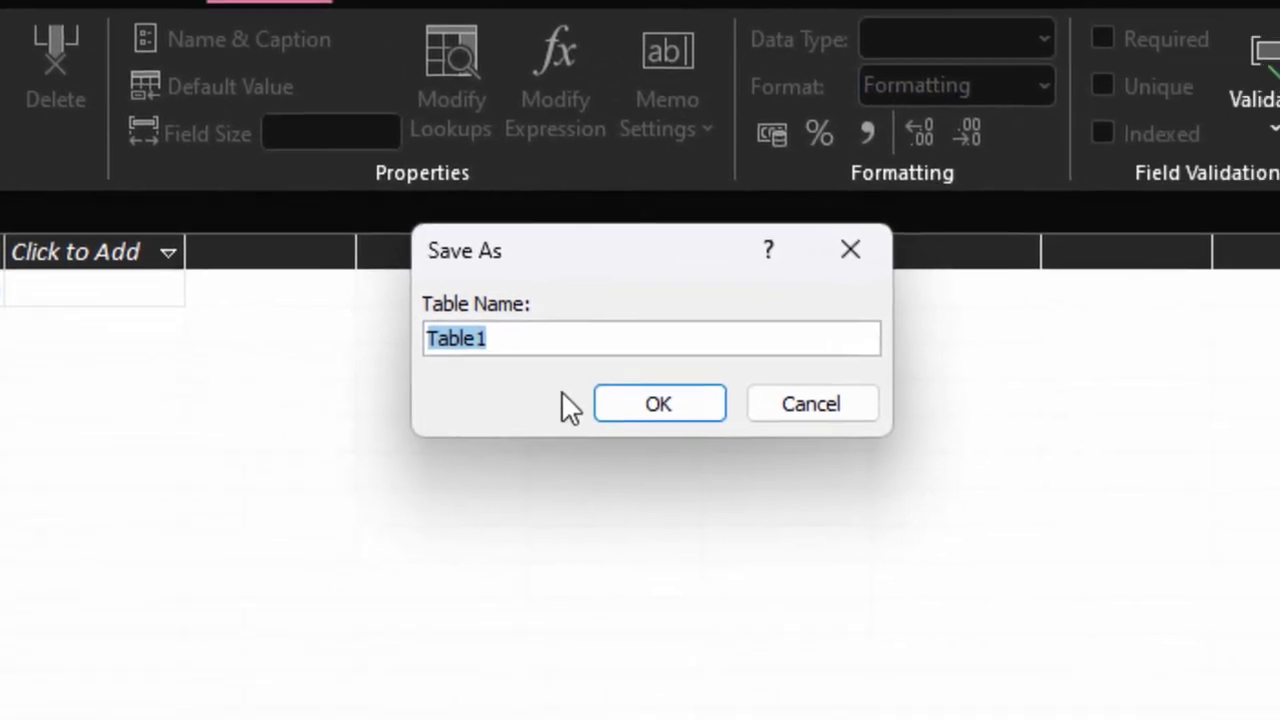
key(BackSpace)
text(D)
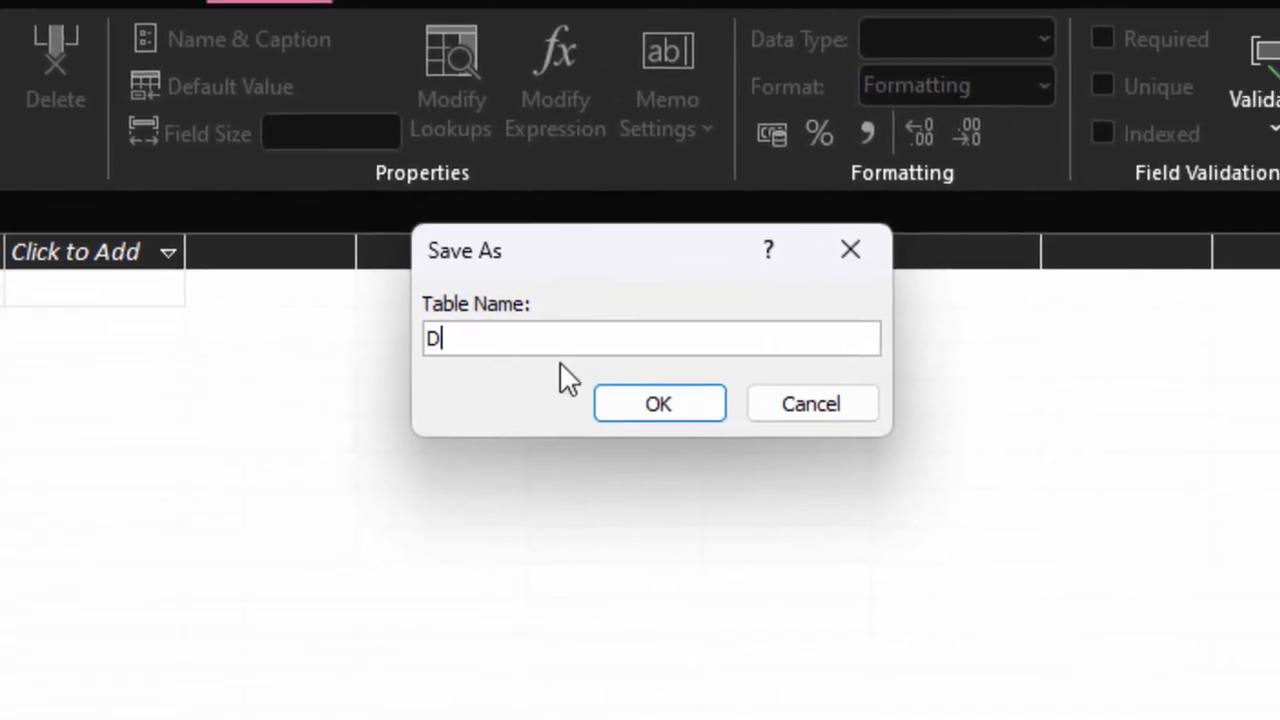
text(iscoun)
text(tT)
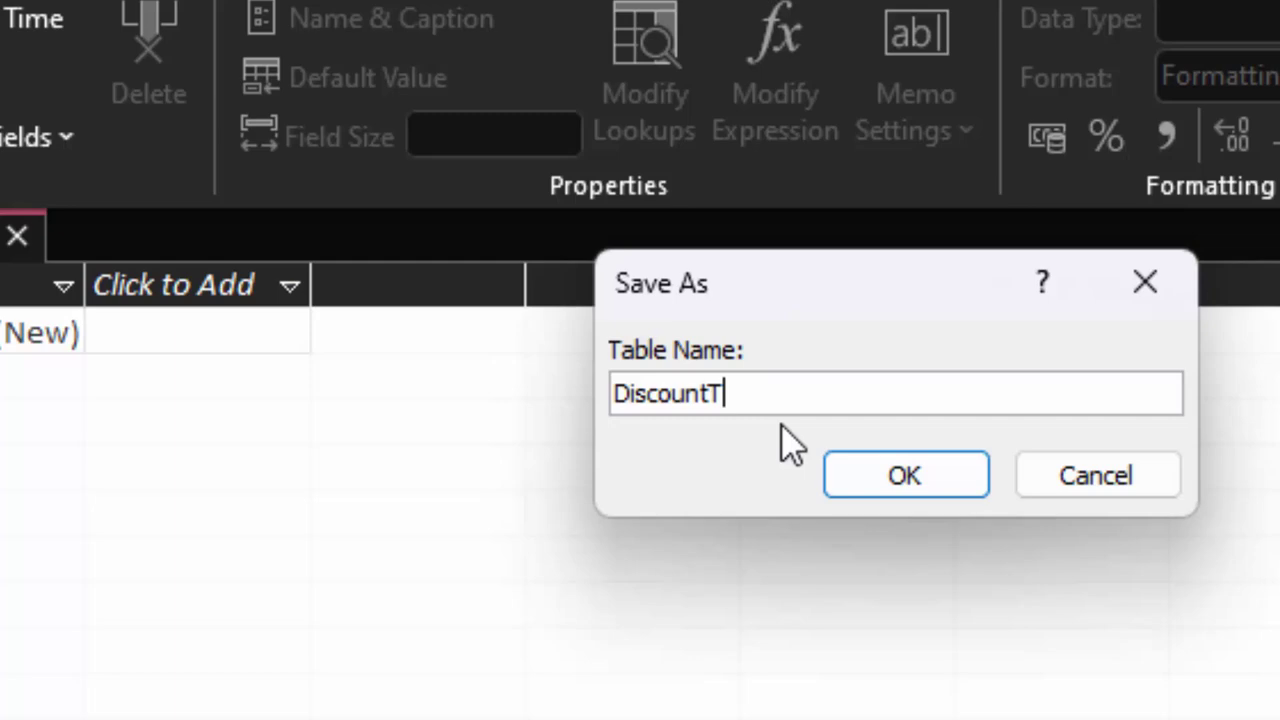
key(Return)
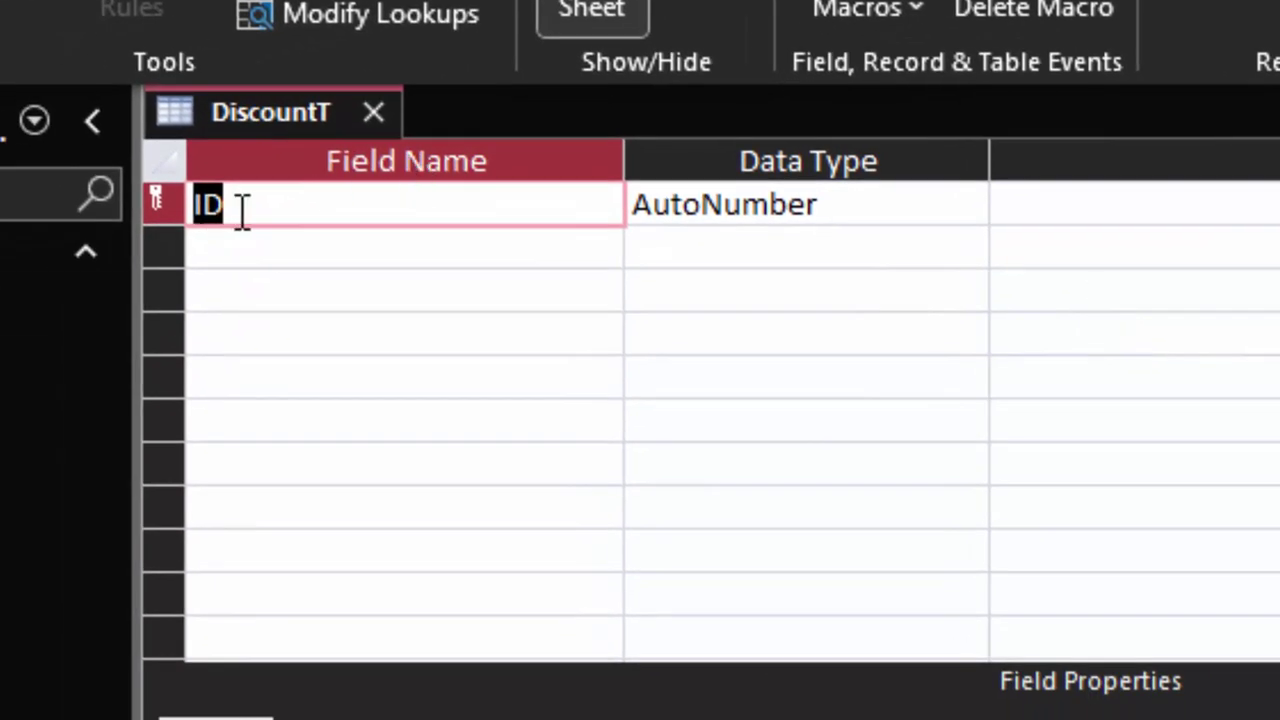
- Add a Name_of_Product field with the Short Text data type
click(269, 252)
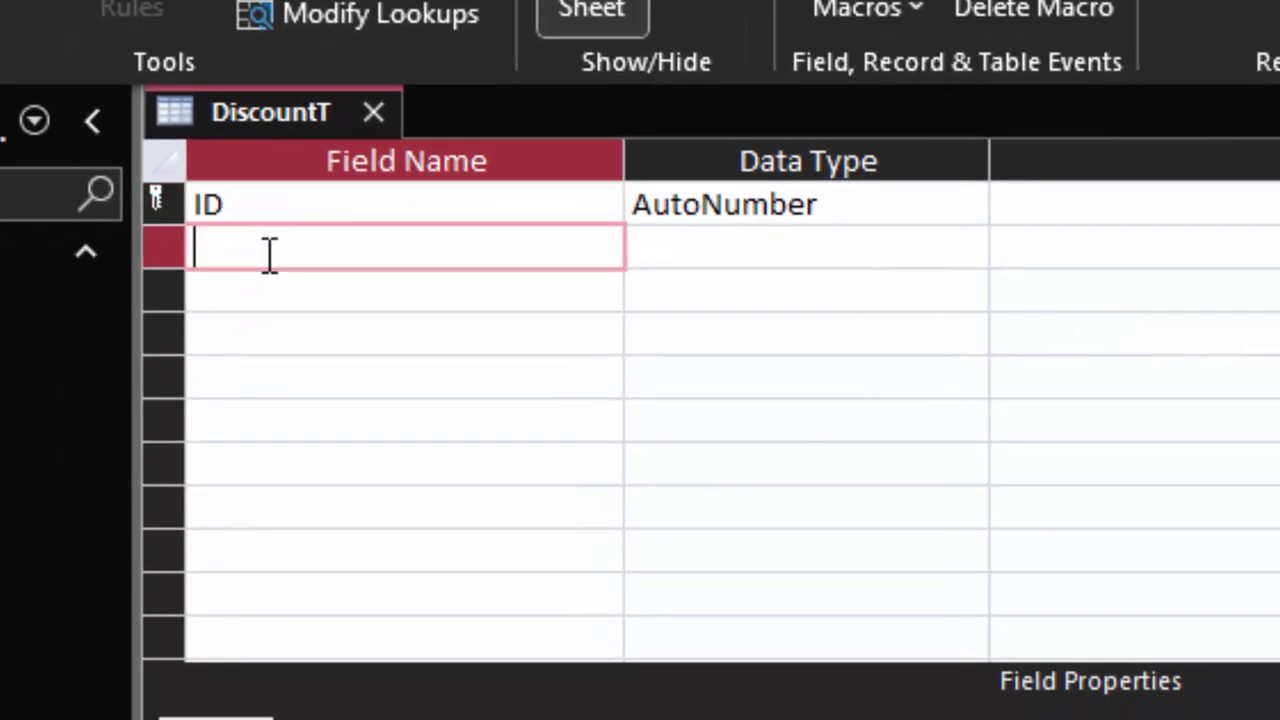
text(Name_P)
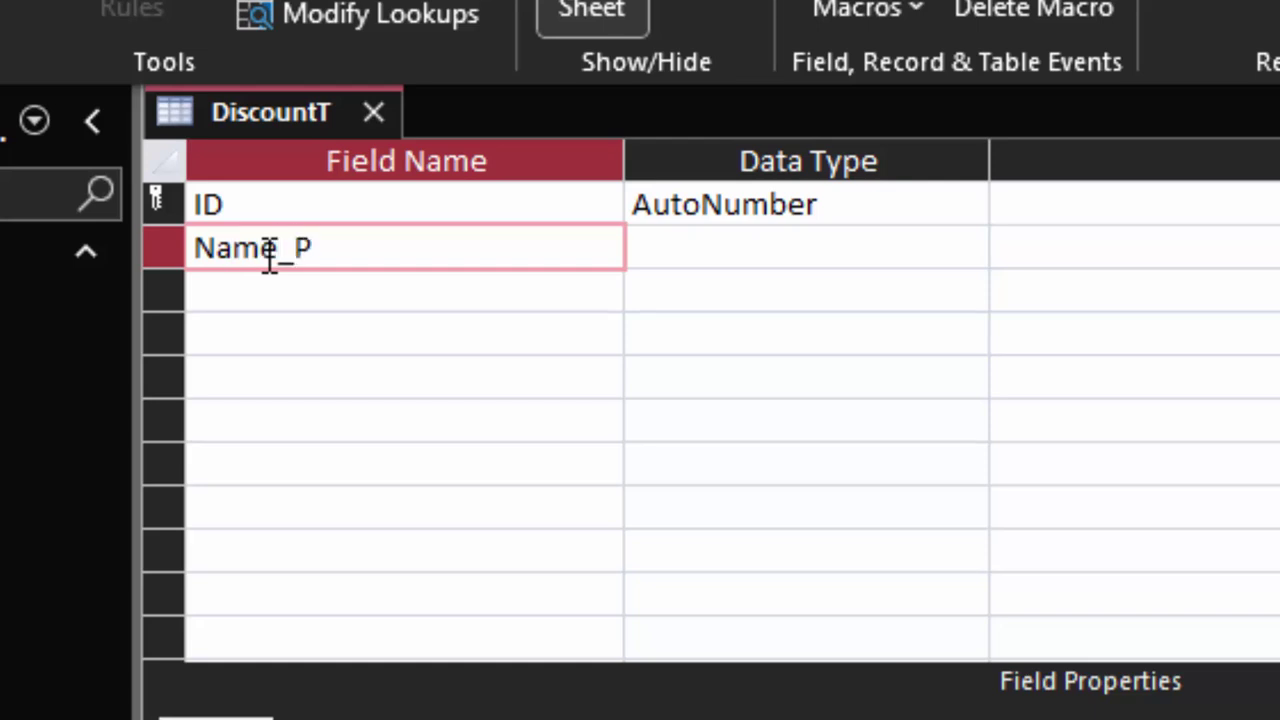
text(of)
key(BackSpace)
key(BackSpace)
key(BackSpace)
text(o)
text(f_Pro)
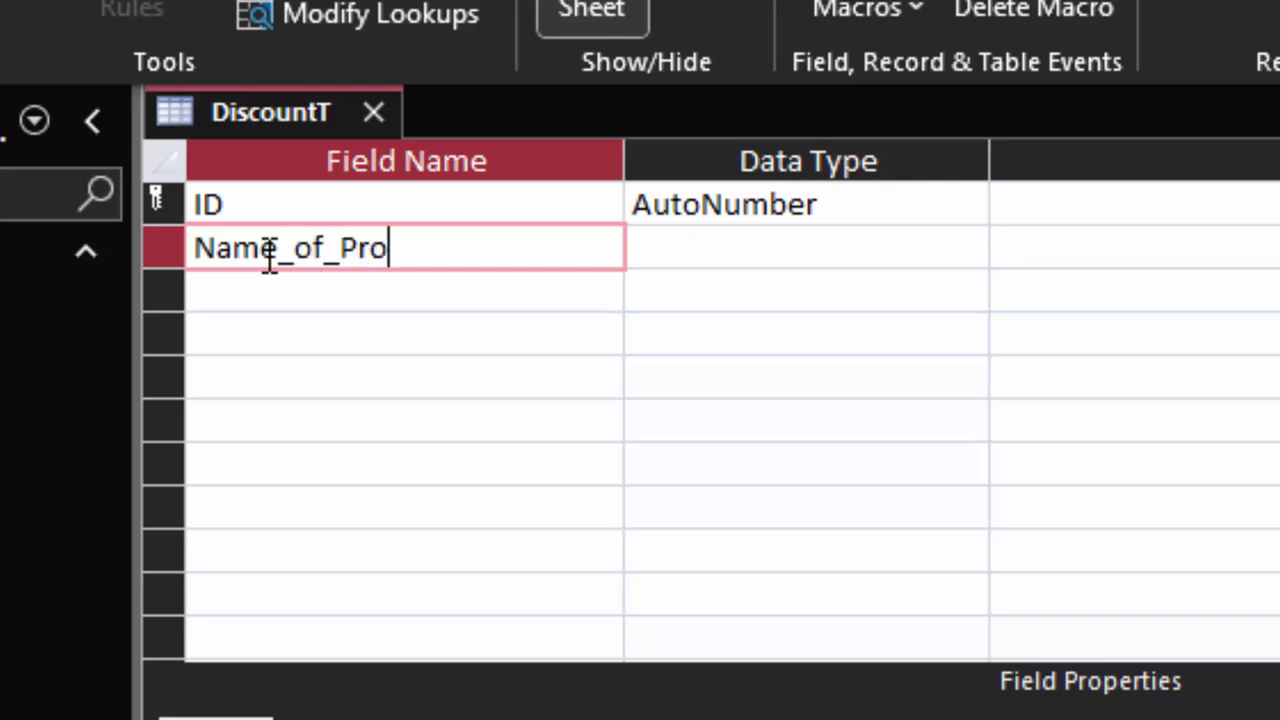
text(f)
key(BackSpace)
text(duct)
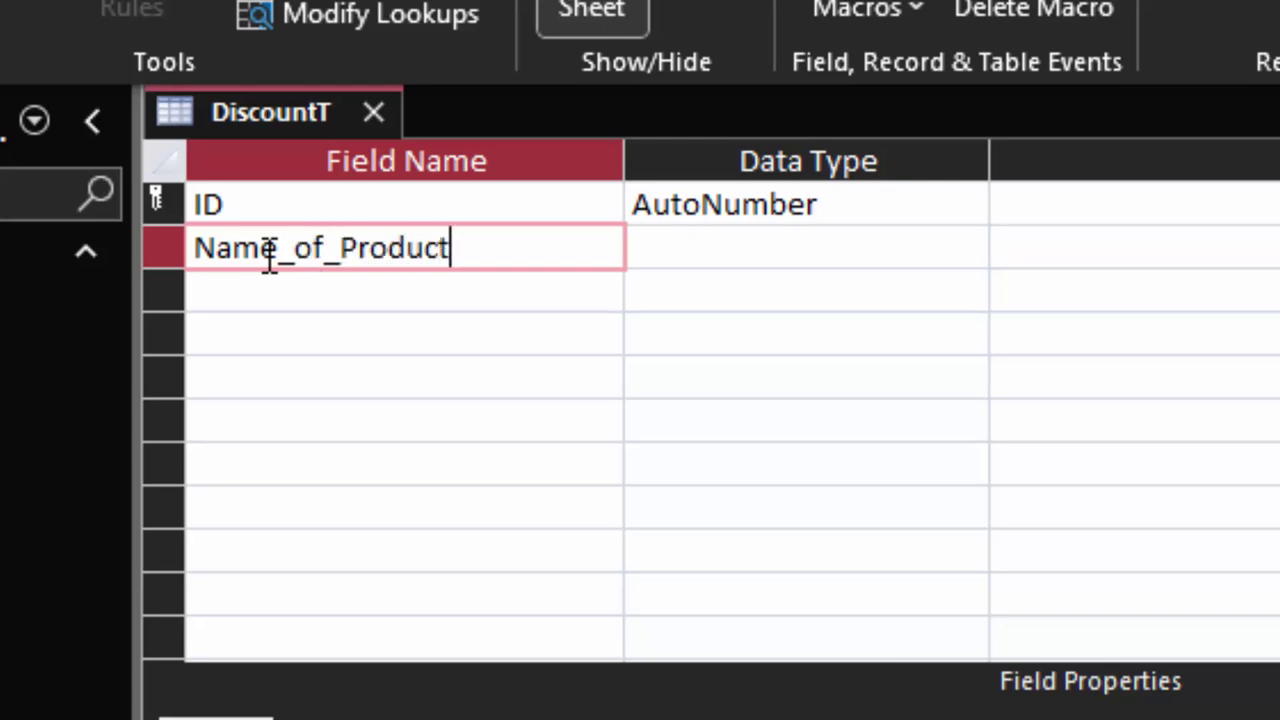
click(891, 257)
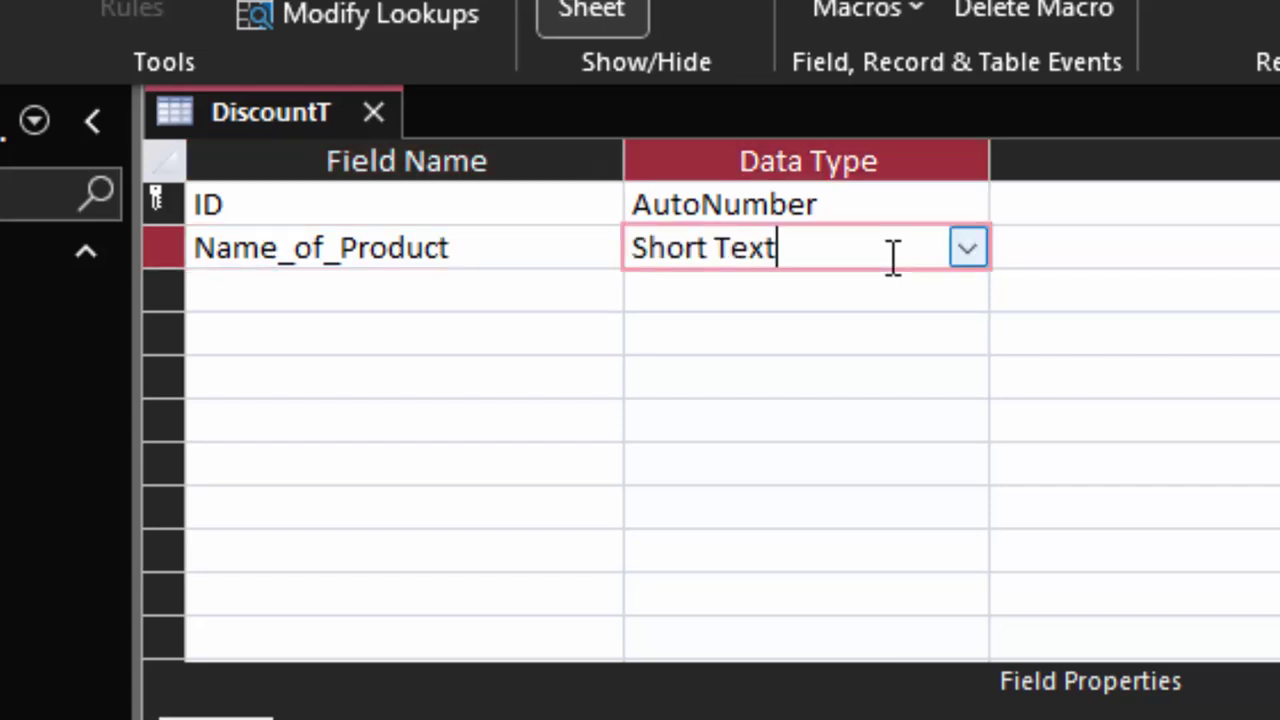
- Add a Price field with the Currency data type
click(271, 285)
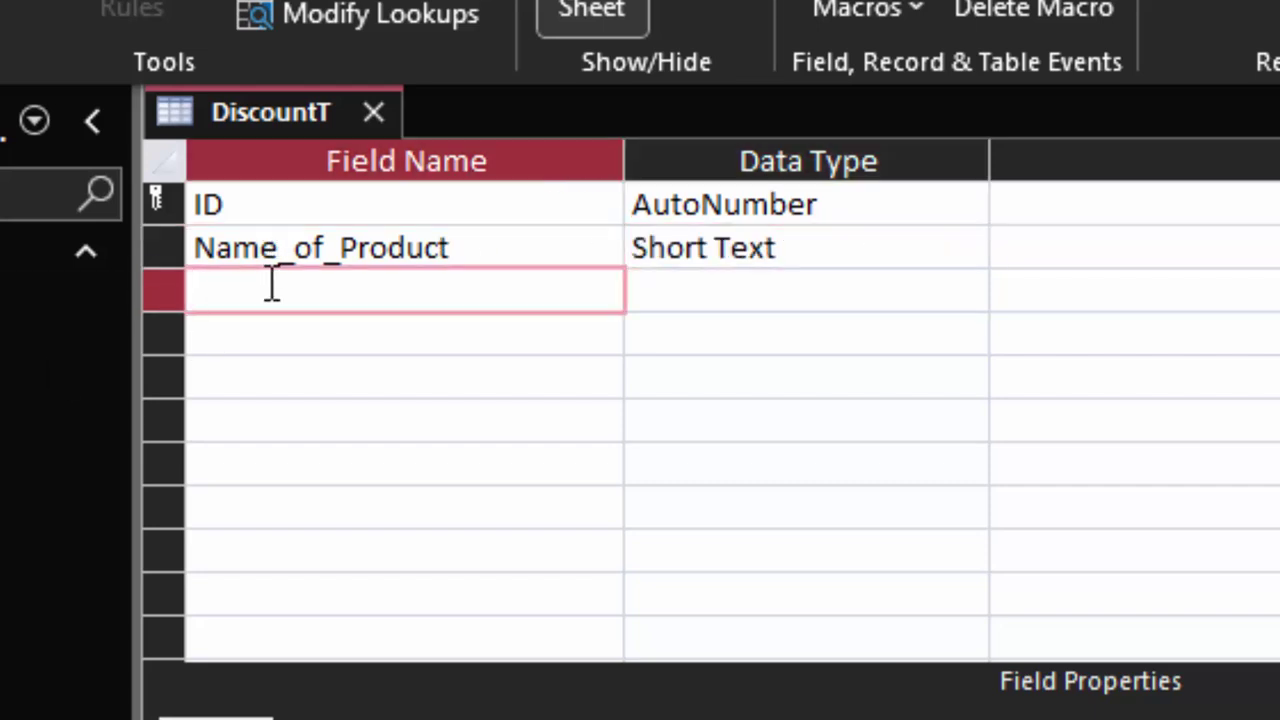
text(Price)
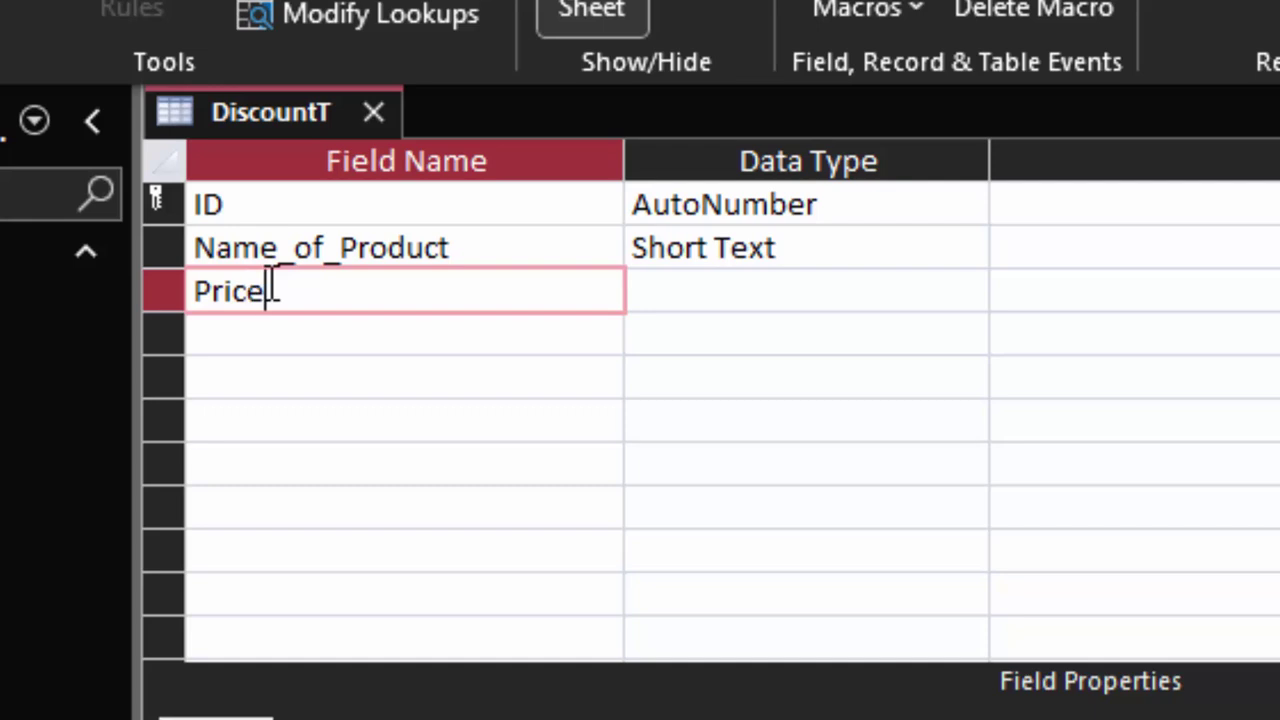
click(787, 297)
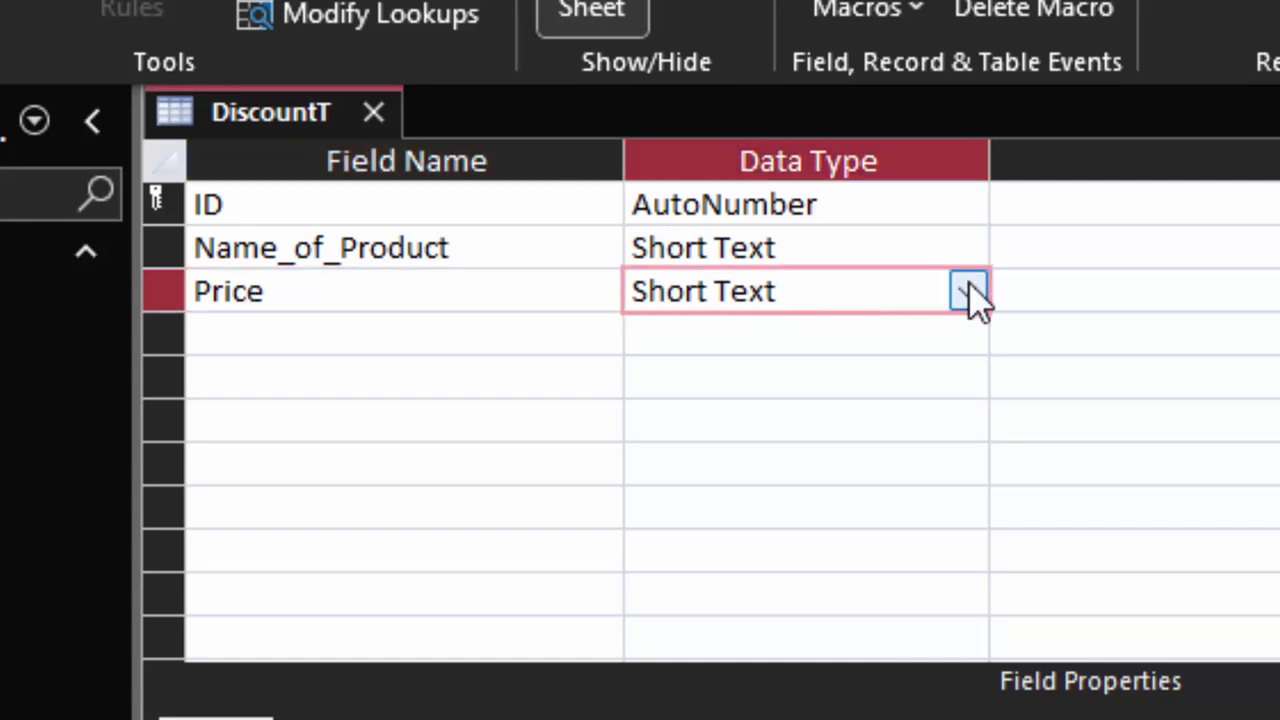
click(966, 292)
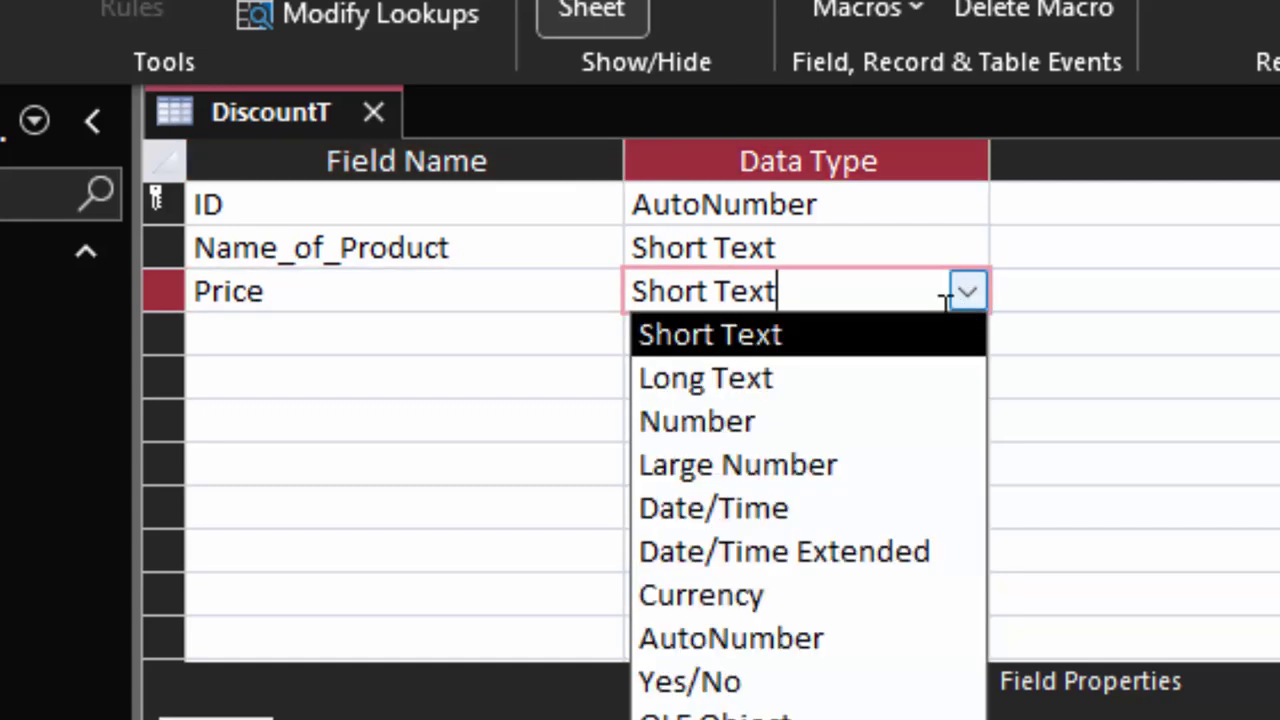
click(895, 597)
- Add a Qty field of type Number, then name the next field Total
click(395, 328)
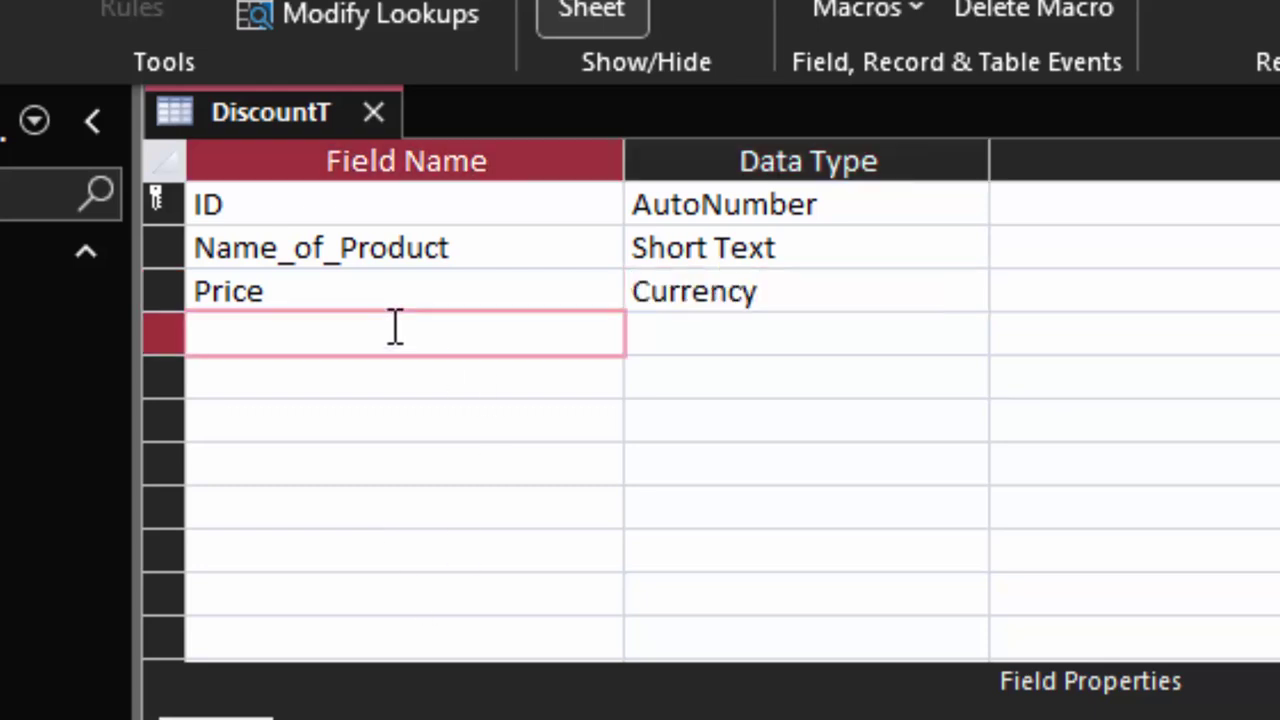
text(Qty)
click(854, 330)
click(968, 340)
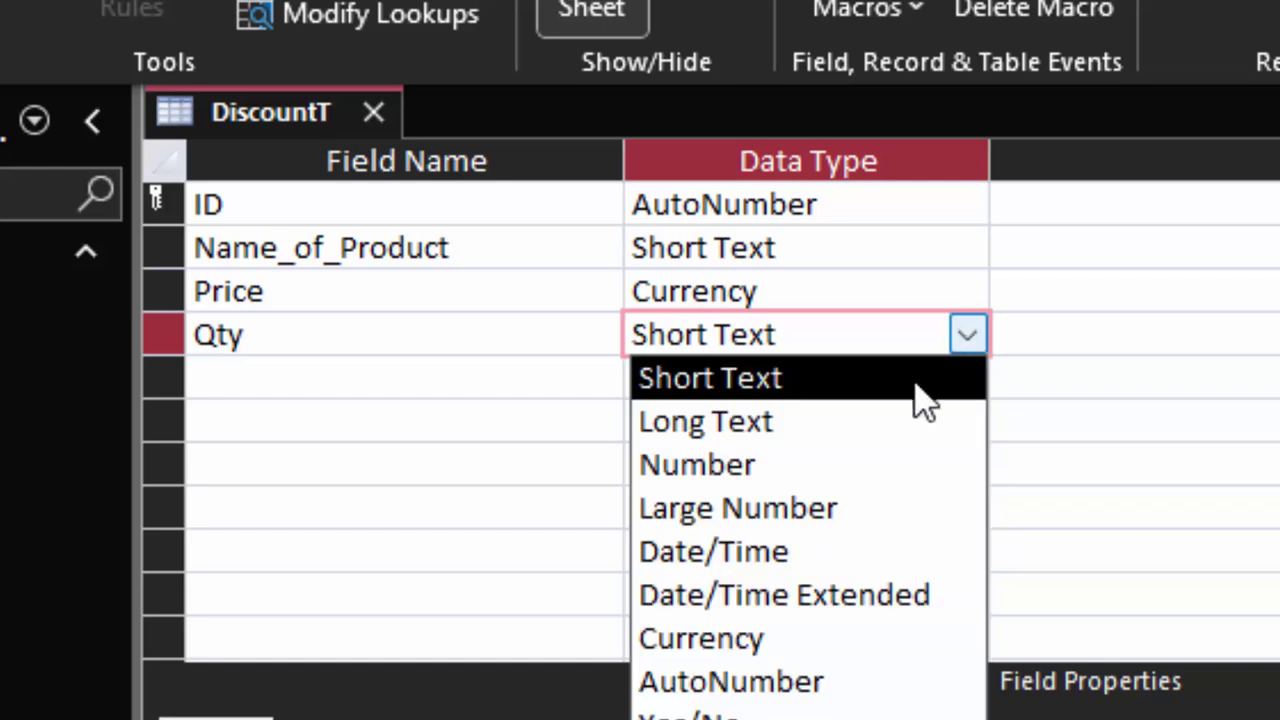
click(888, 473)
click(750, 335)
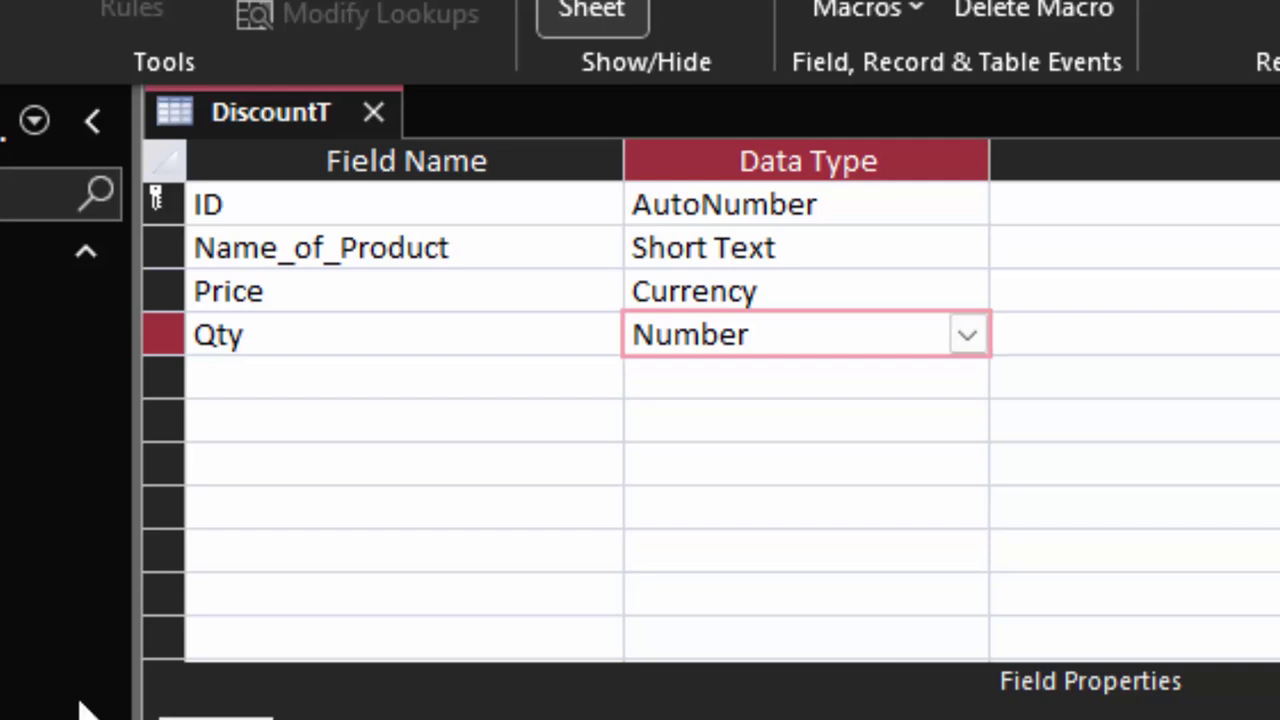
click(223, 388)
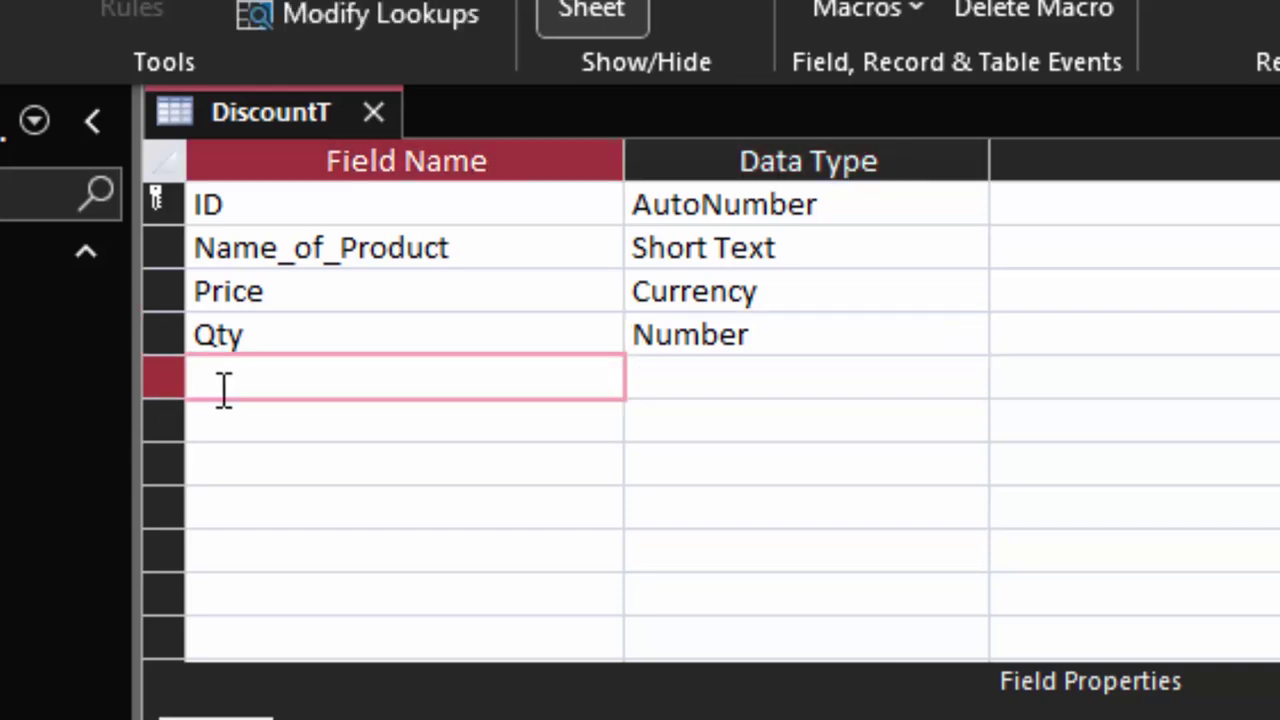
text(Tota)
text(l)
- Make Total a Calculated field using the expression [Price]*[Qty]
click(768, 376)
click(967, 378)
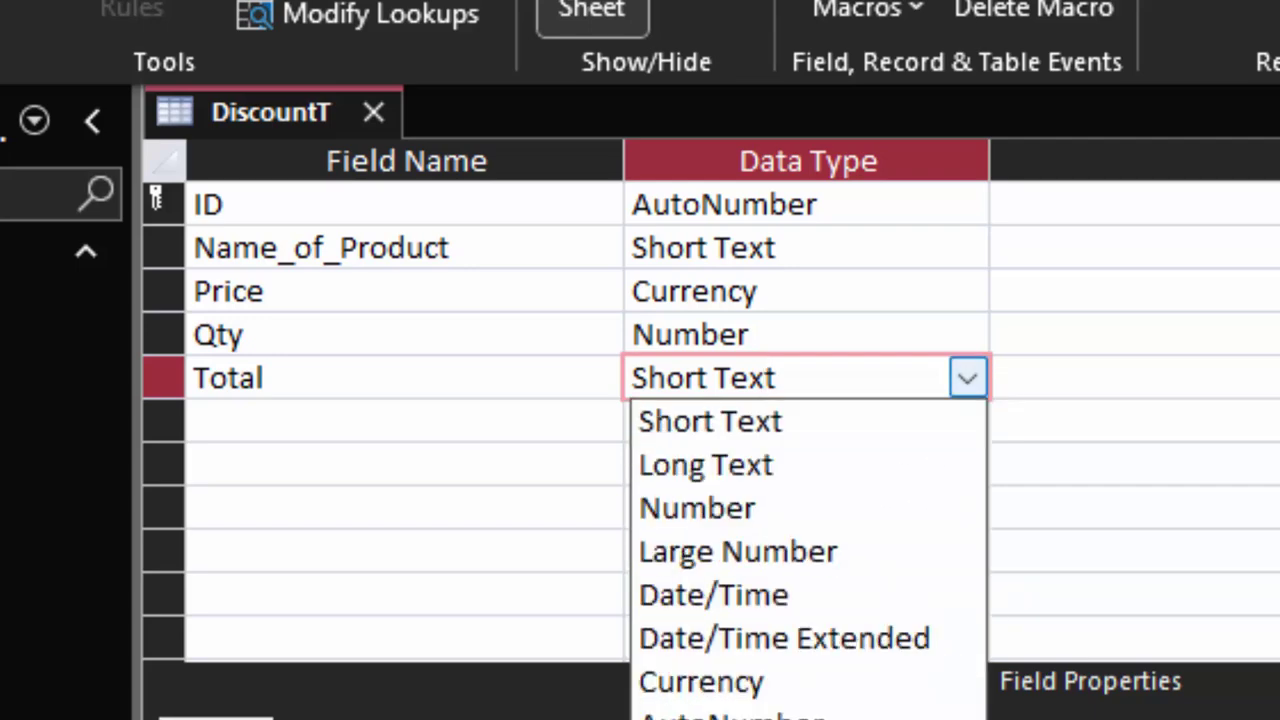
click(760, 716)
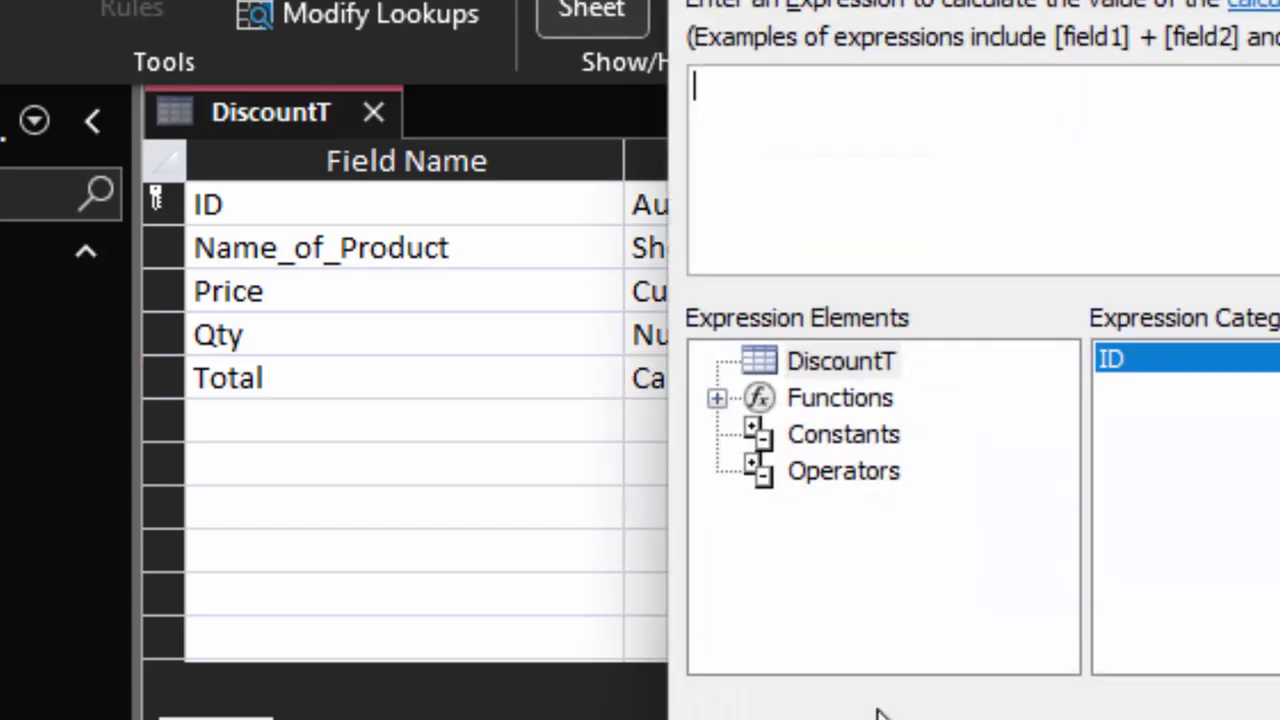
drag(1028, 4, 1279, 25)
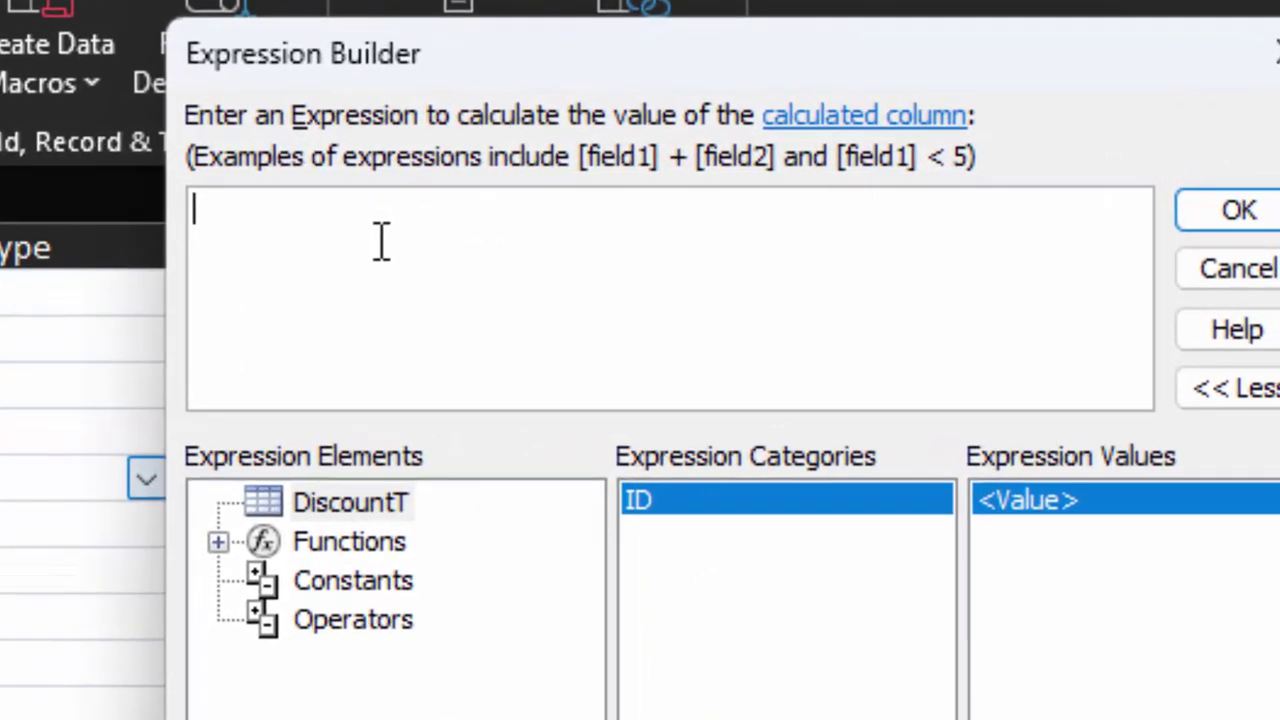
text([)
text(Pric)
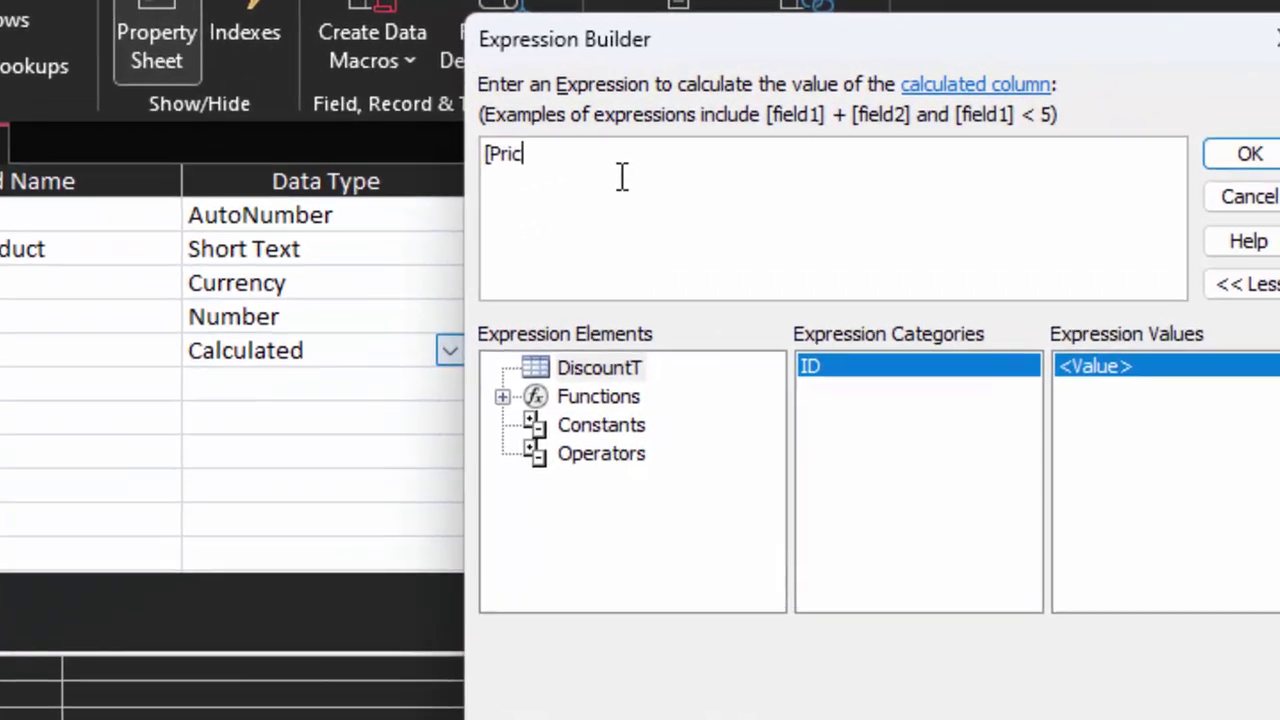
text(e)
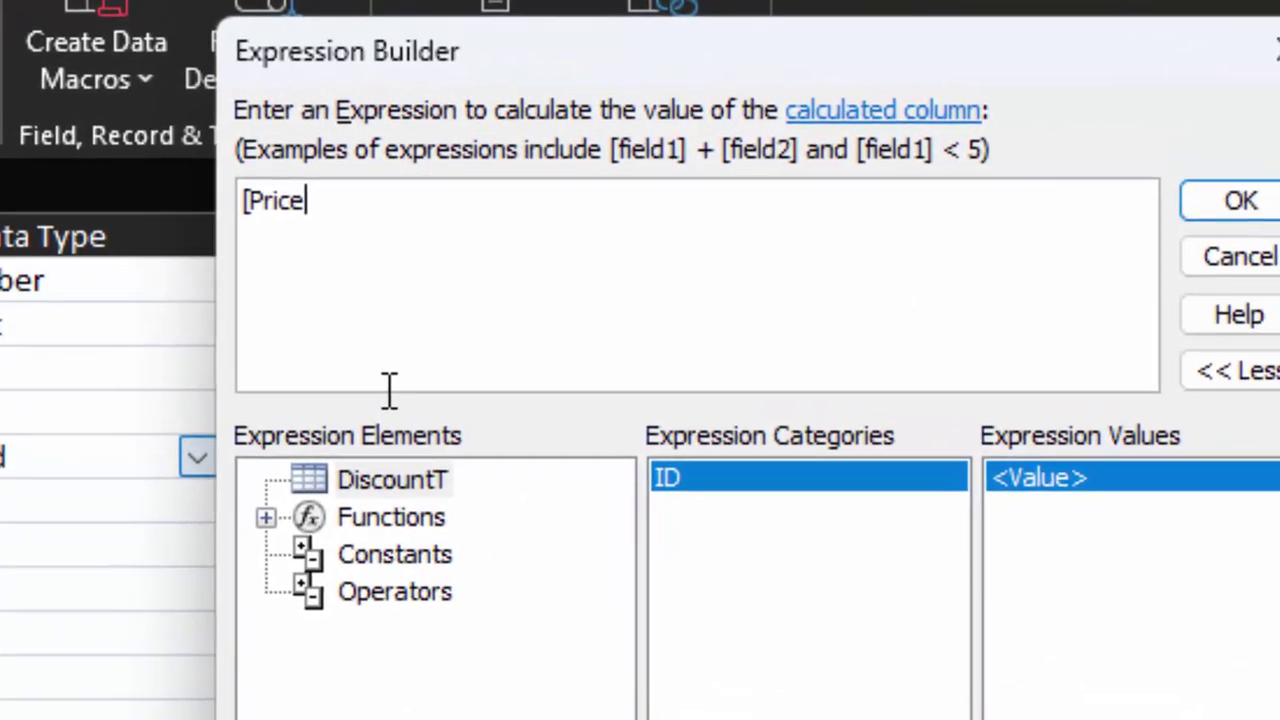
text(]*)
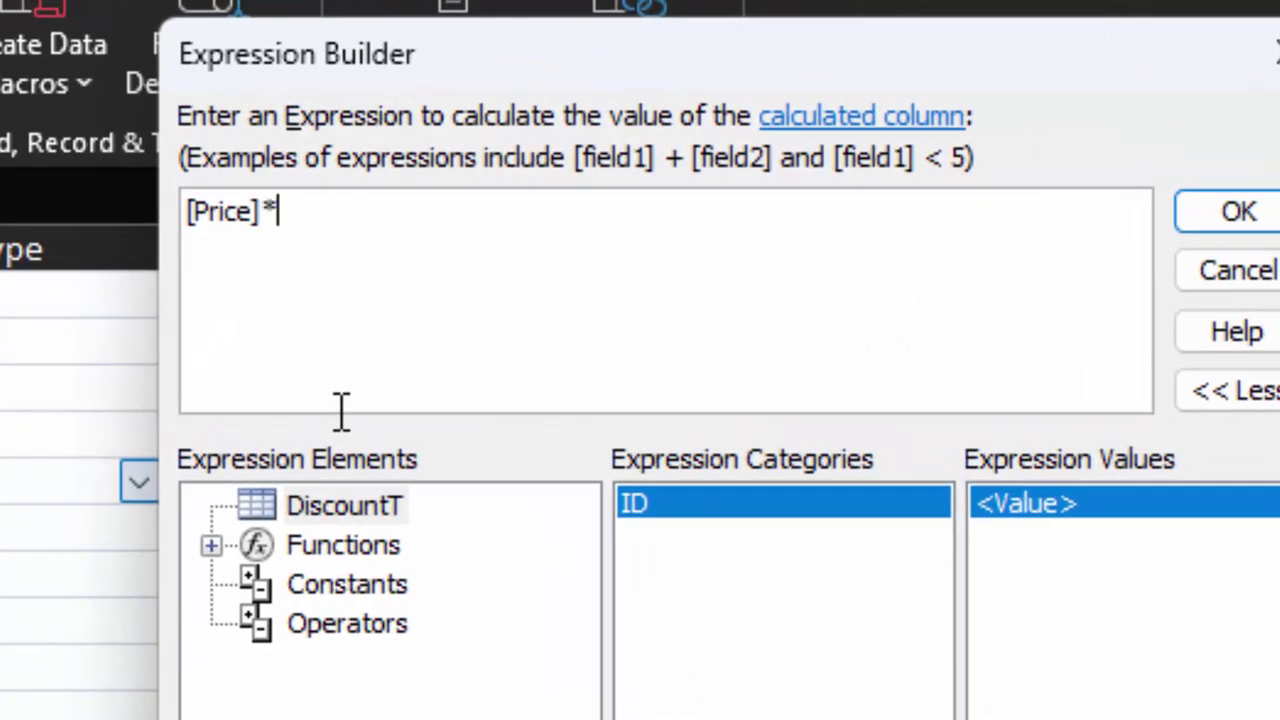
text([Qty)
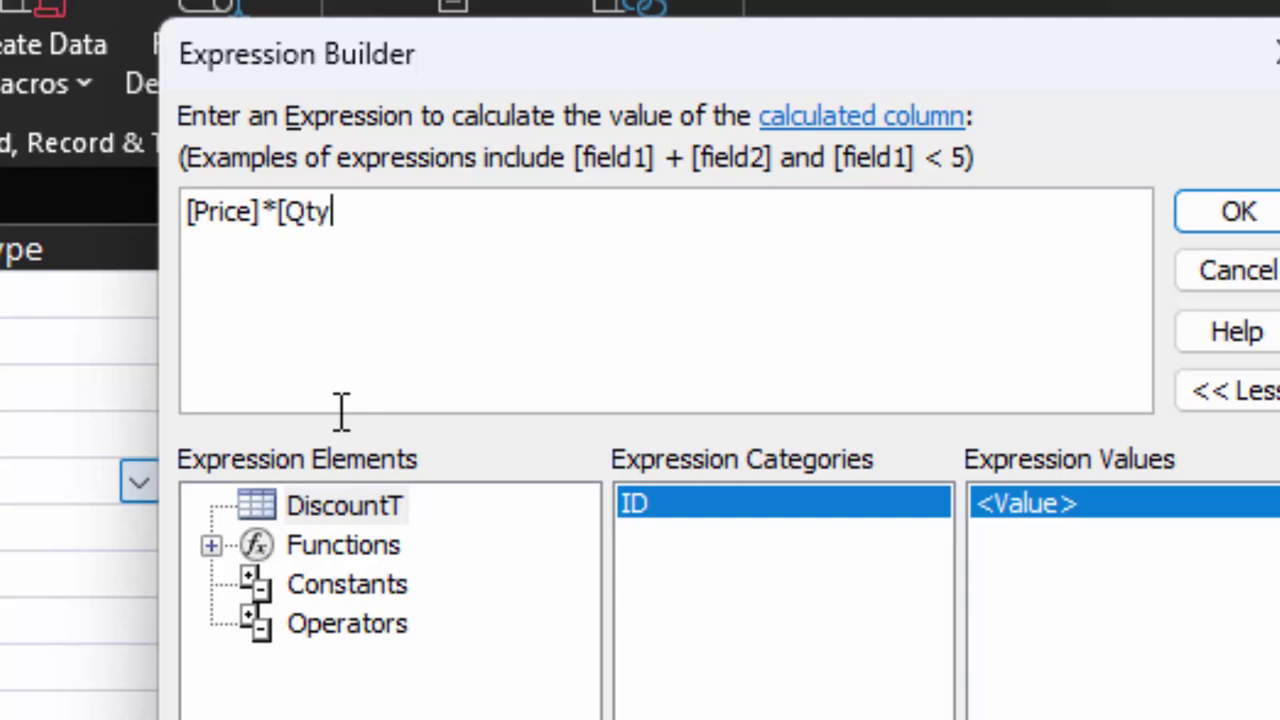
text(])
- Accept Total's [Price]*[Qty] formula and add a Discount Number field with Double field size
click(1206, 218)
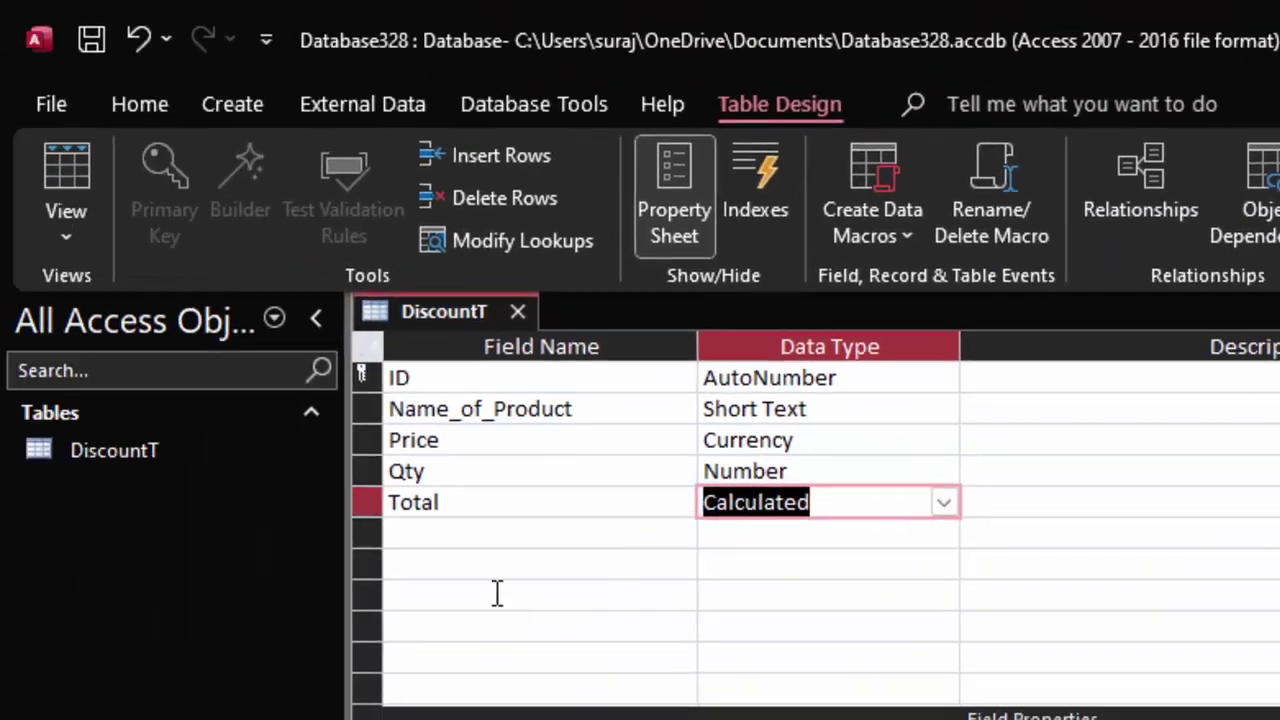
click(459, 545)
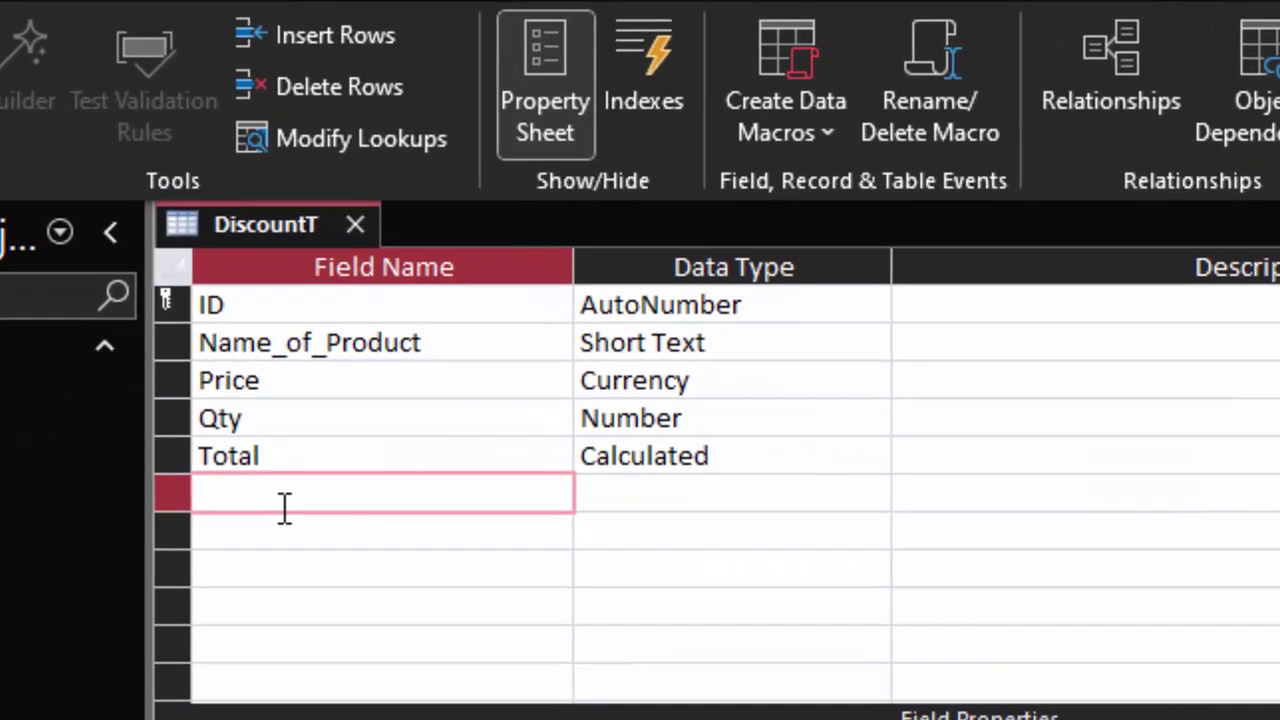
text(D)
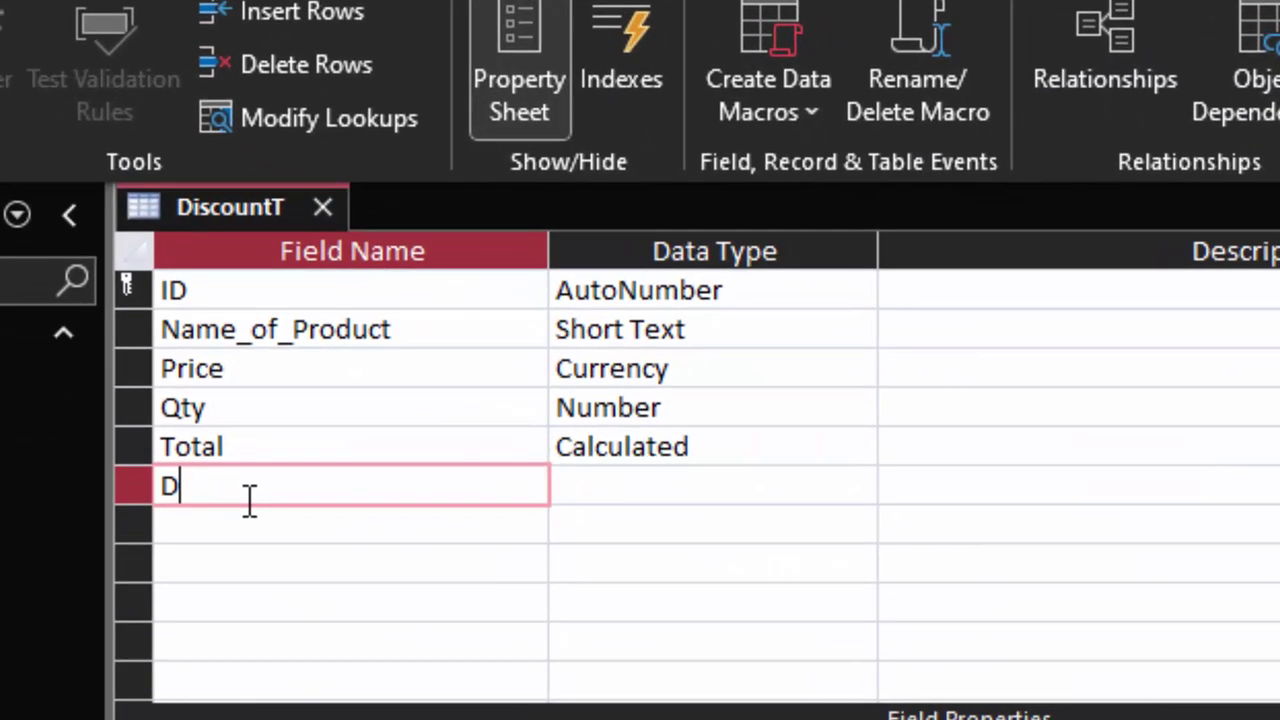
text(iscount)
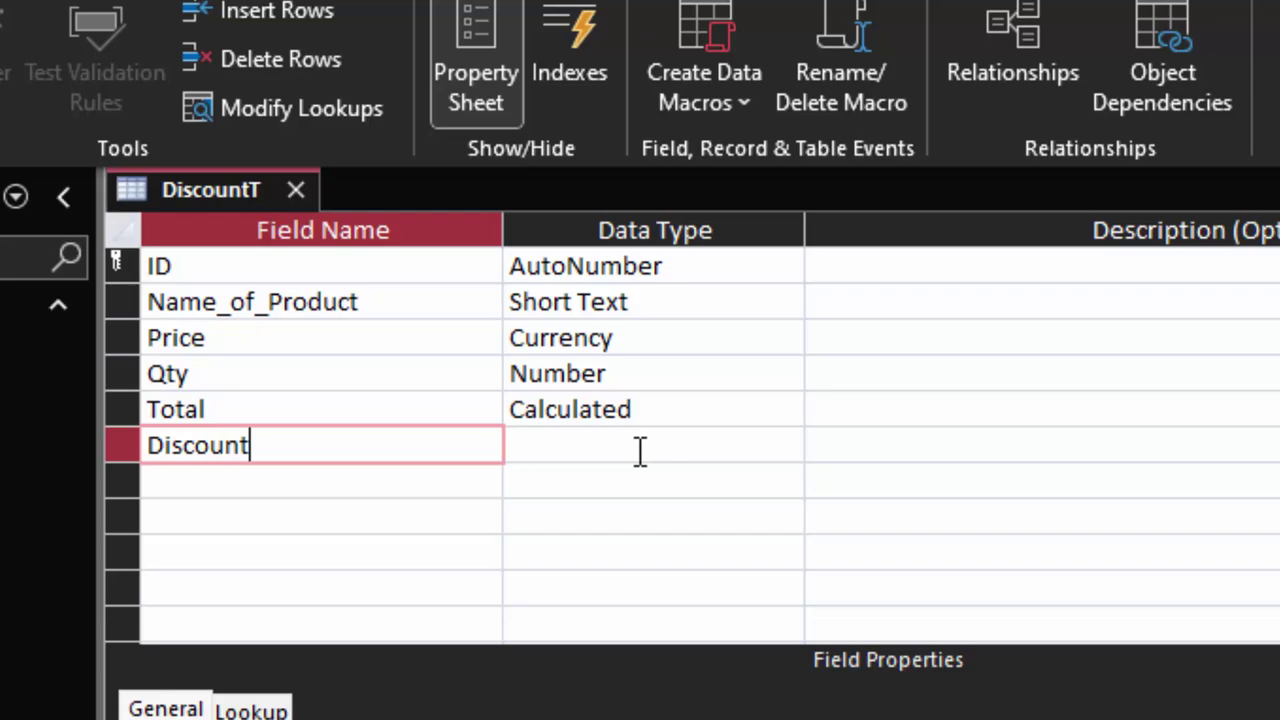
click(788, 485)
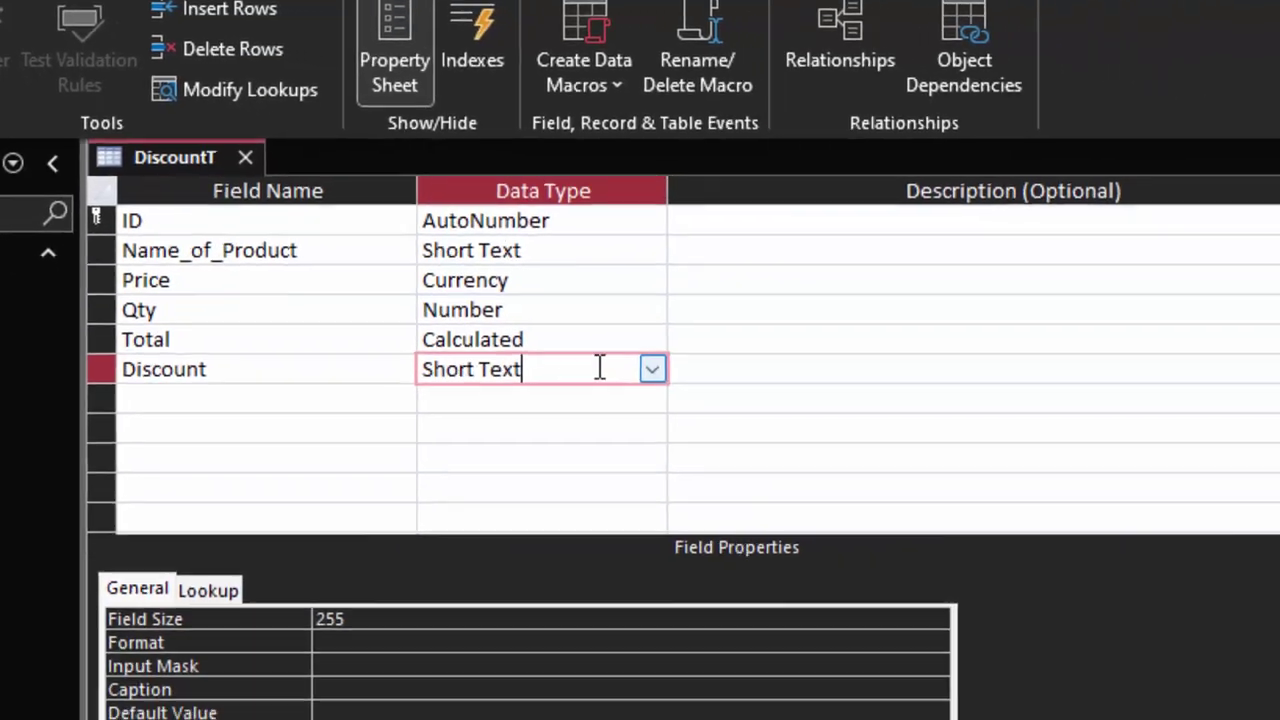
click(651, 369)
click(562, 452)
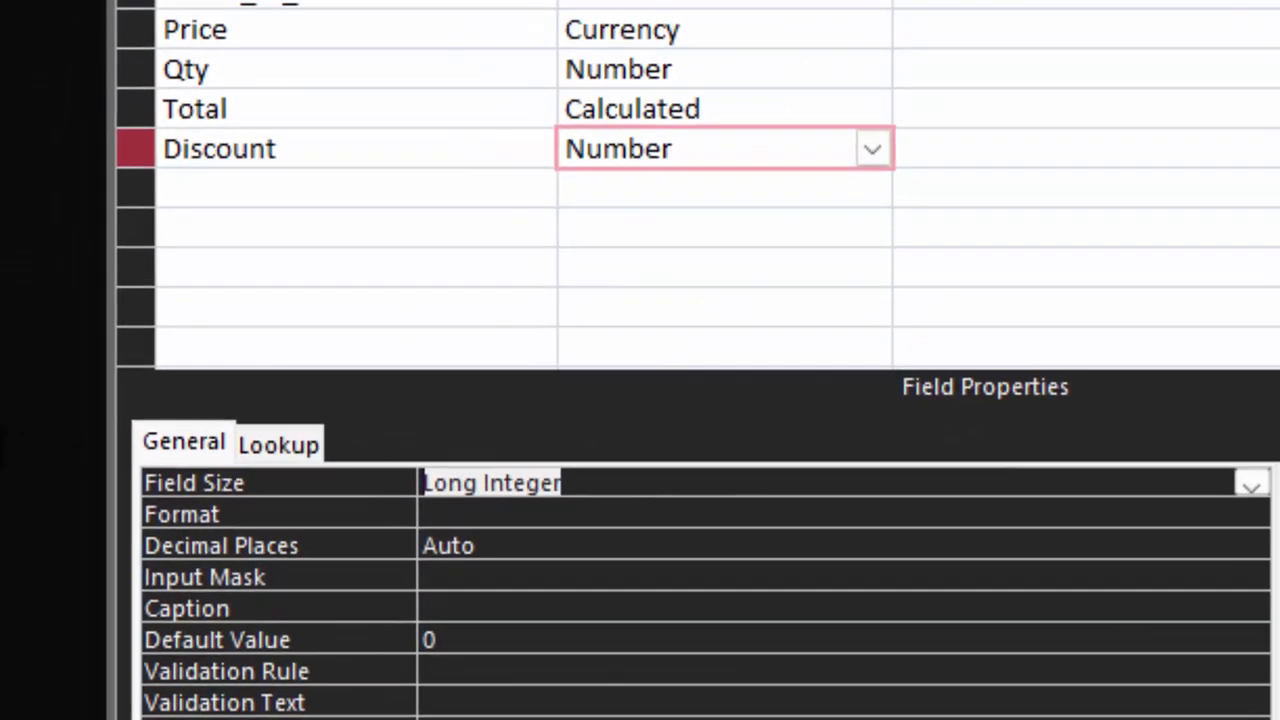
text(double)
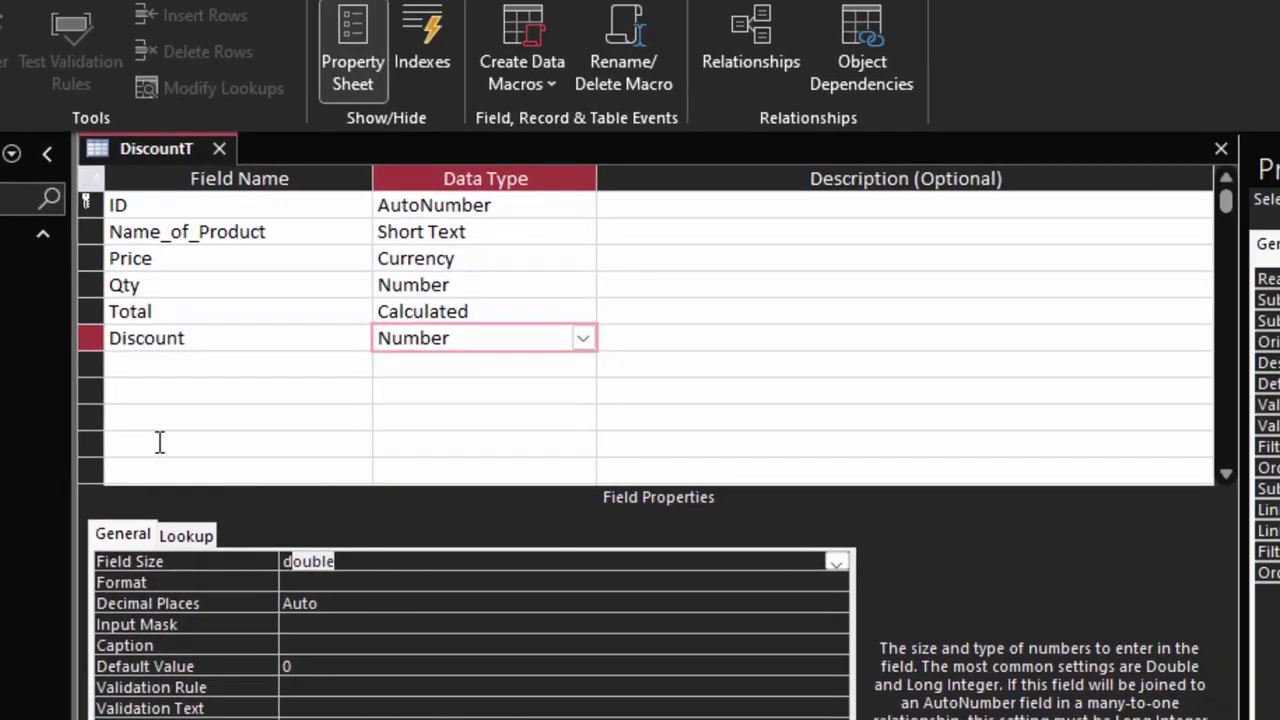
click(152, 376)
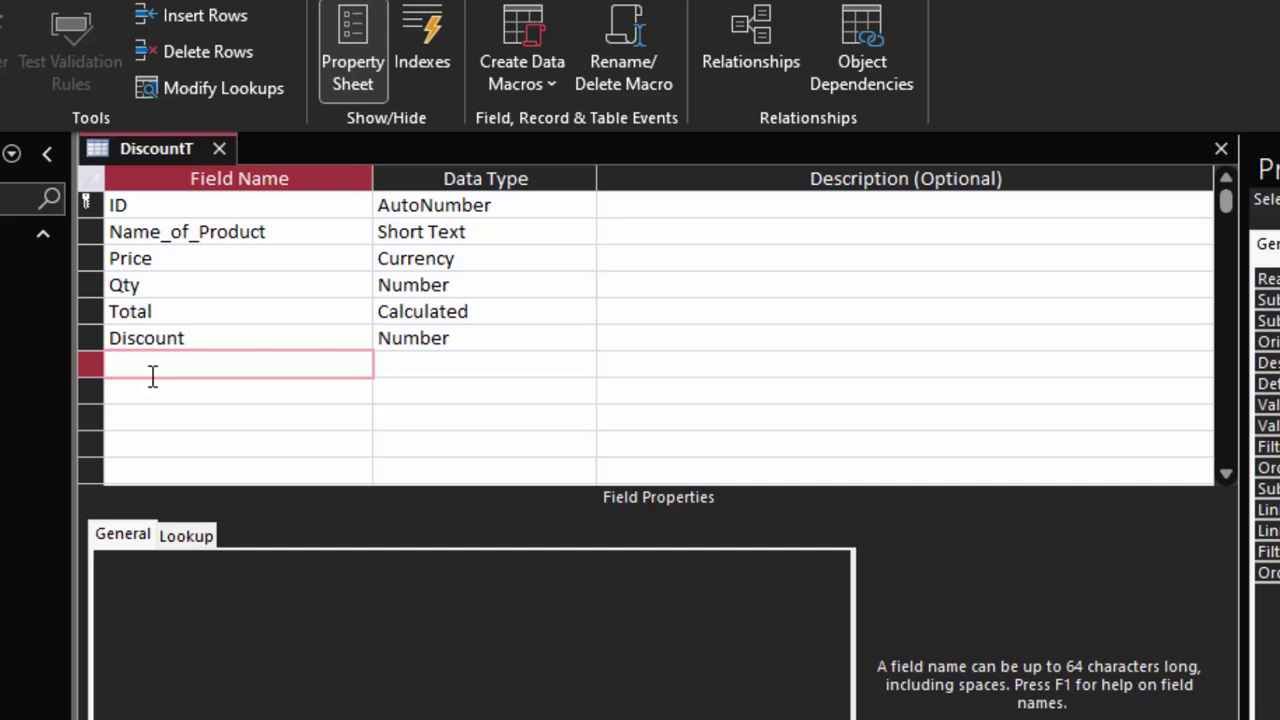
- Add a Discountable Amount field of type Calculated, closing the Expression Builder without a formula
text(Discounta)
text(ble)
text( Amount)
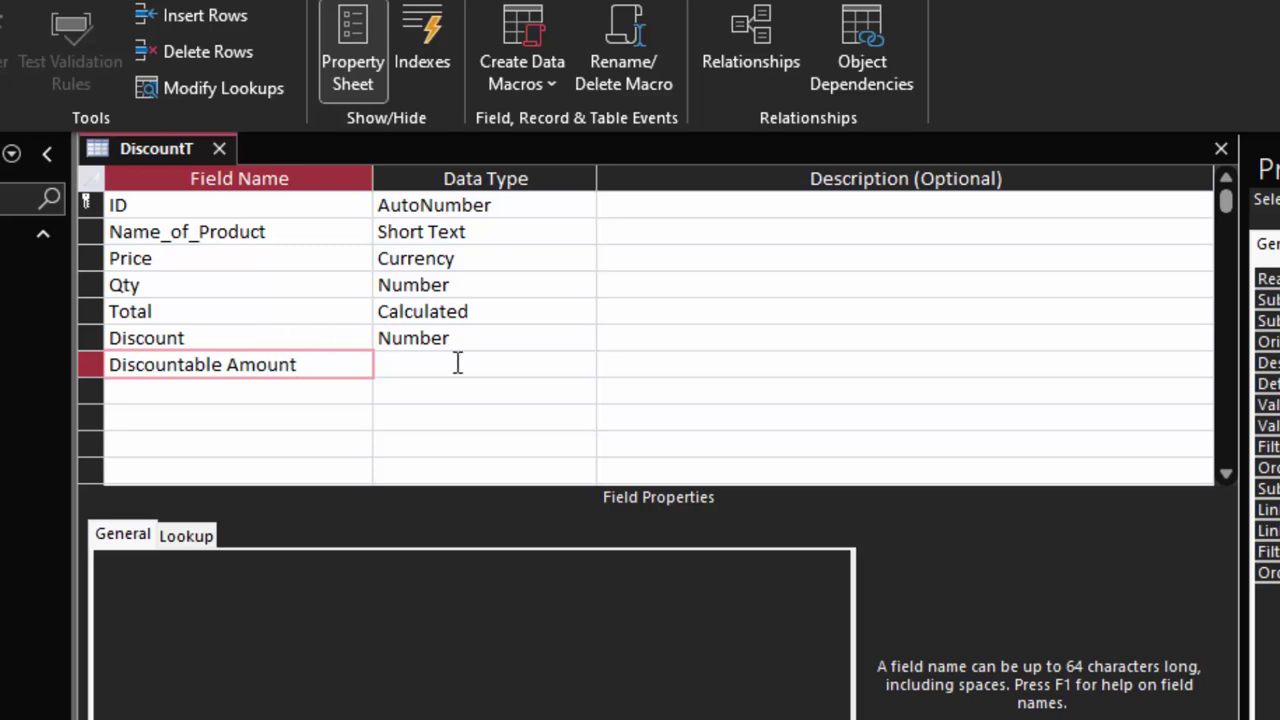
click(457, 364)
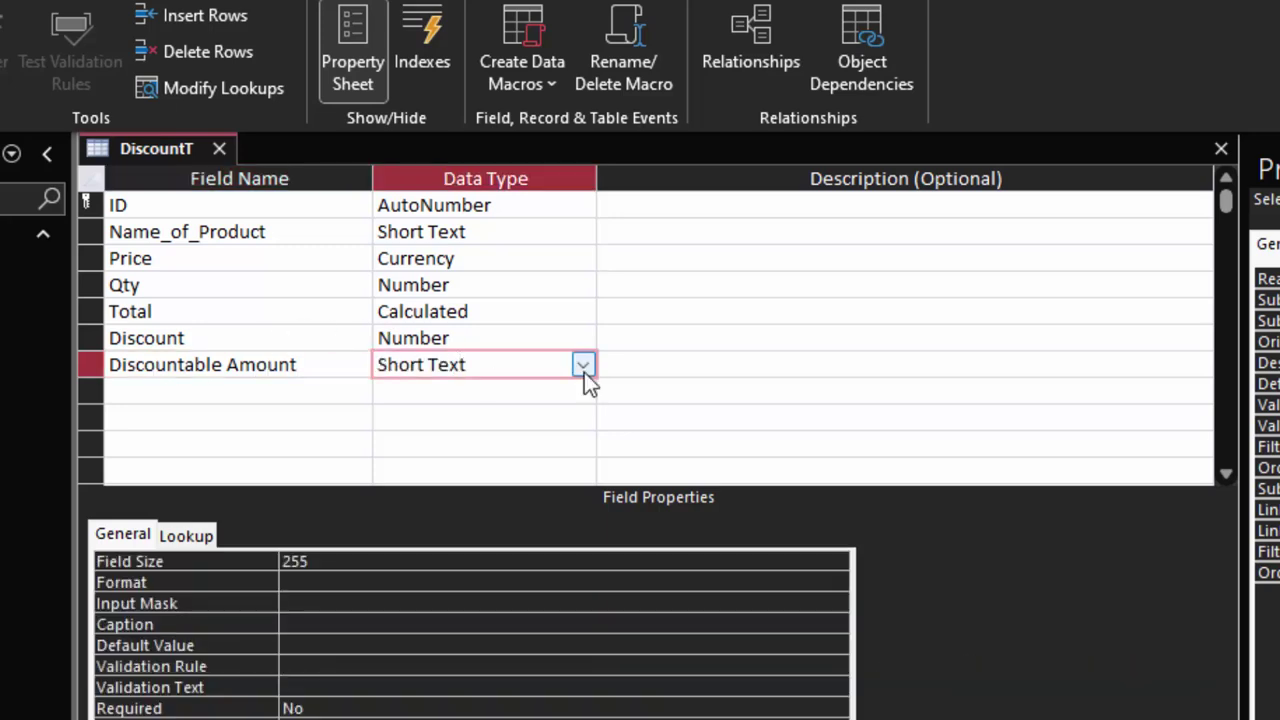
click(583, 367)
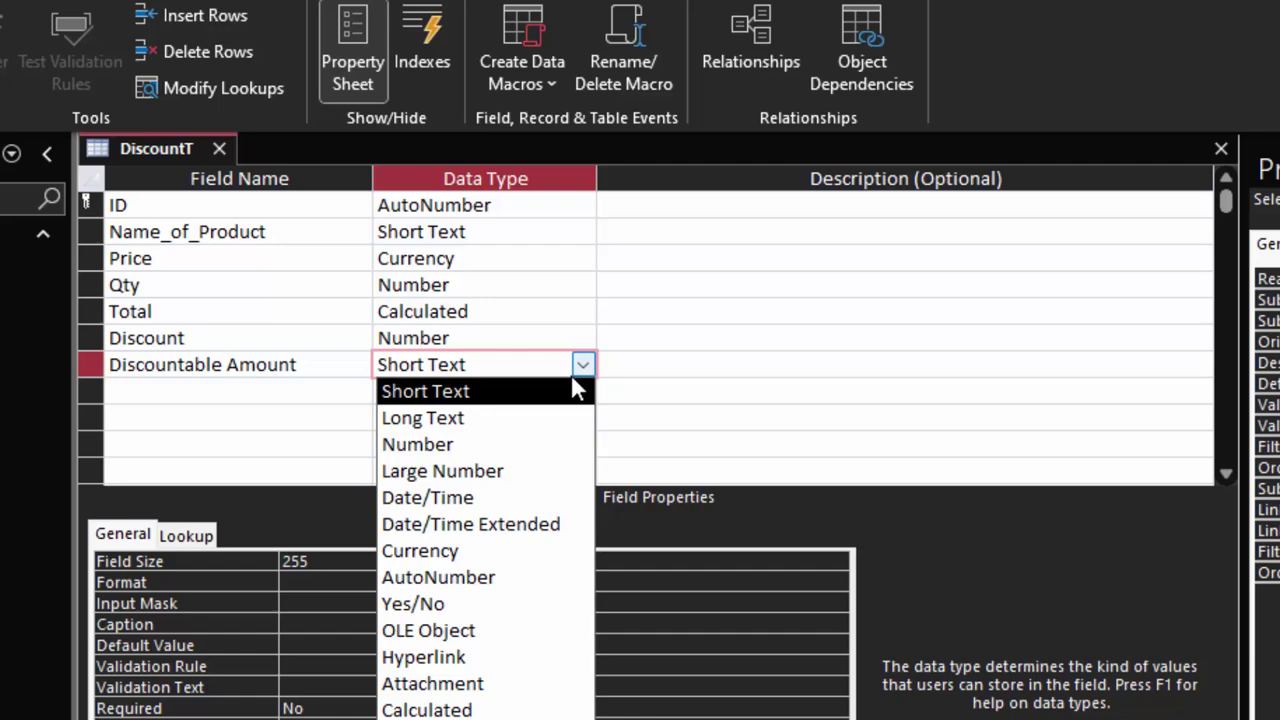
click(458, 708)
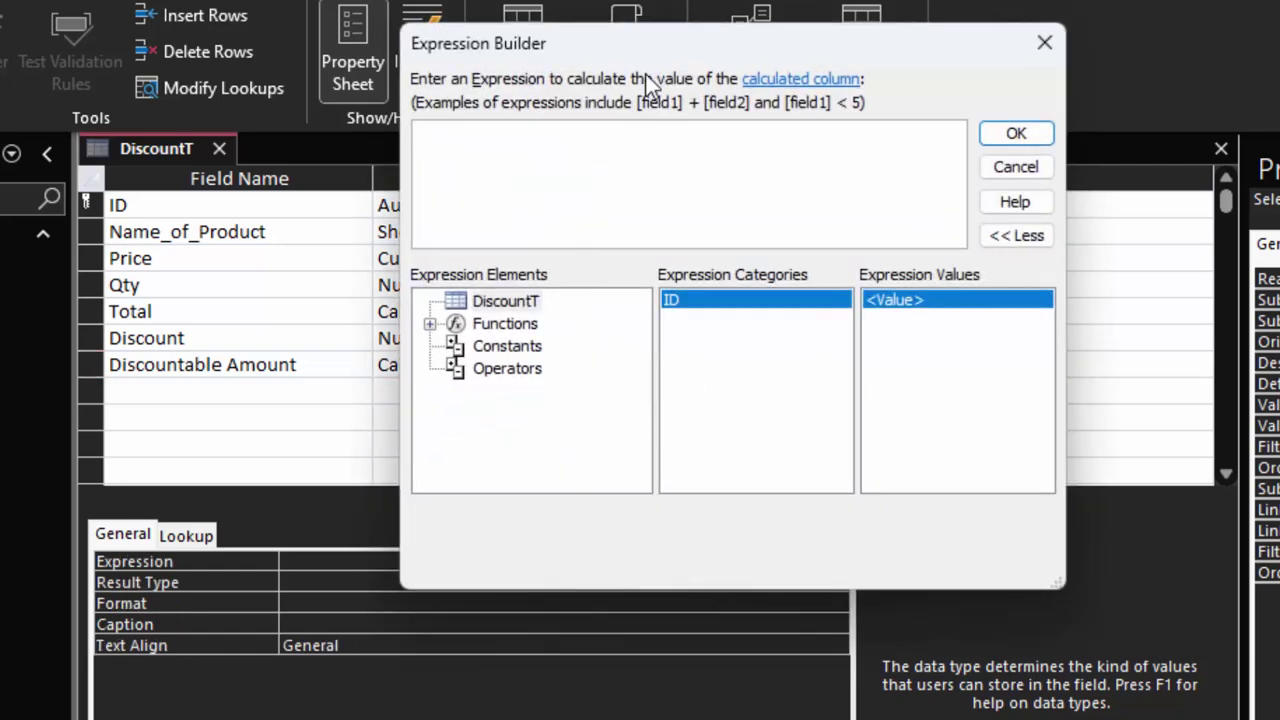
drag(658, 53, 822, 97)
text([To)
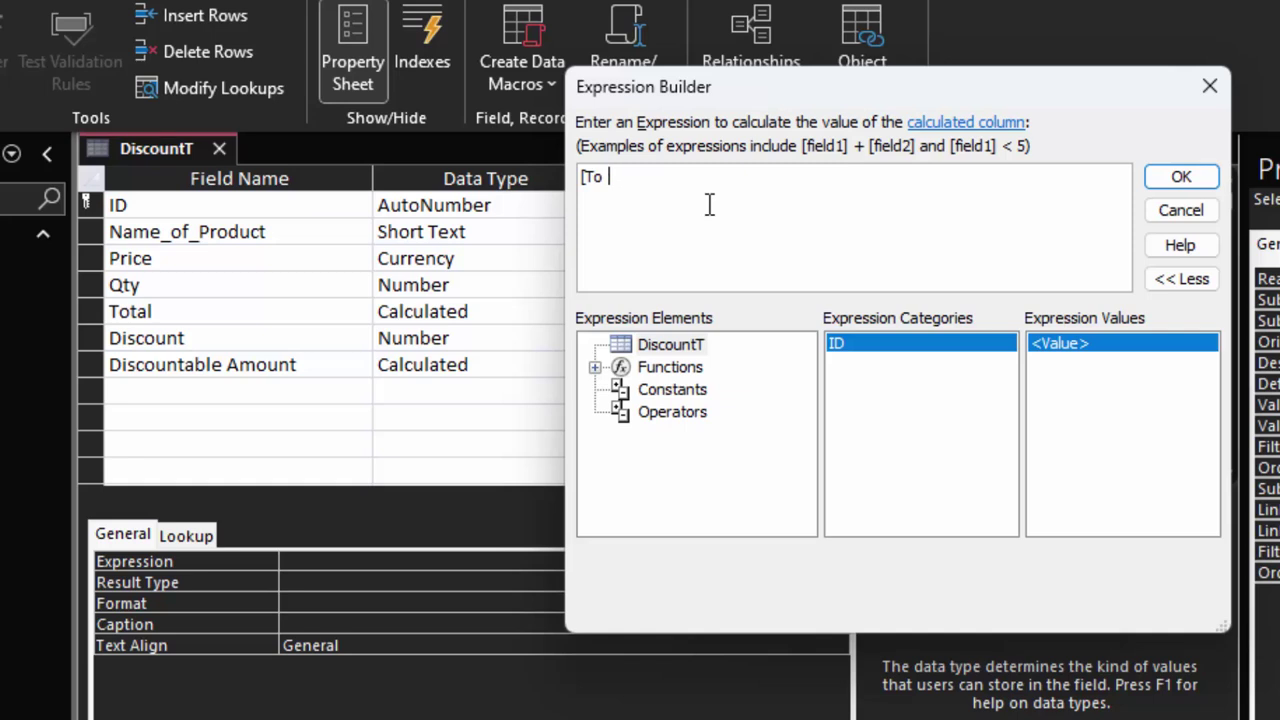
text(tal]*)
click(1208, 84)
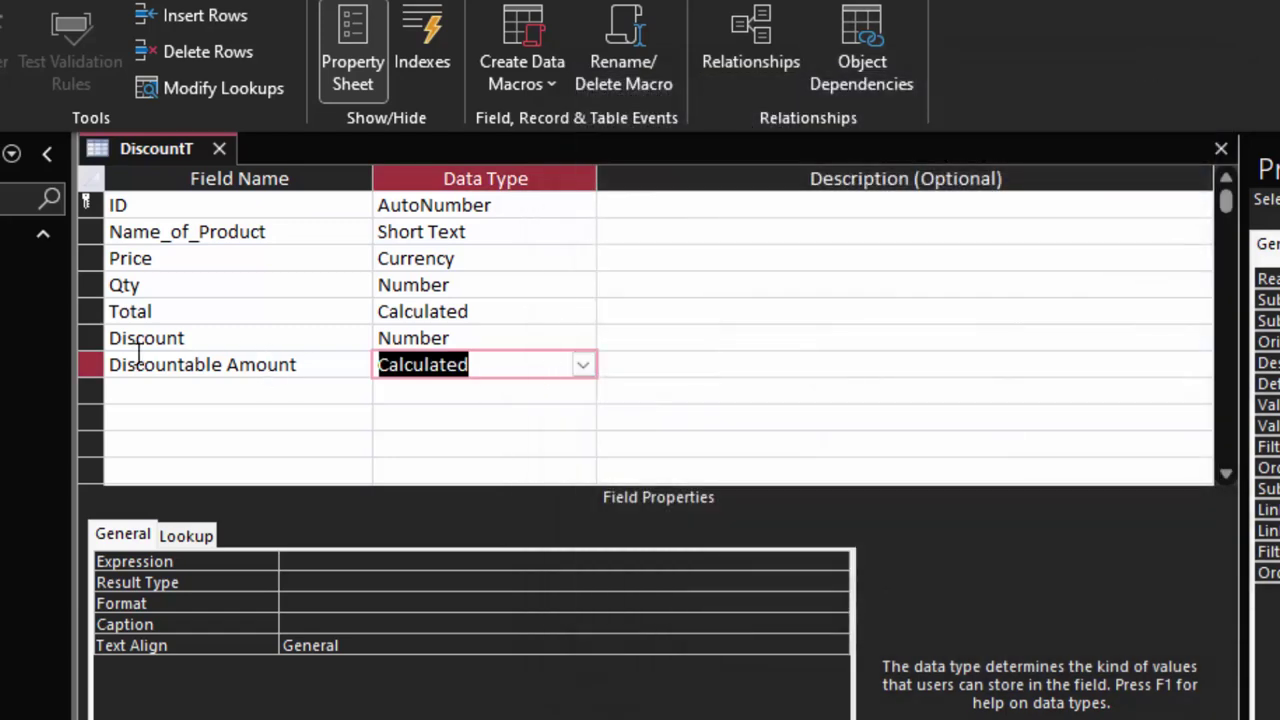
- Set the Discount field's Format property to Percent
click(484, 338)
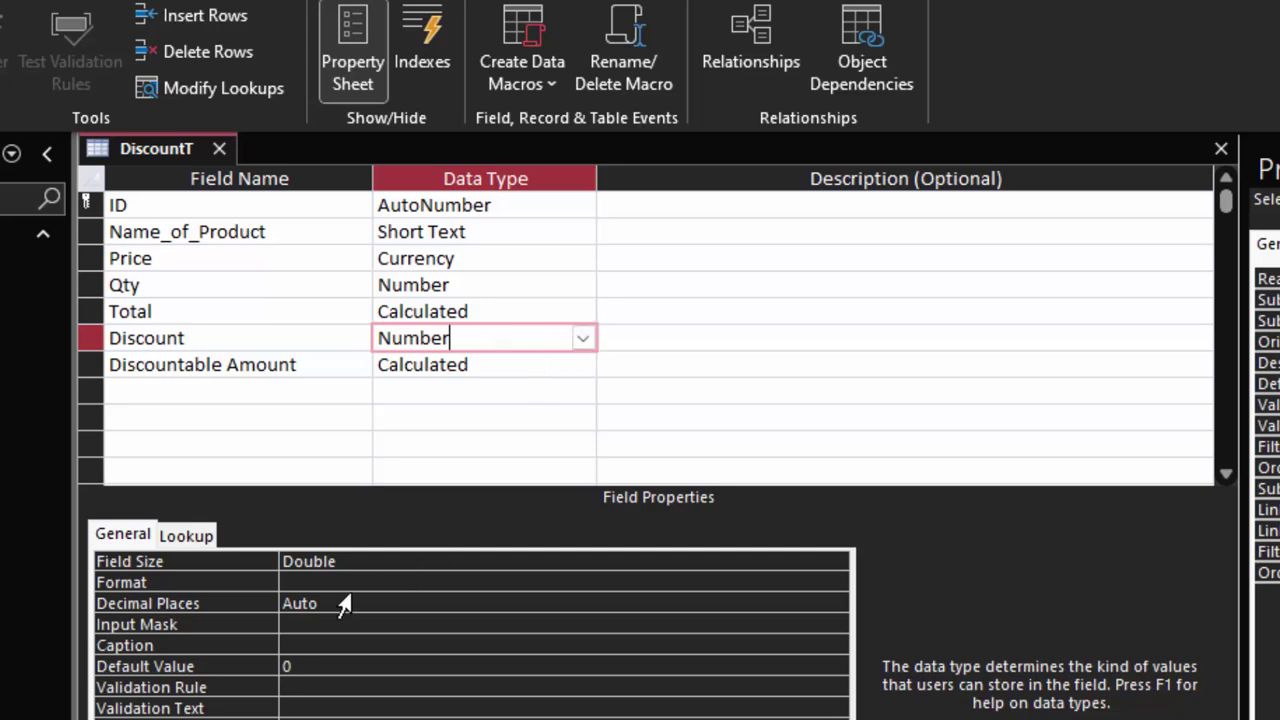
click(417, 583)
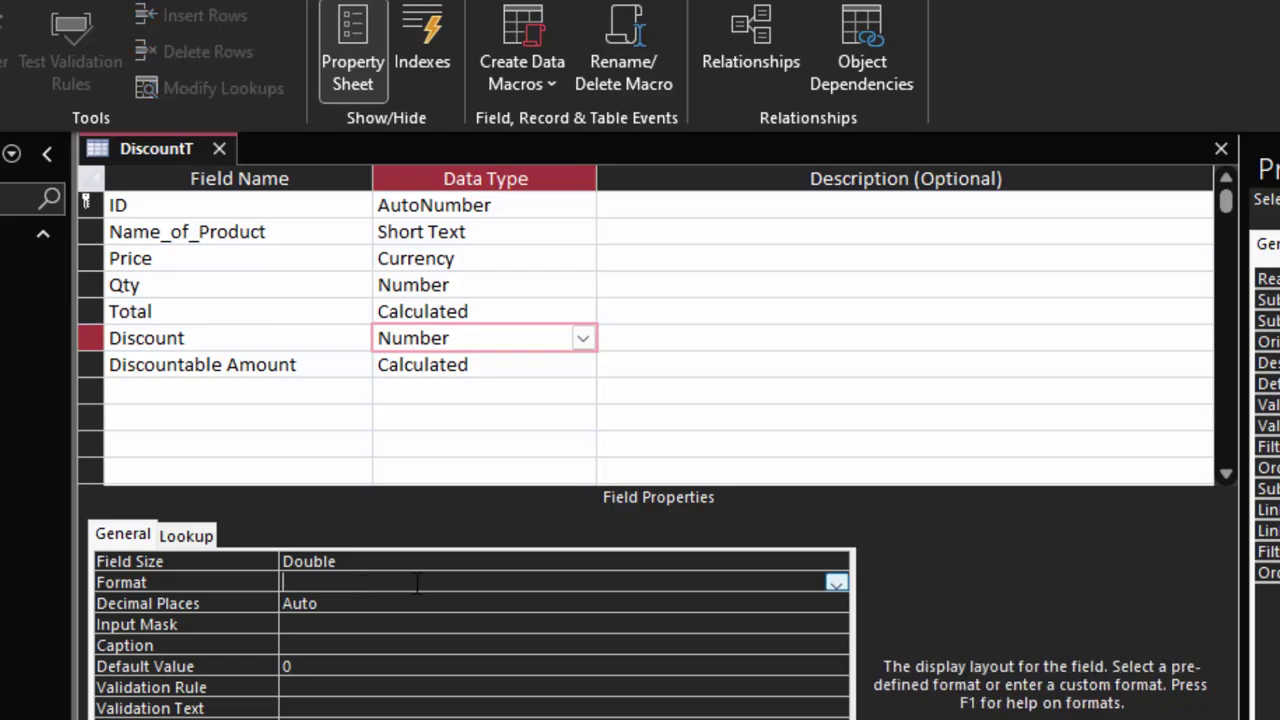
click(833, 581)
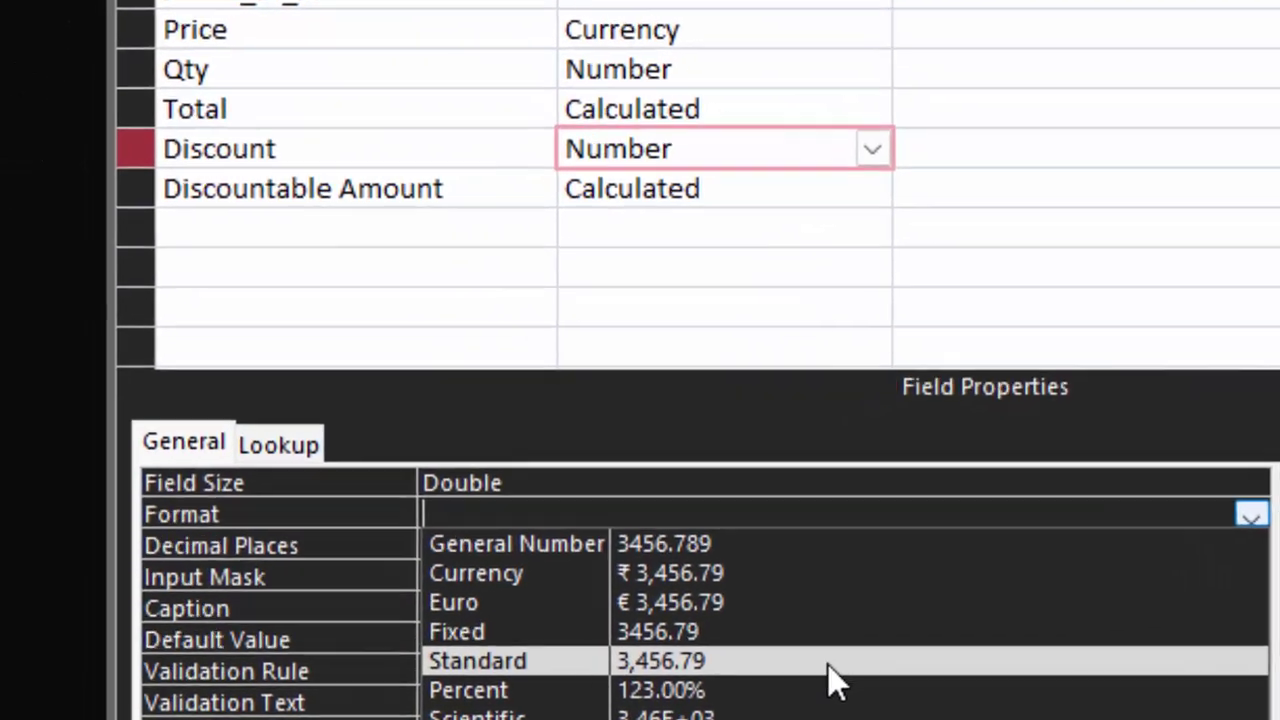
click(830, 690)
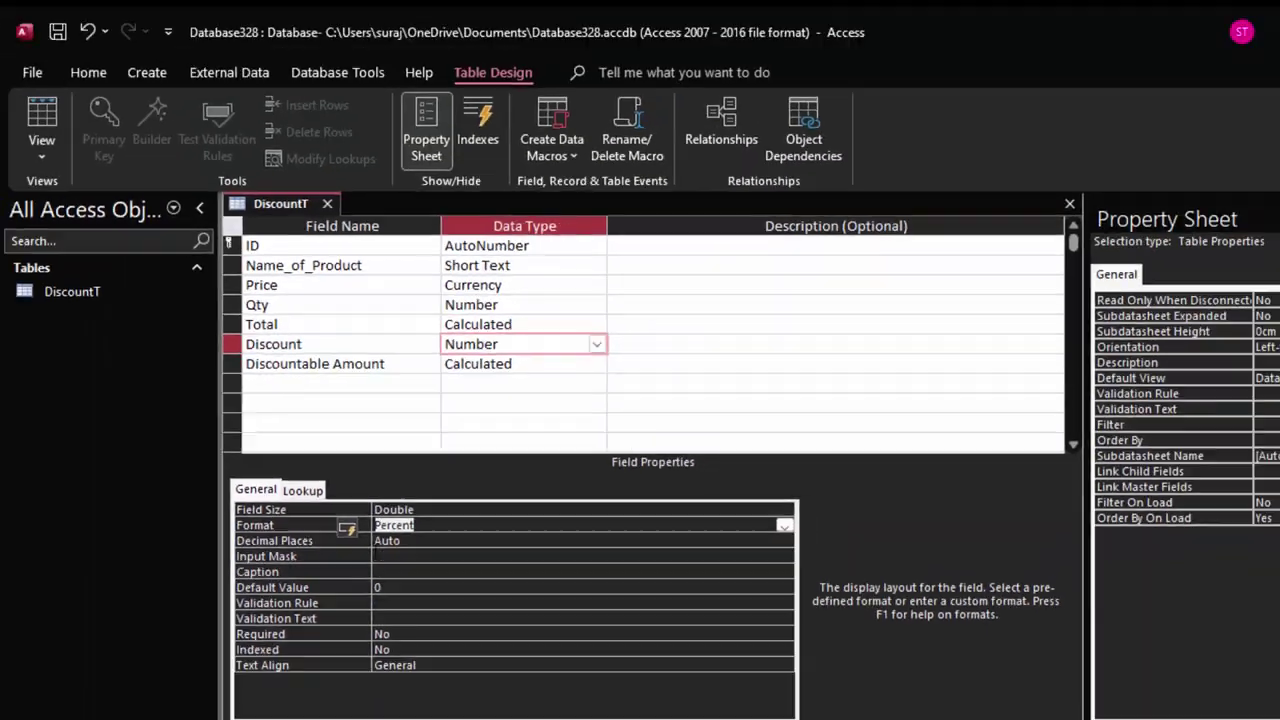
click(437, 510)
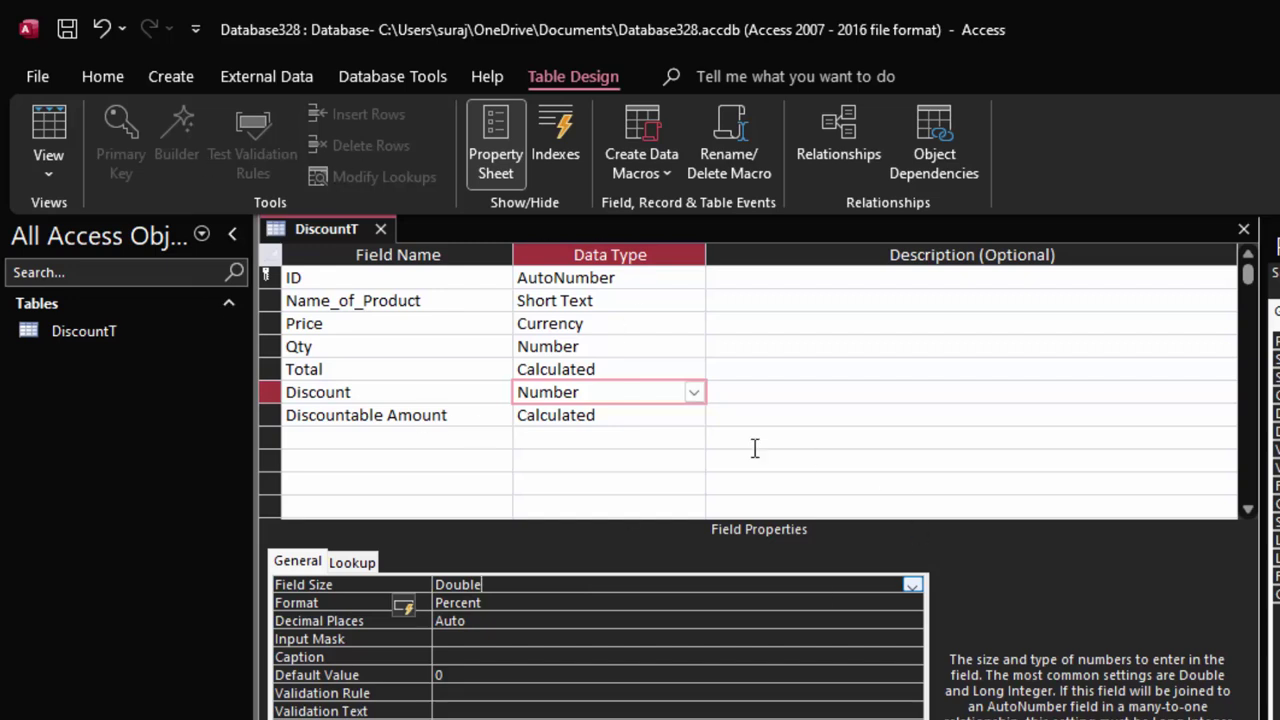
click(655, 415)
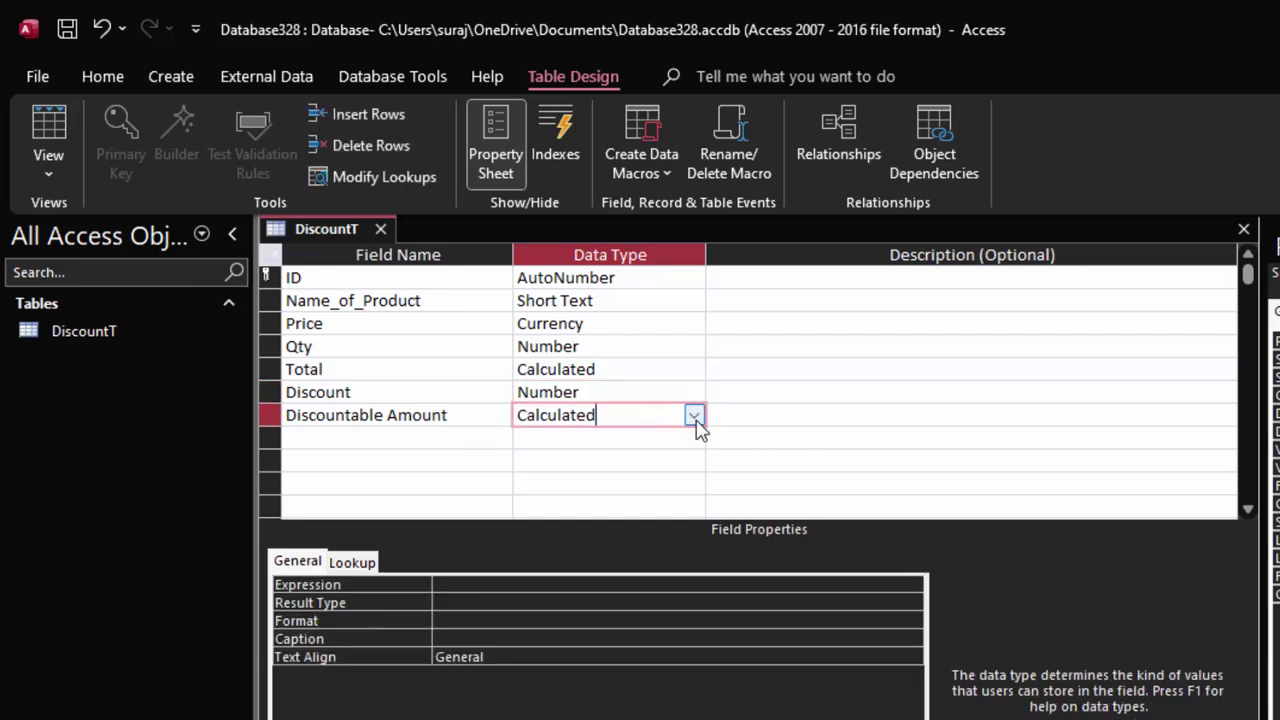
- Give Discountable Amount the calculated expression [Total]*[Discountable Amount]
click(694, 415)
click(590, 712)
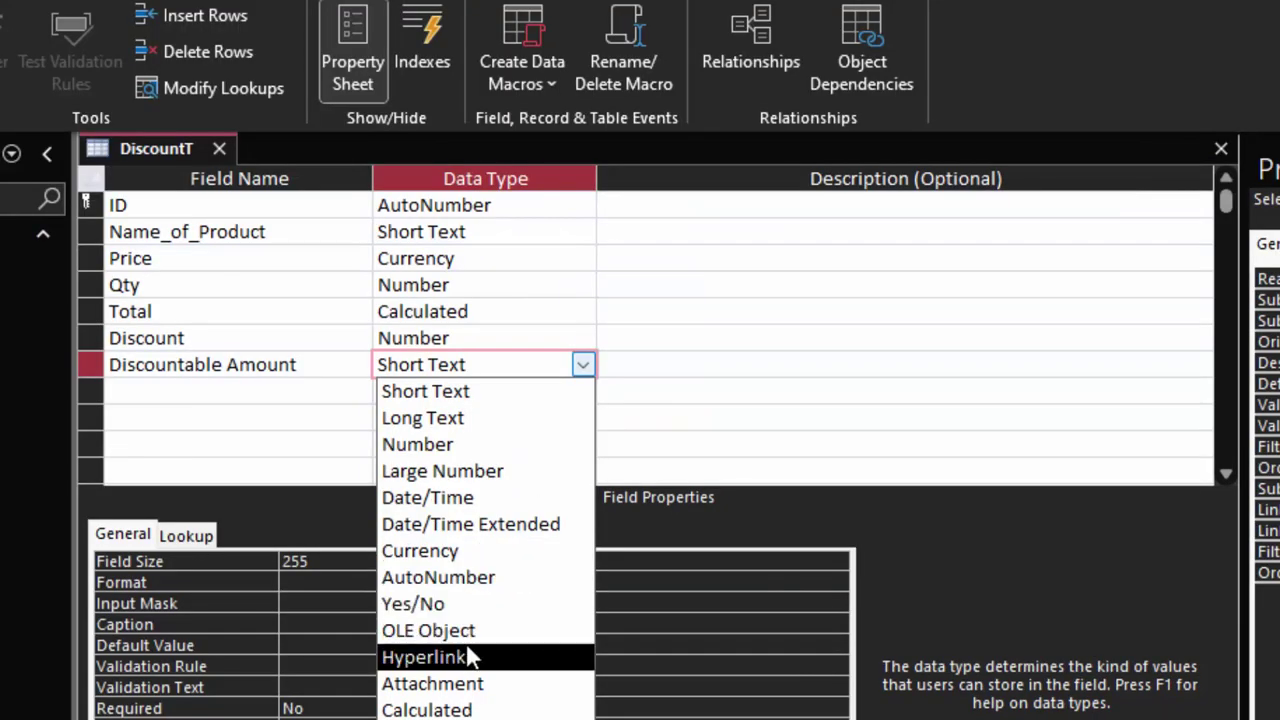
click(463, 709)
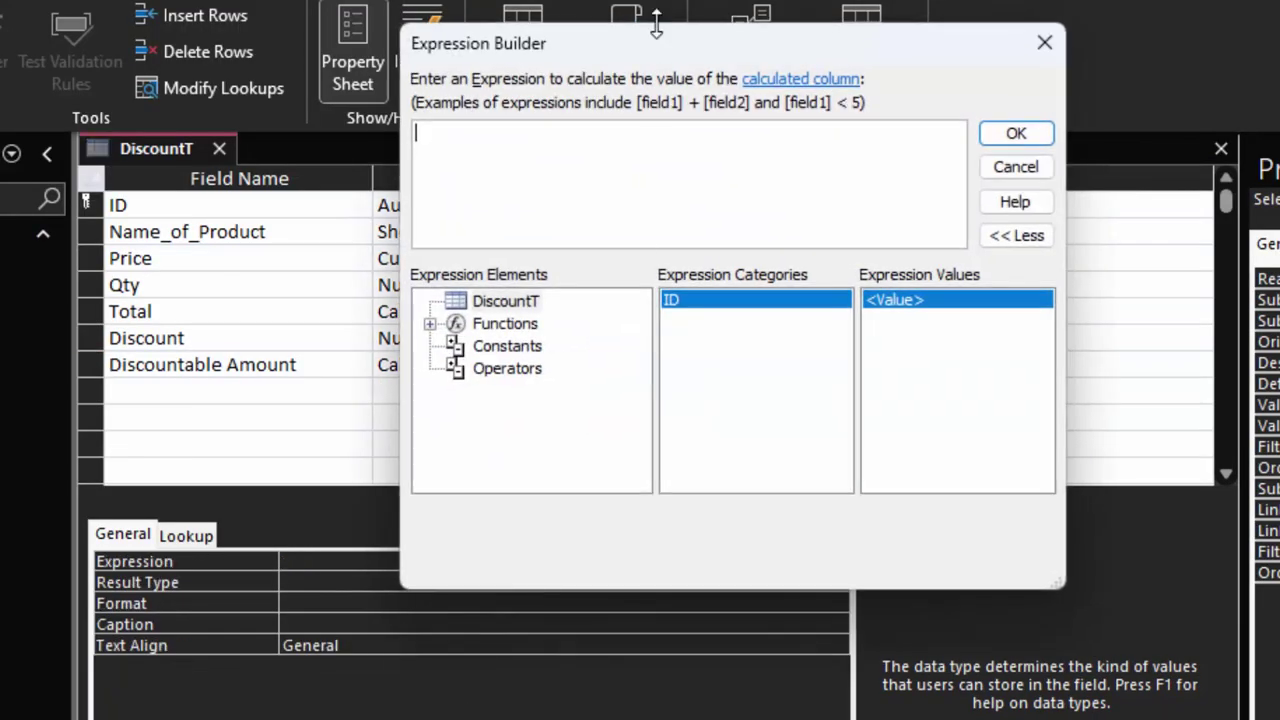
drag(654, 50, 852, 86)
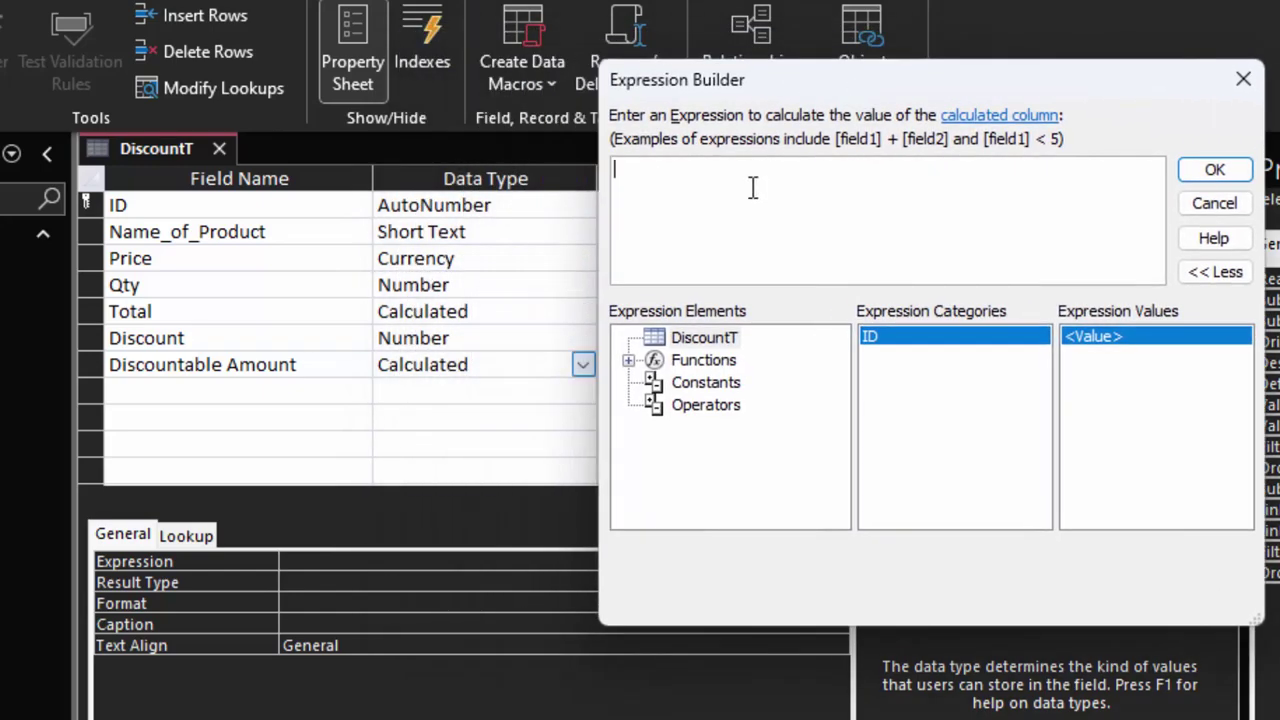
text([)
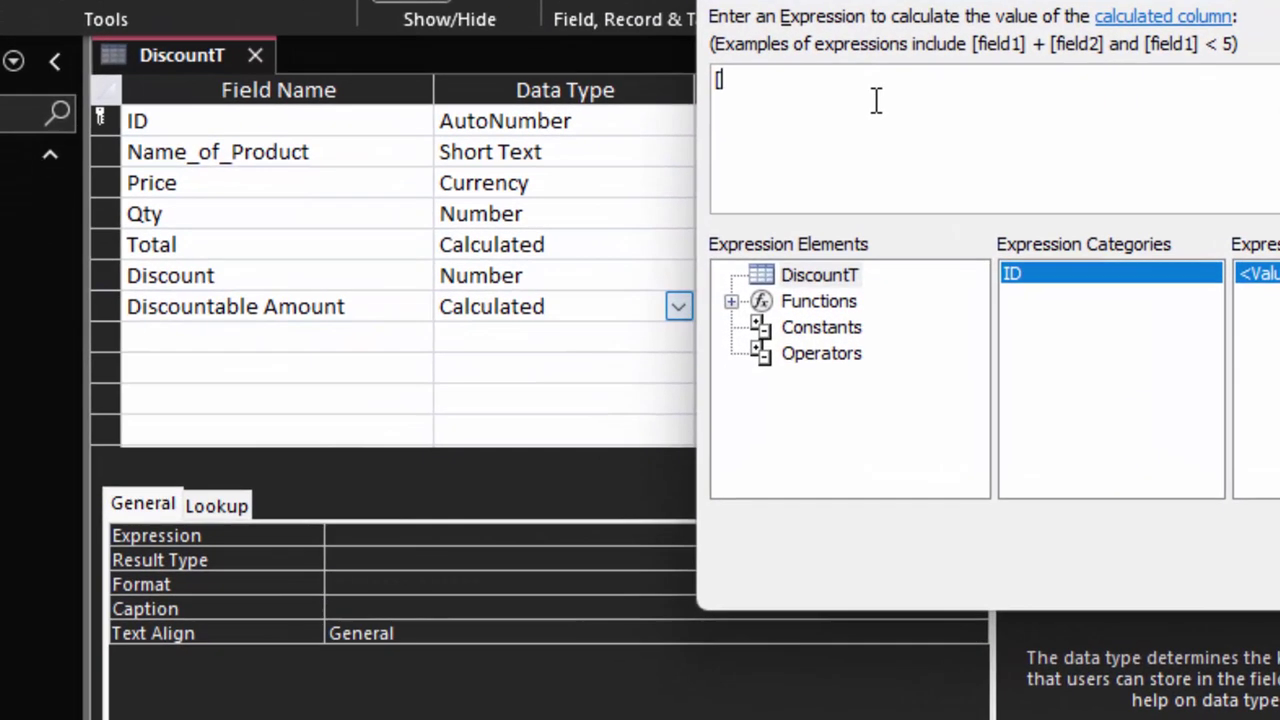
text(To)
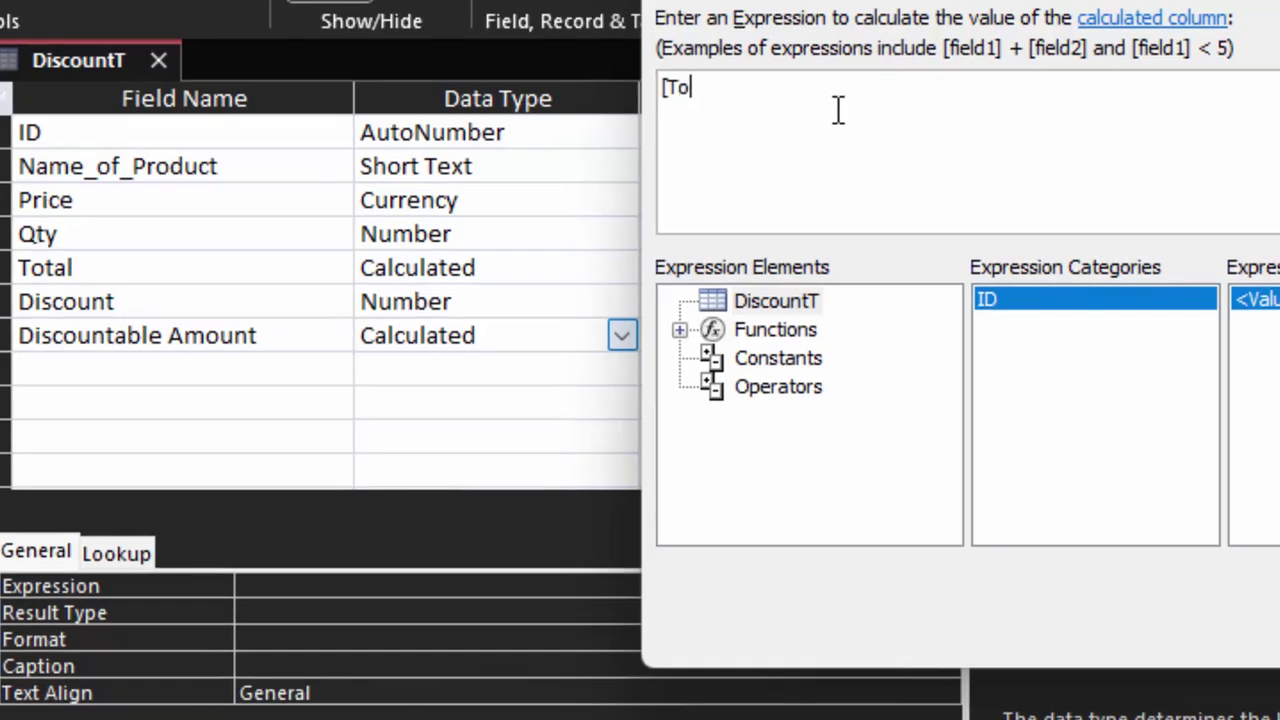
text(tal]*[)
text(D)
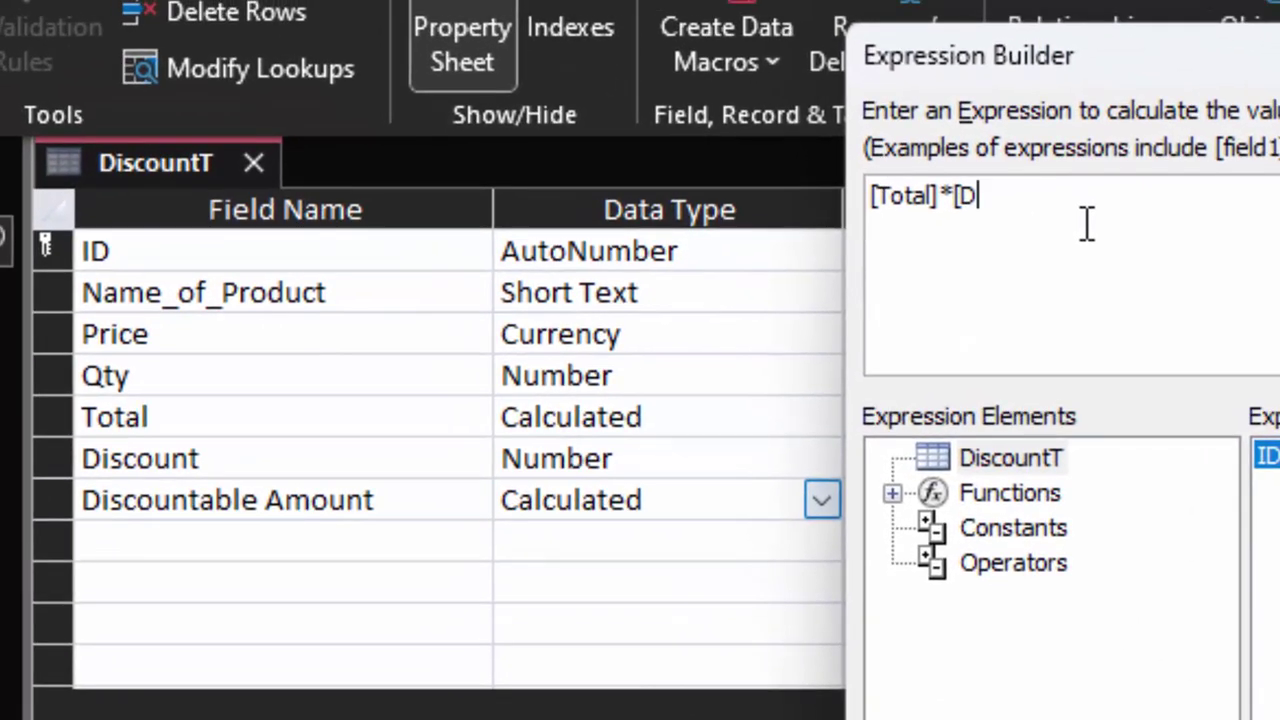
text(isco)
text(untab)
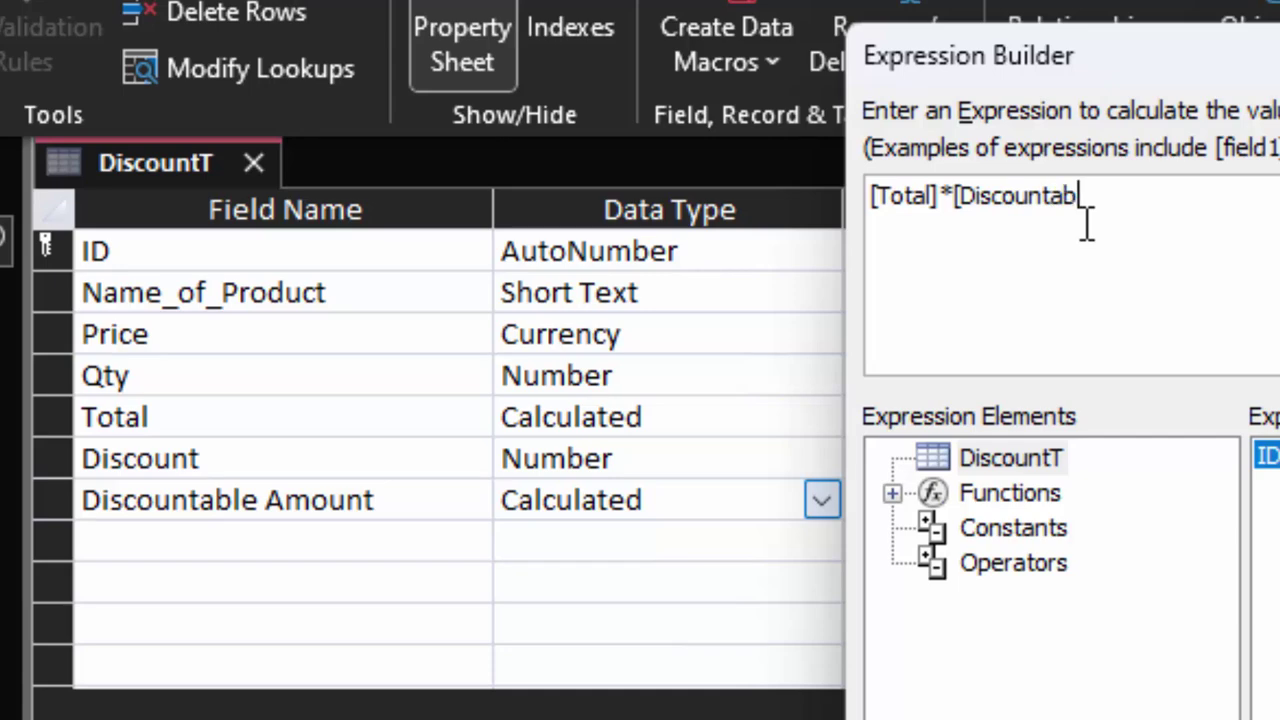
text(le)
text( Amou)
text(nt)
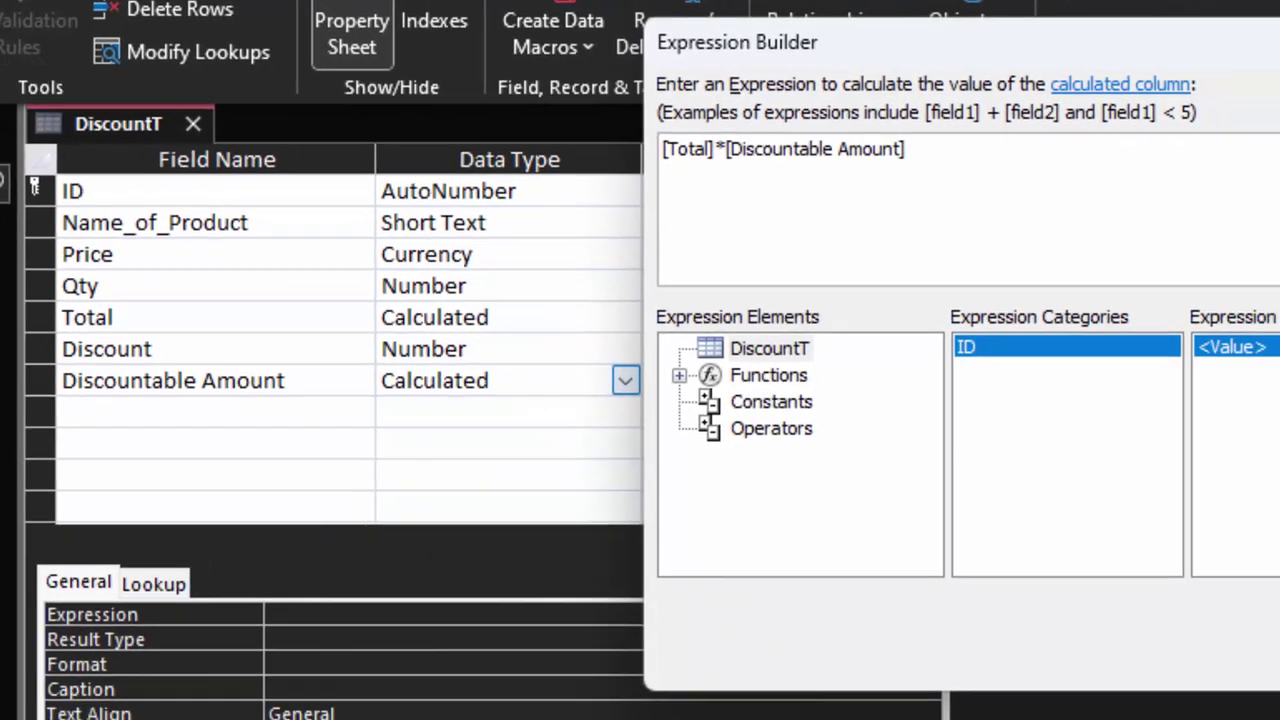
key(Return)
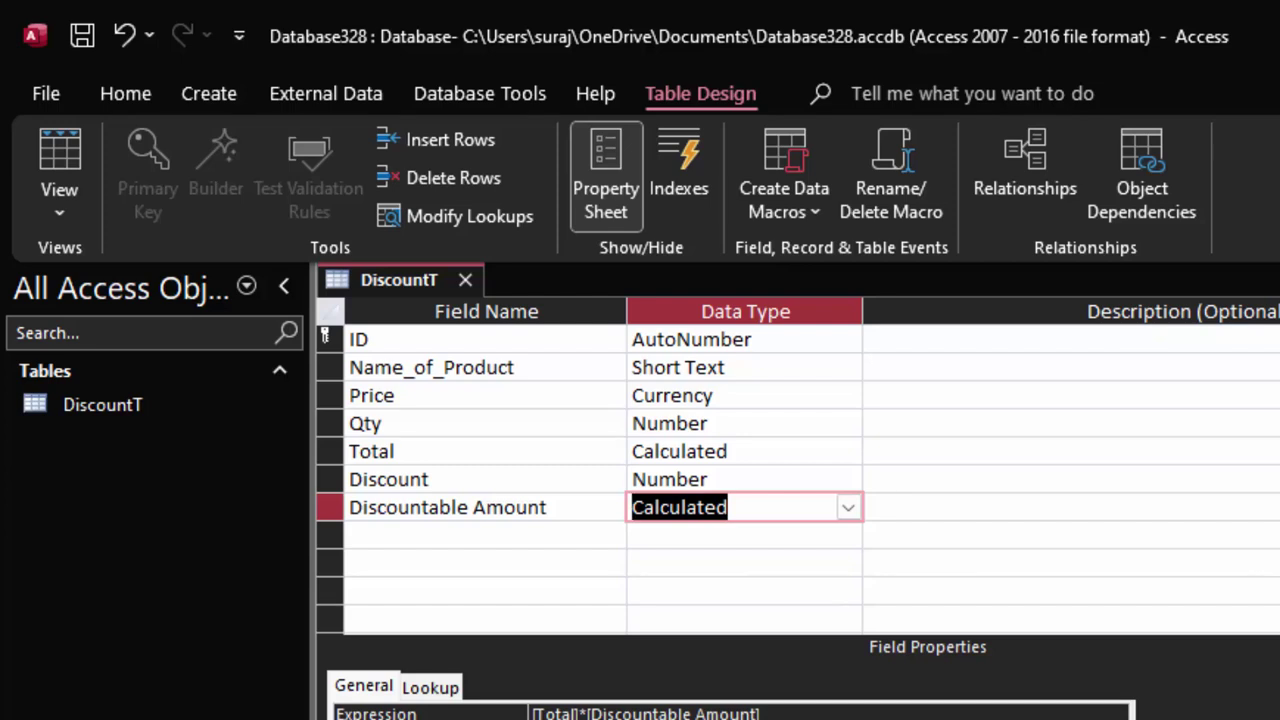
- Try saving DiscountT for Datasheet view and dismiss the self-reference error messages
click(58, 159)
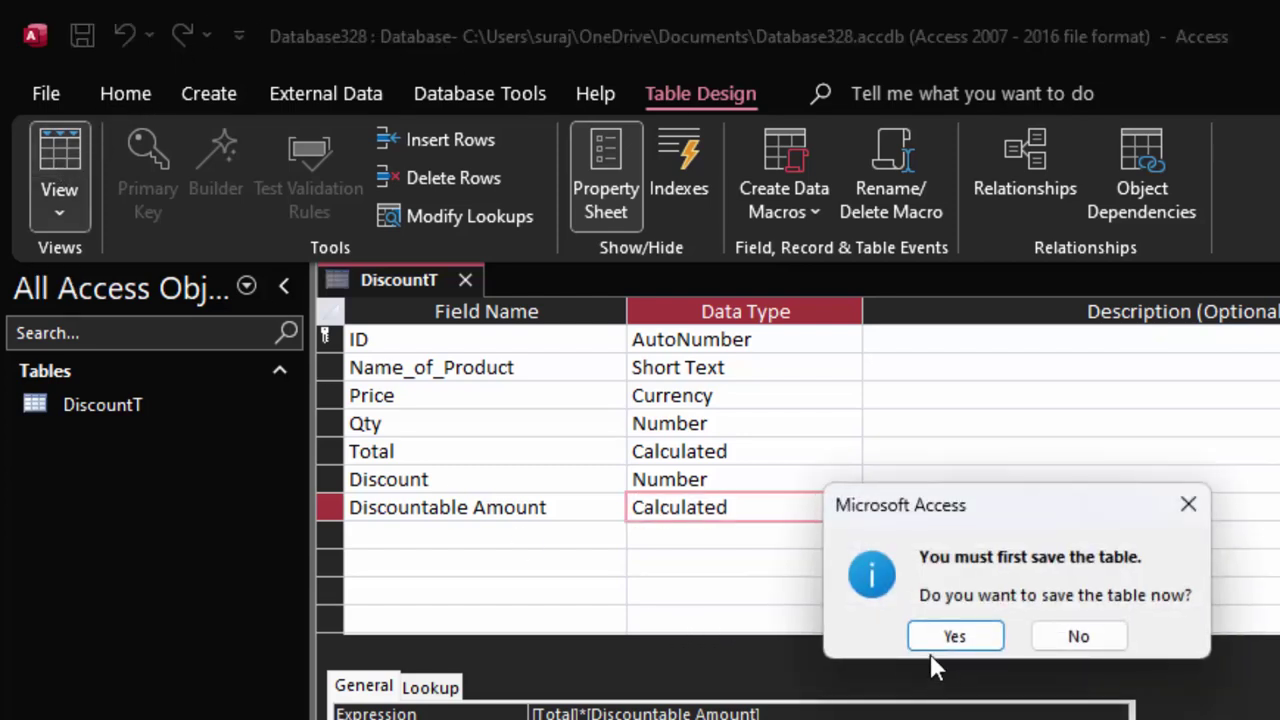
click(957, 636)
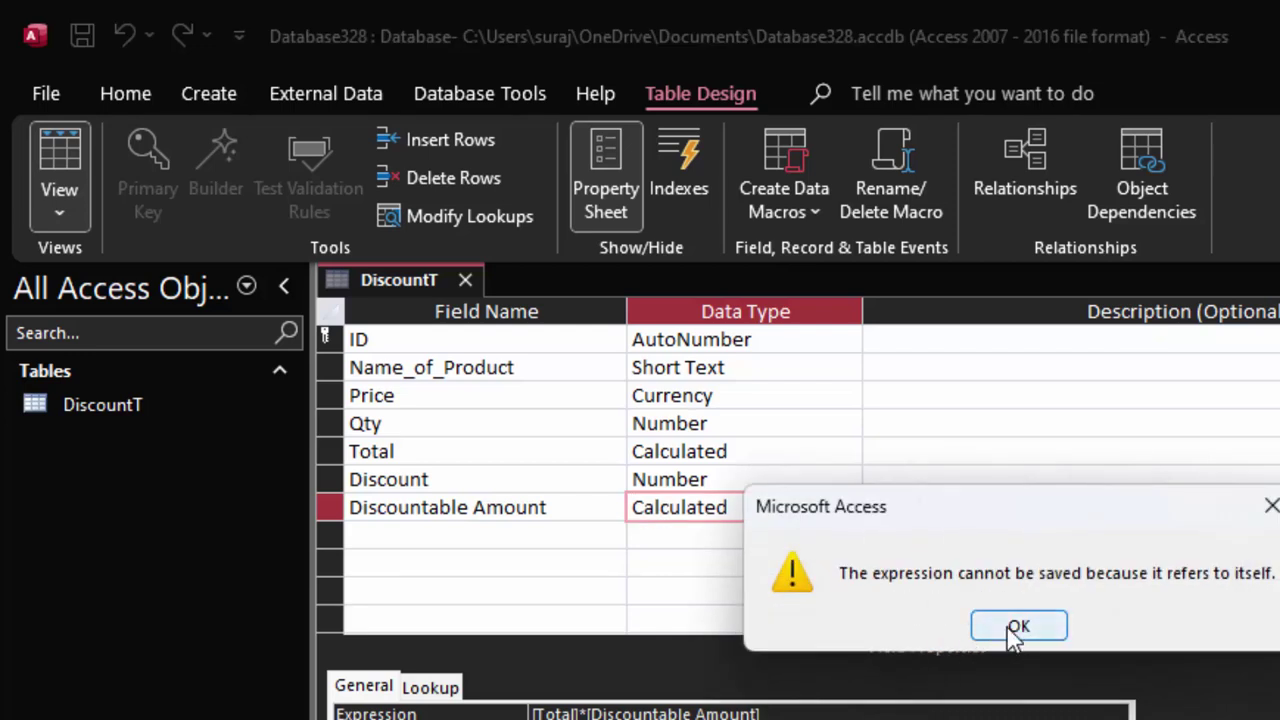
click(1015, 630)
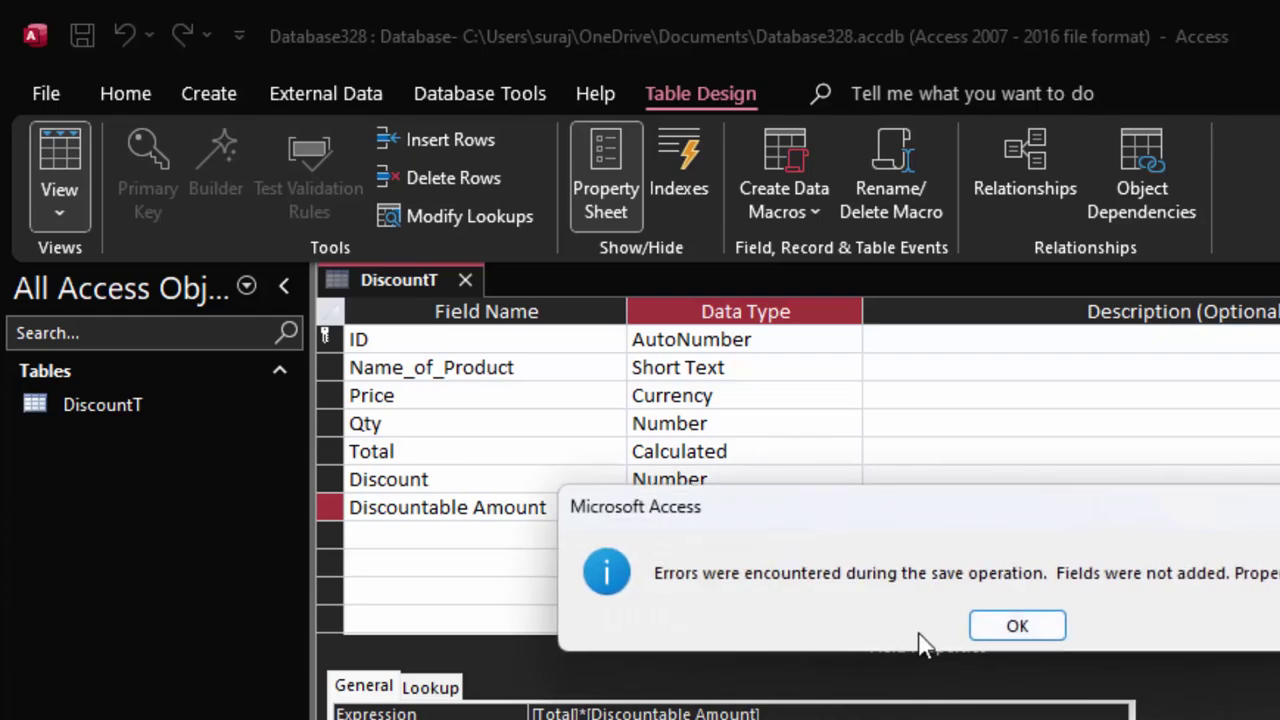
click(1017, 626)
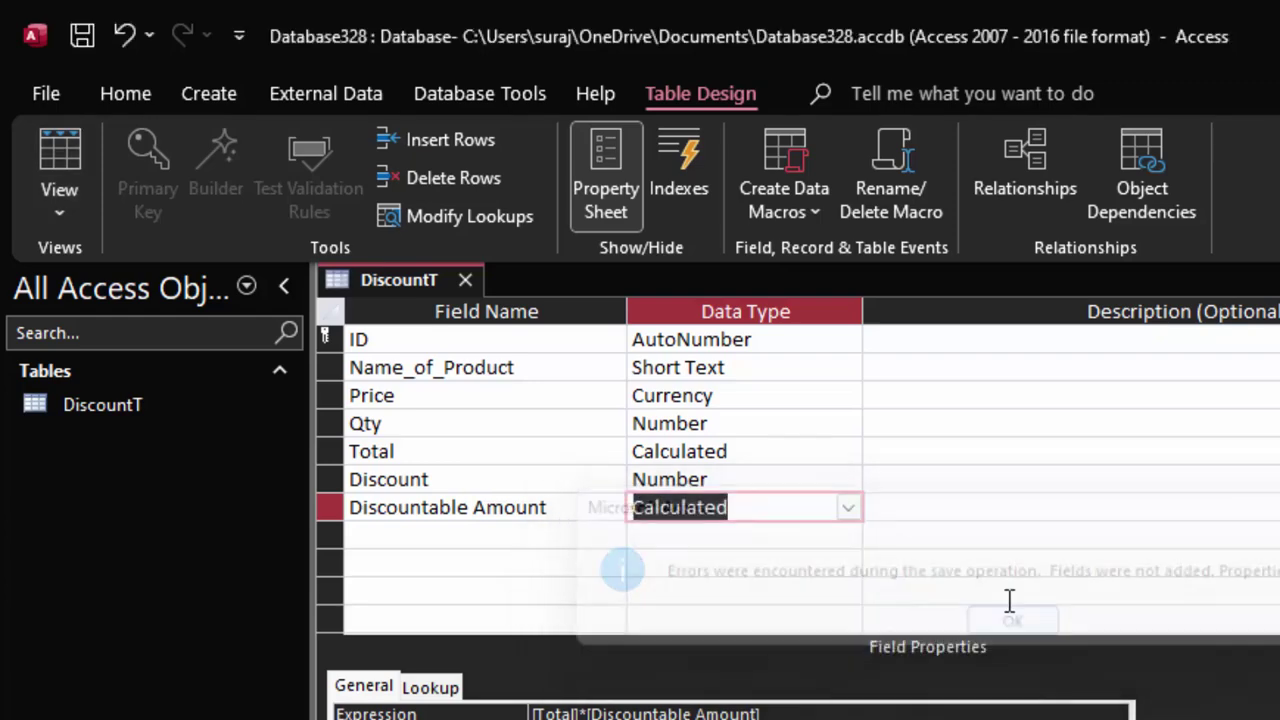
- Cut the Discountable Amount field and switch to Datasheet view again
right_click(331, 512)
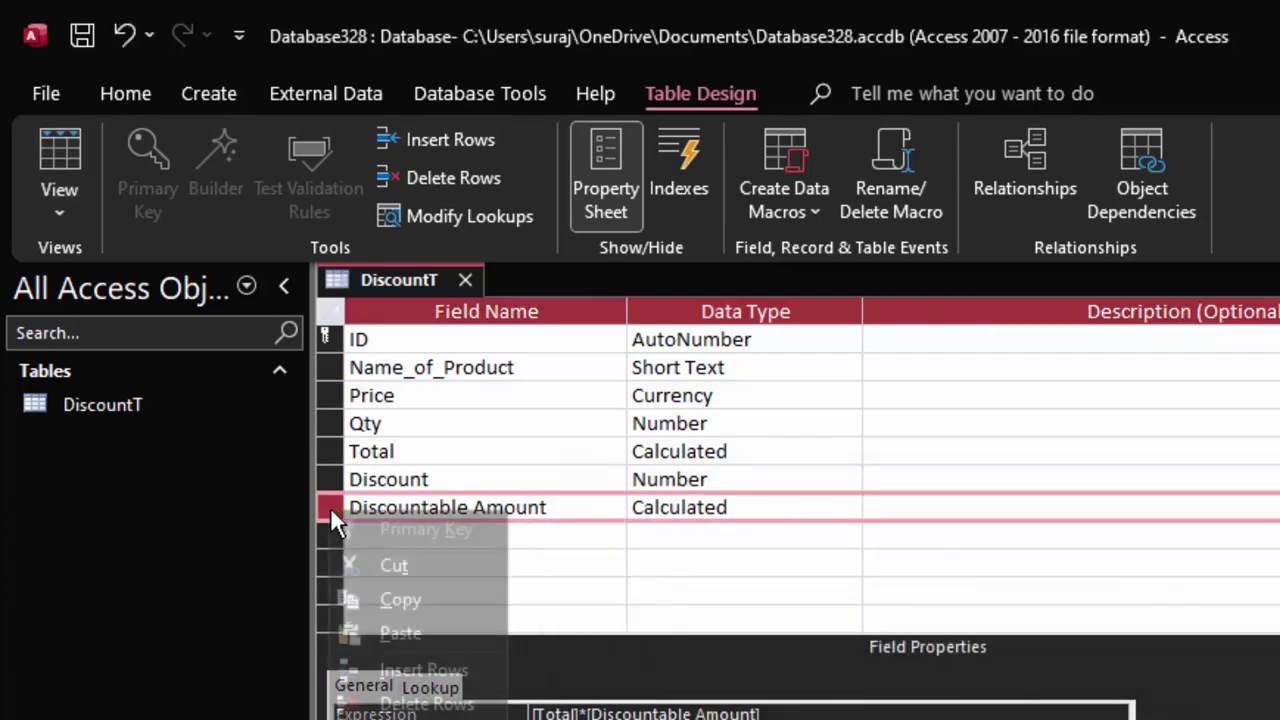
click(394, 563)
click(60, 160)
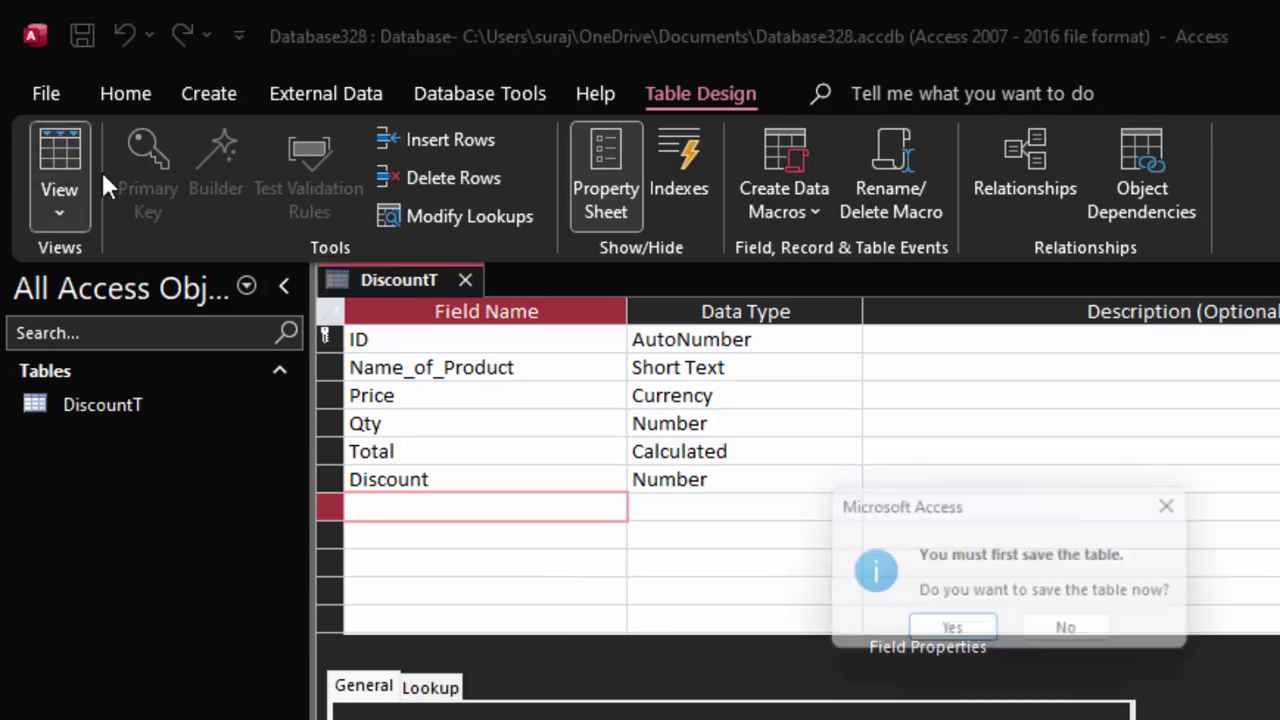
- Save DiscountT, switch to its datasheet and widen the Name_of_Product column
click(929, 632)
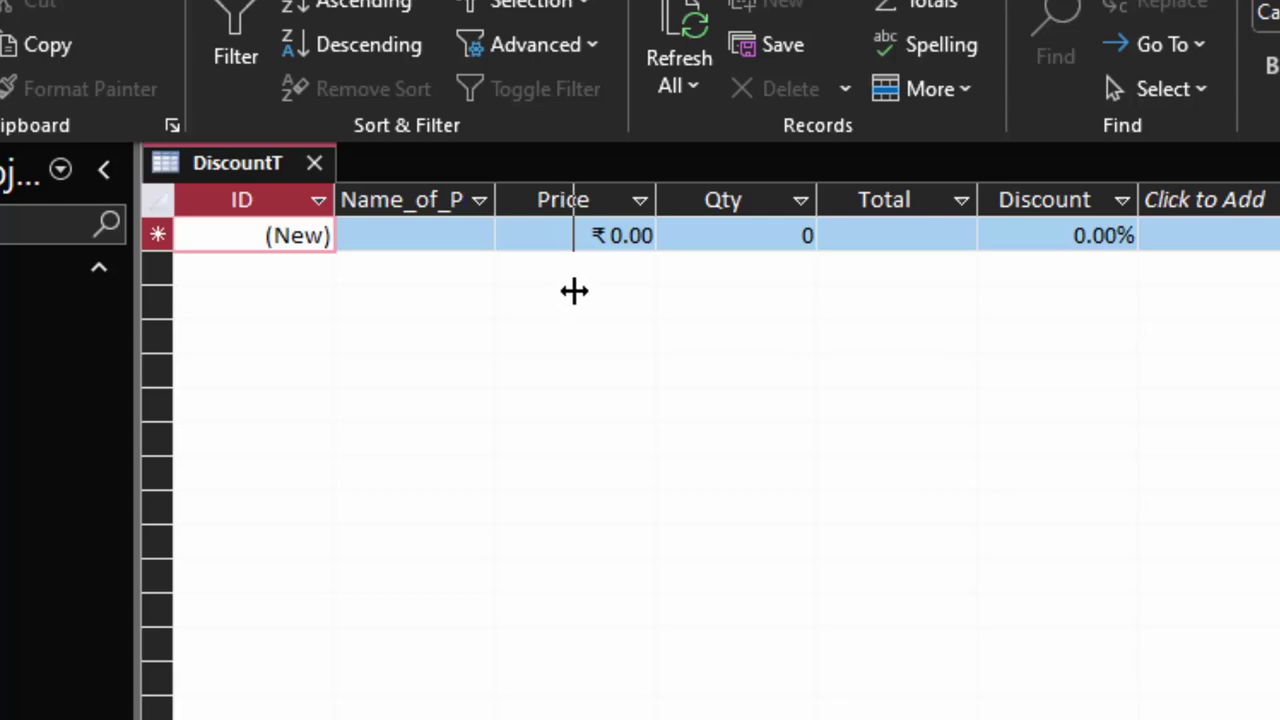
drag(494, 200, 574, 289)
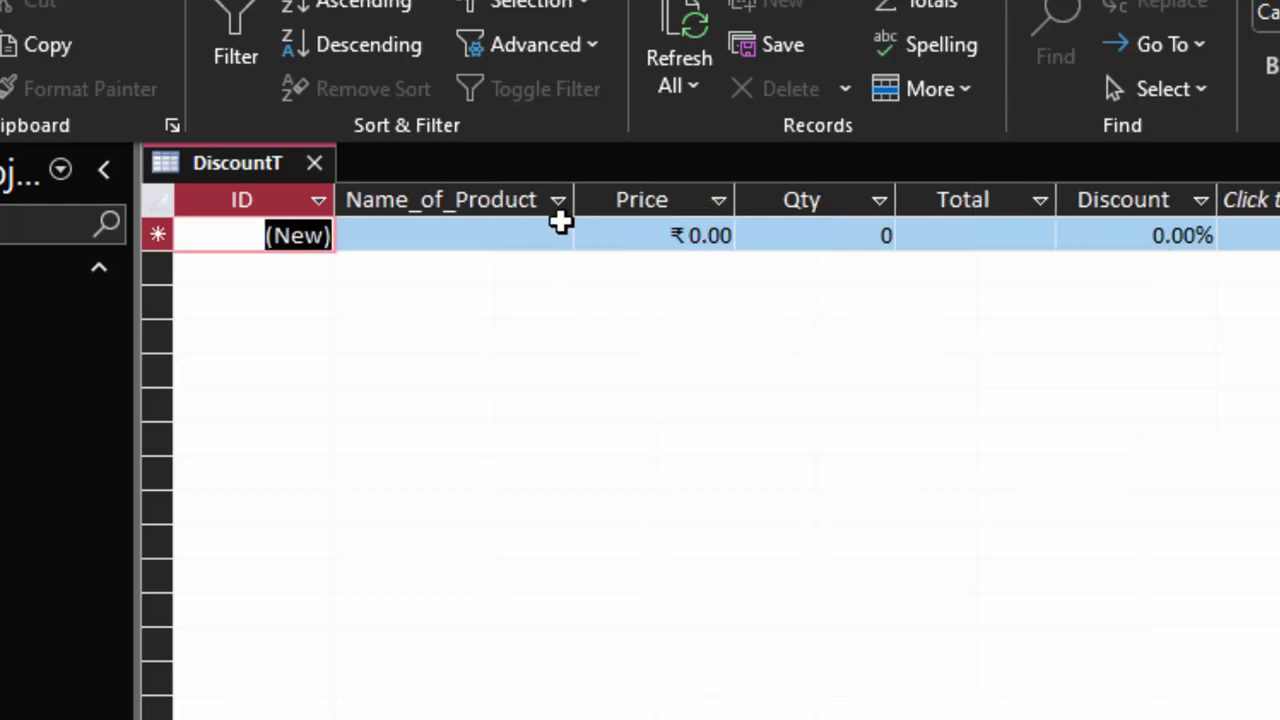
click(576, 188)
drag(576, 188, 605, 212)
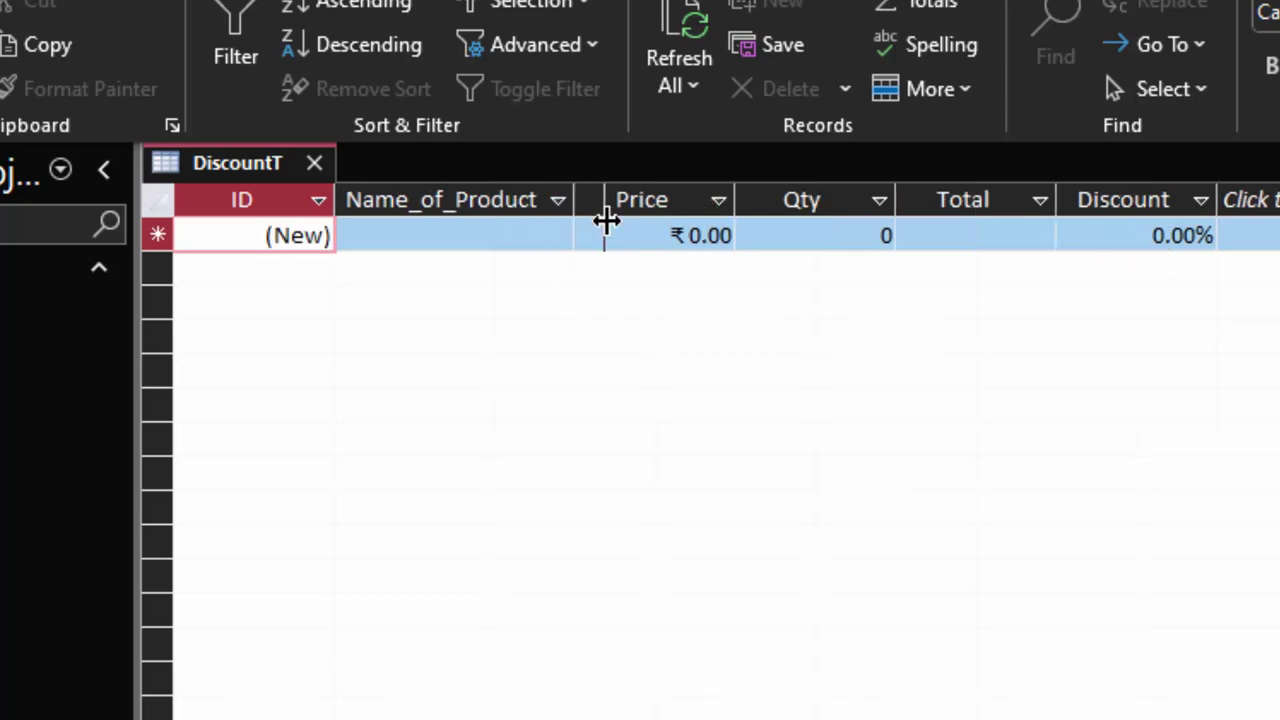
- Enter a Keyboard record: price 350, quantity 50, discount 2%
click(546, 236)
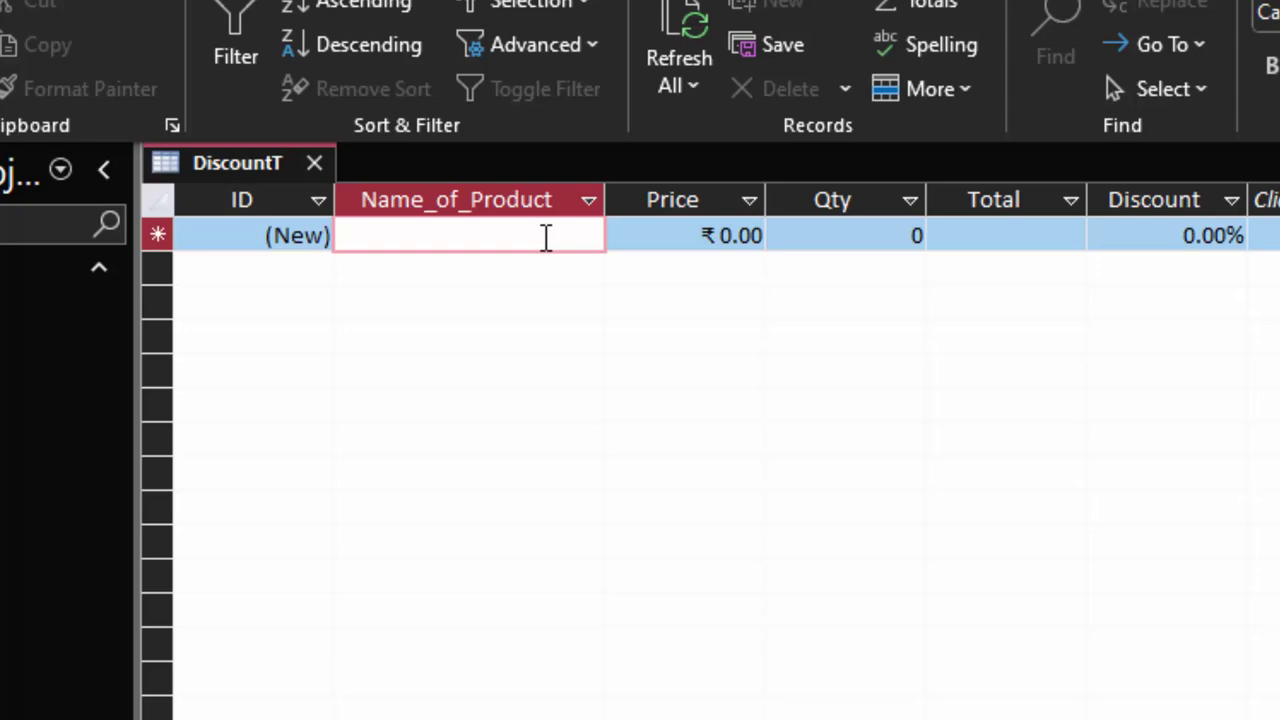
text(Keybo)
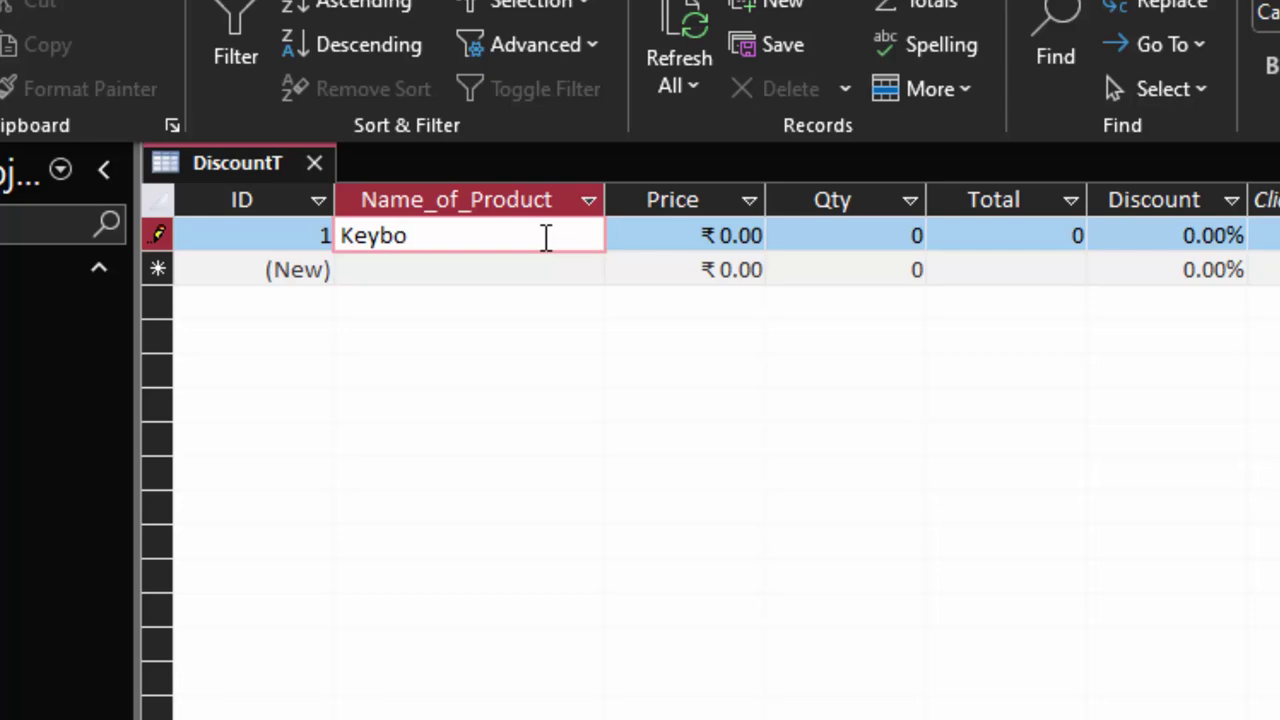
text(ard)
key(Tab)
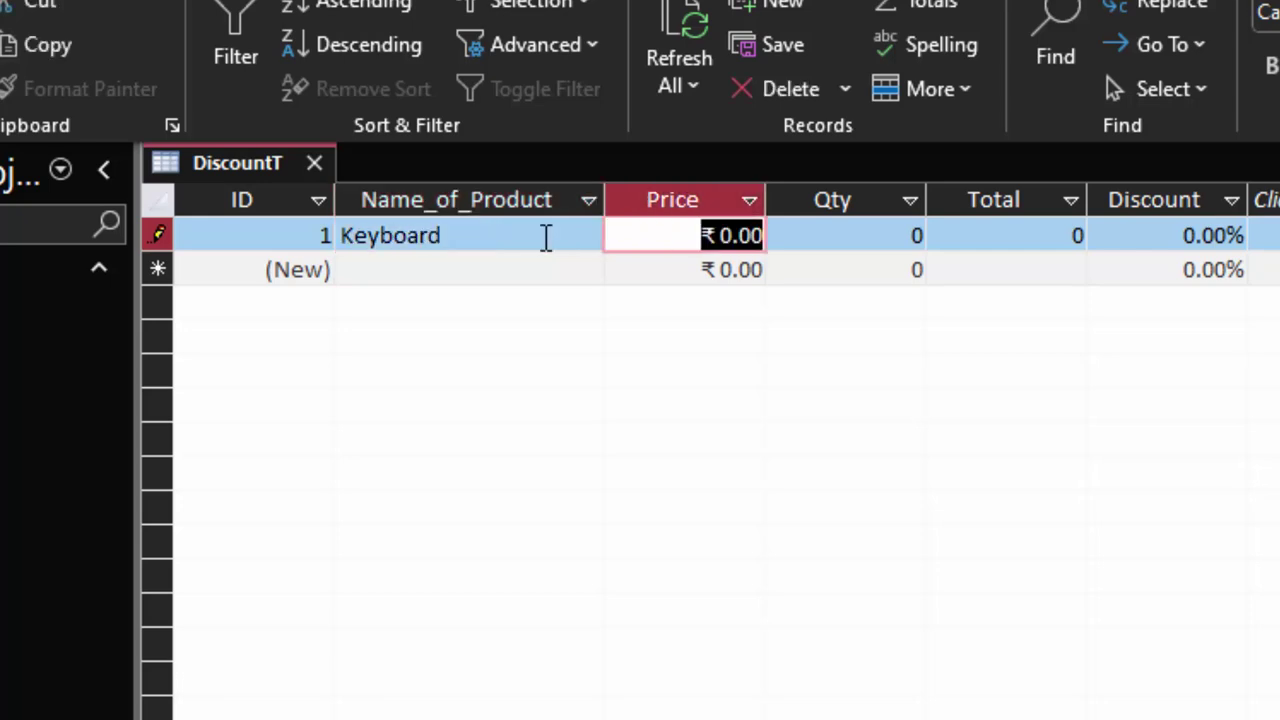
text(350)
key(Tab)
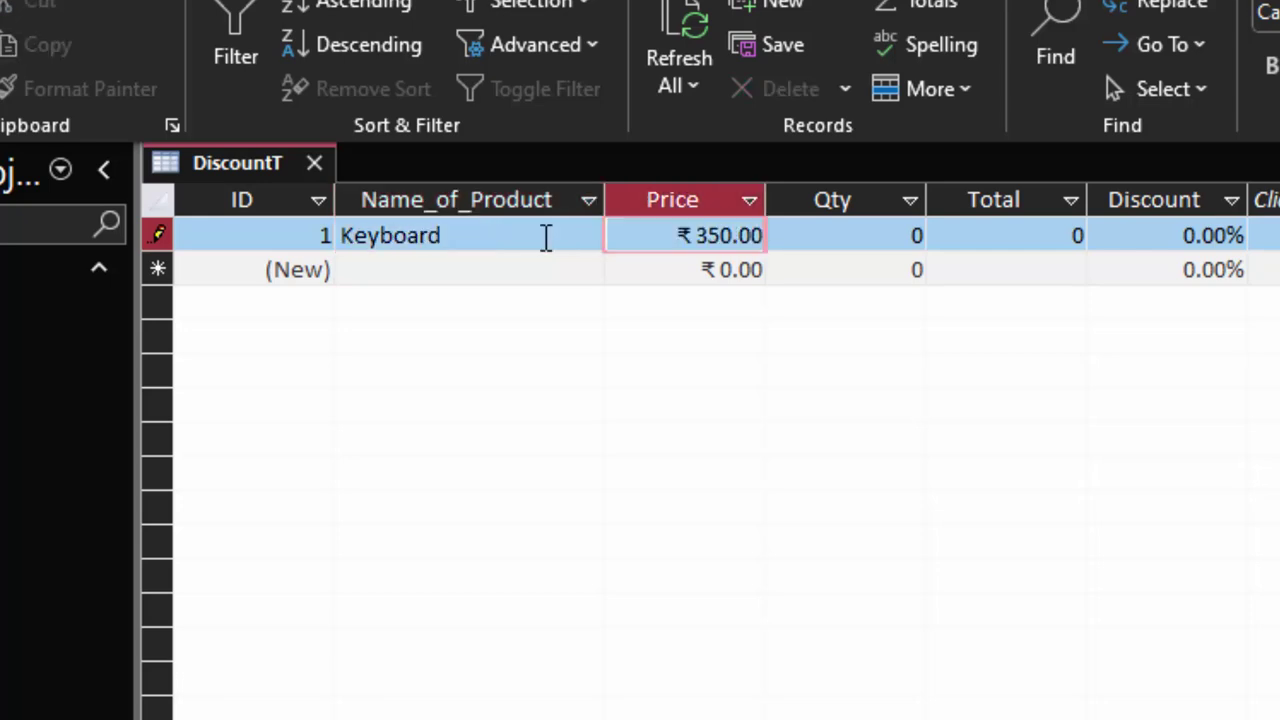
key(Tab)
text(50)
key(Tab)
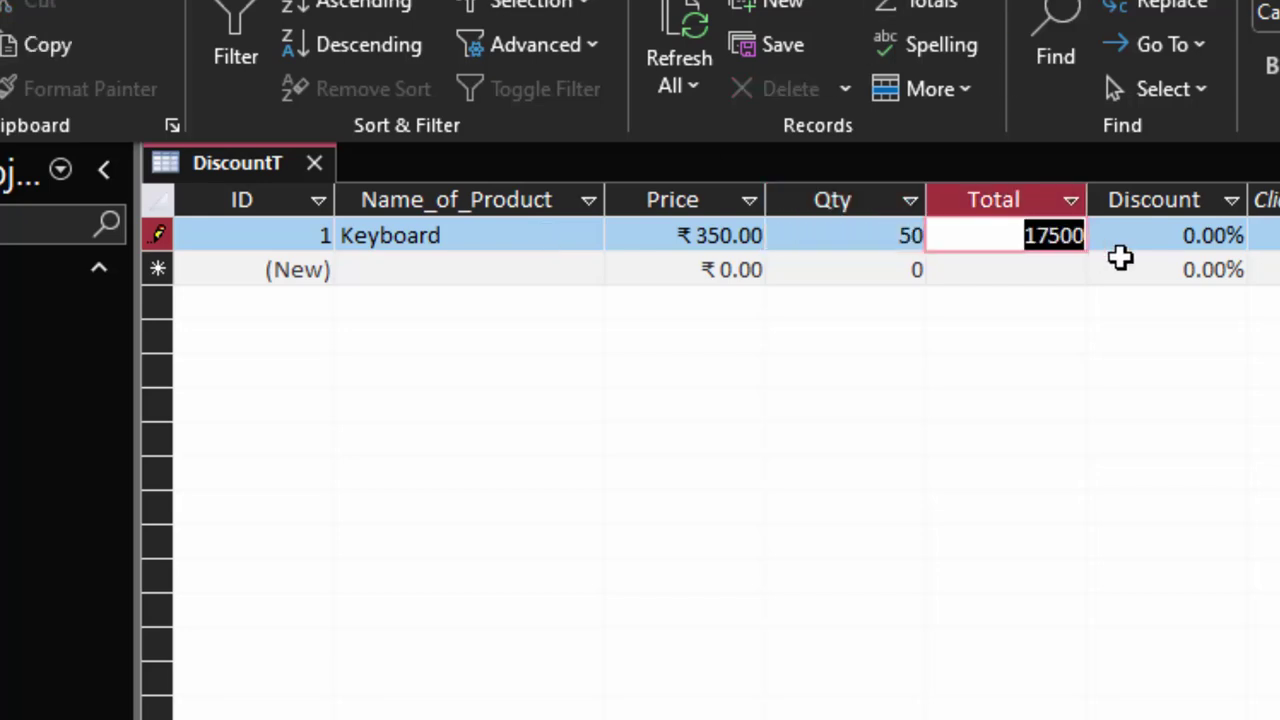
click(1196, 236)
text(2)
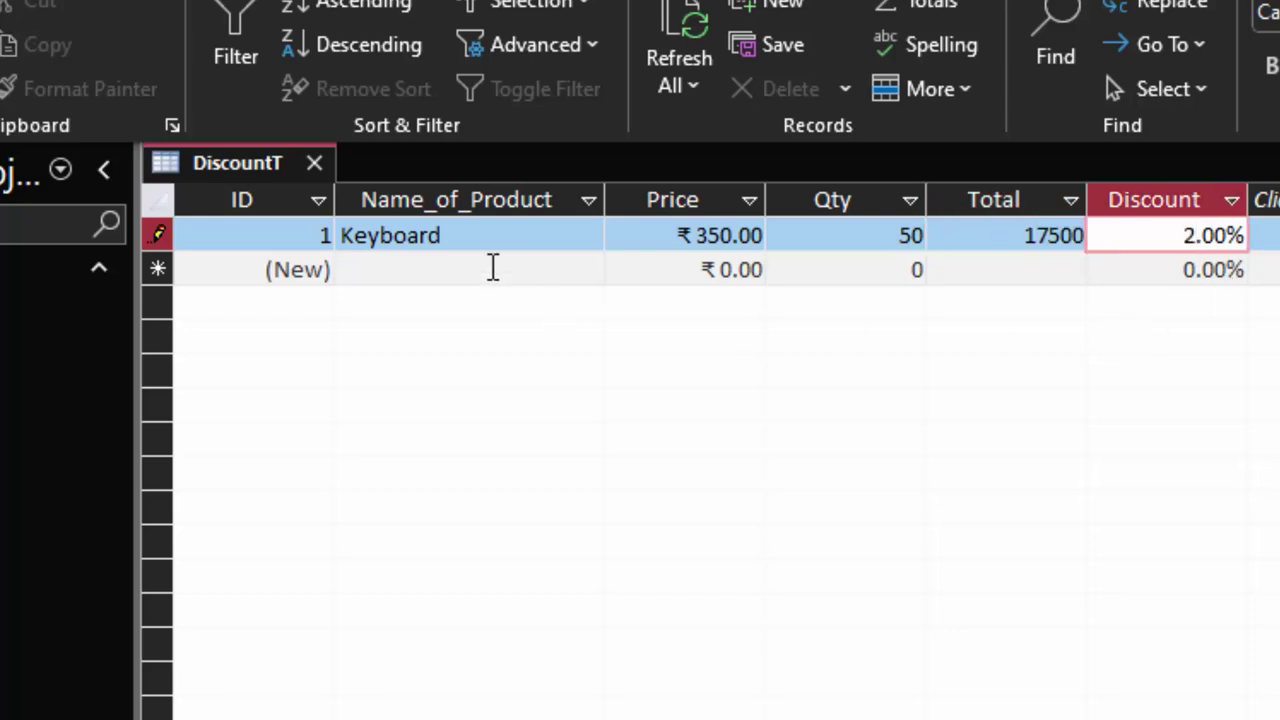
click(489, 268)
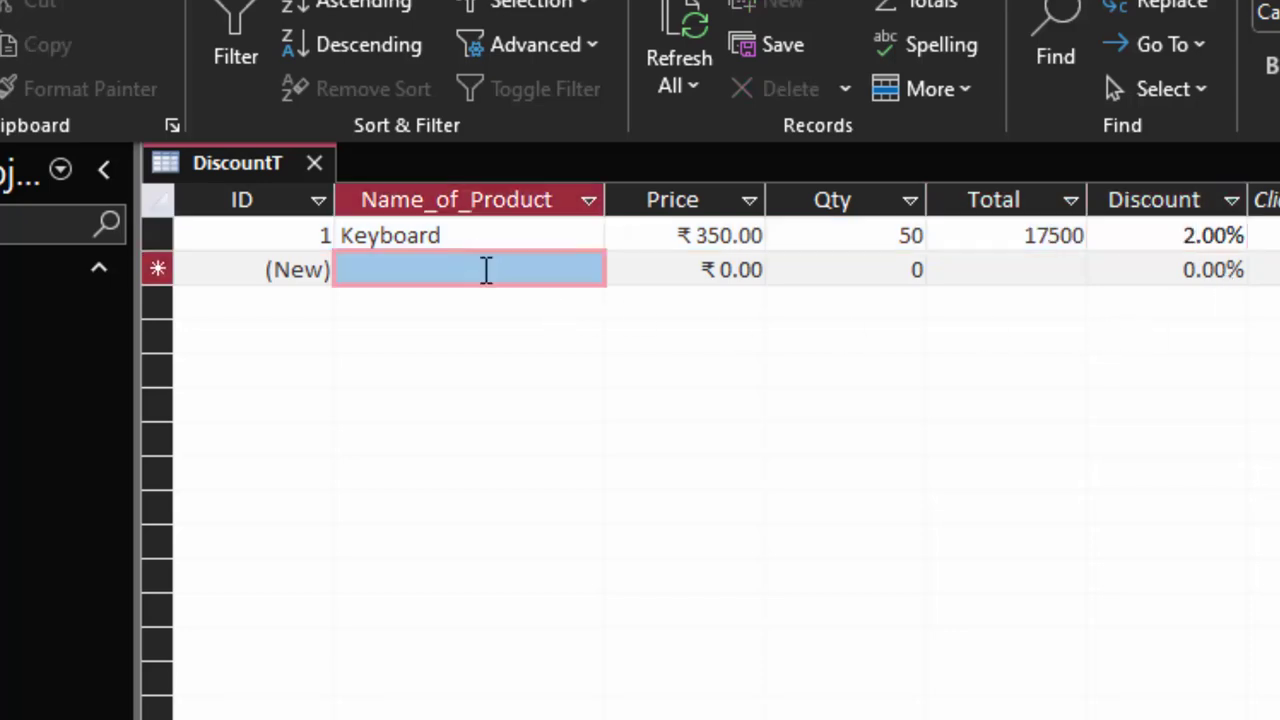
- Enter a Led monitor record: price 8000, quantity 4, discount 2.5%
click(421, 277)
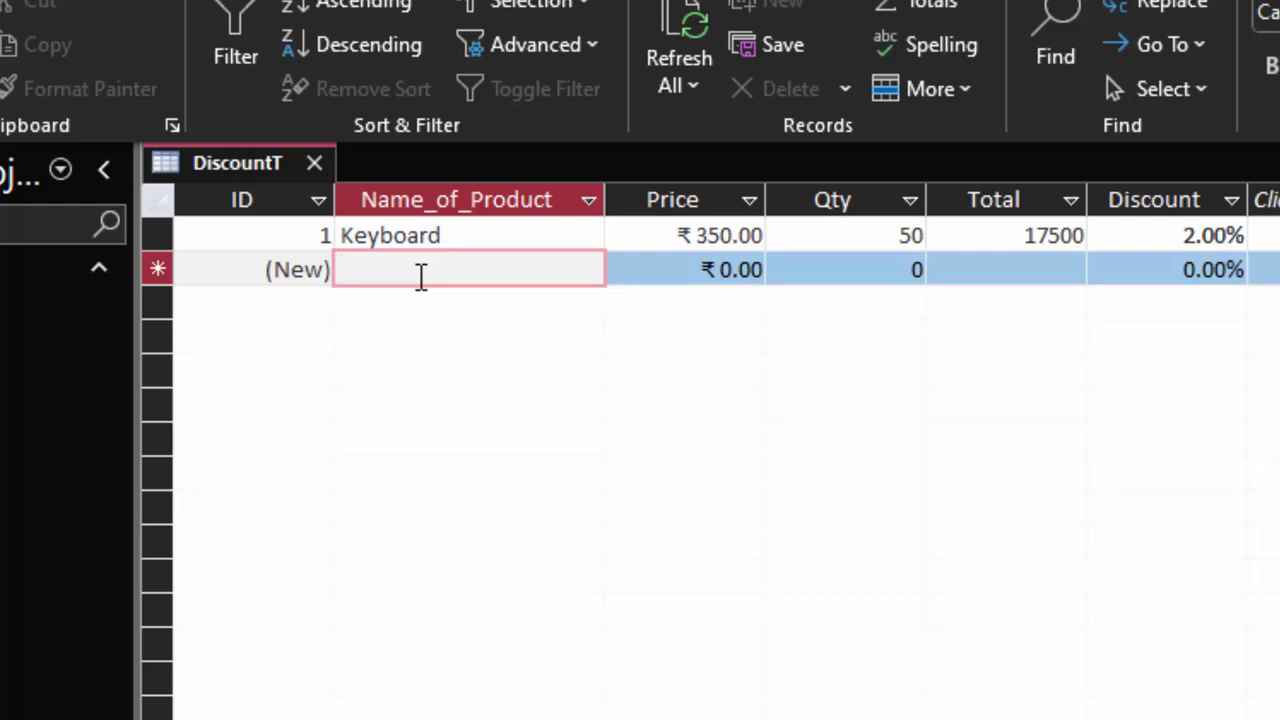
text(Led )
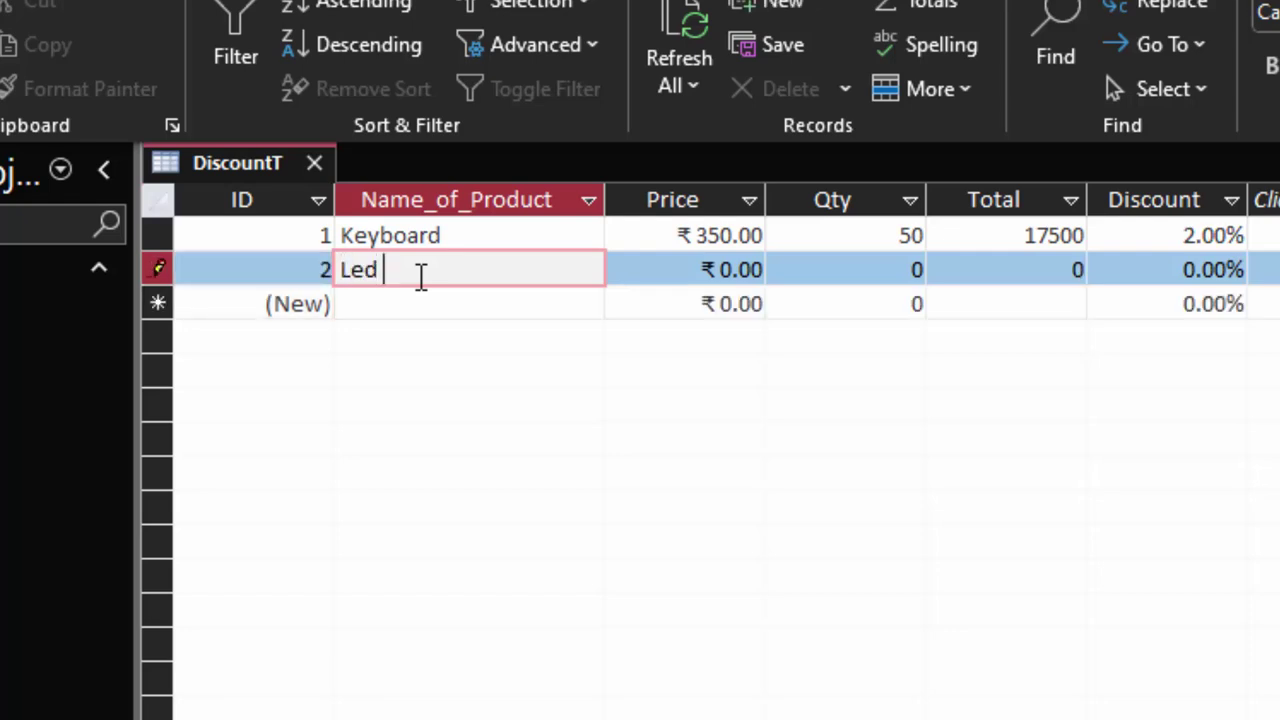
text(monitor)
key(Tab)
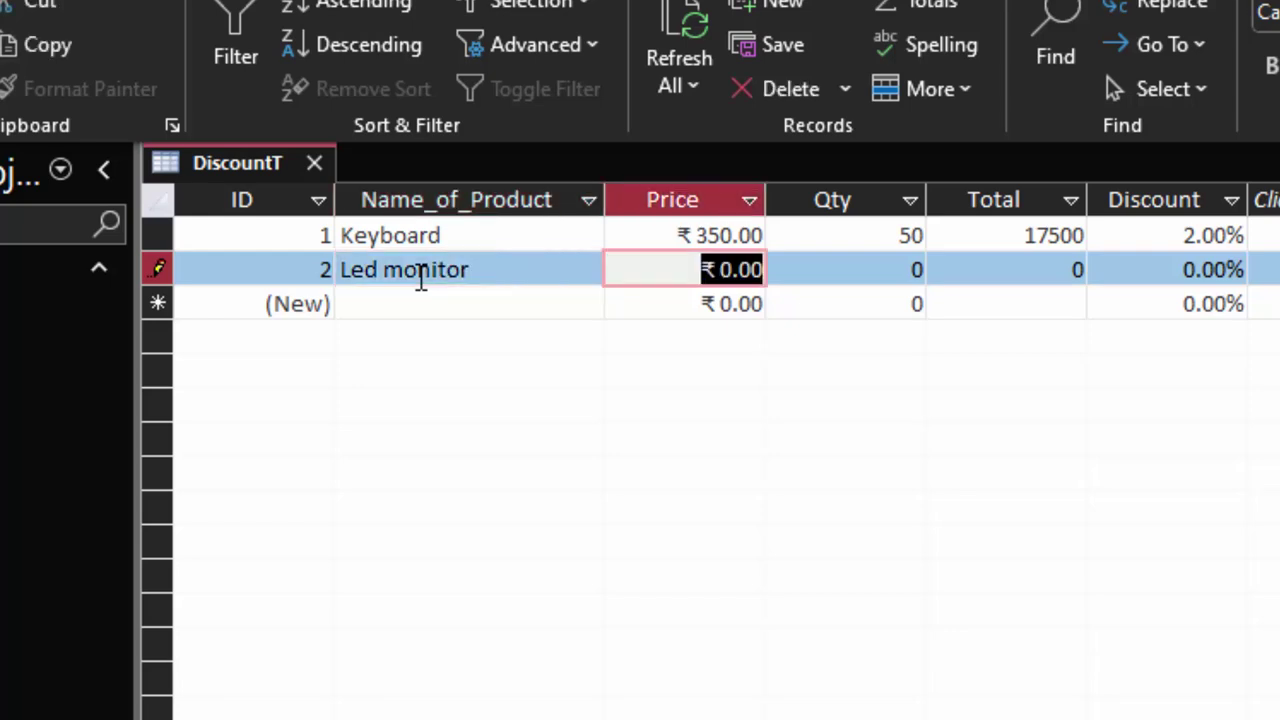
text(8)
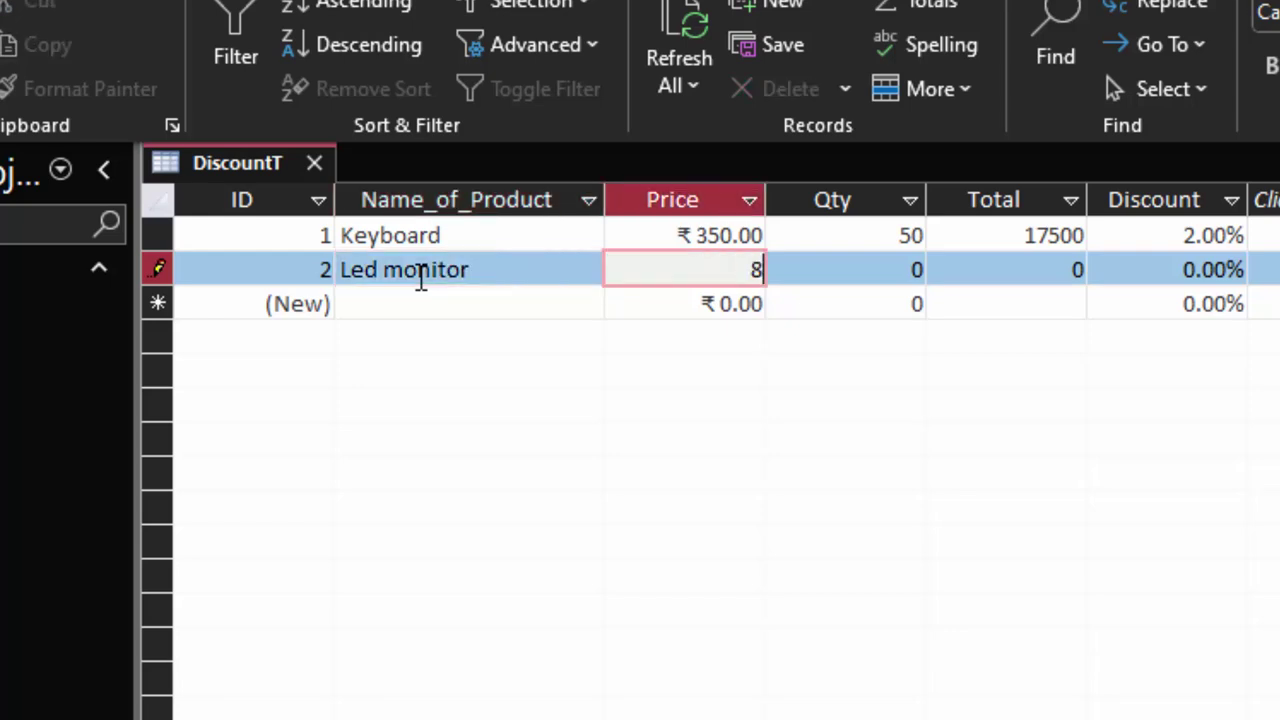
text(000)
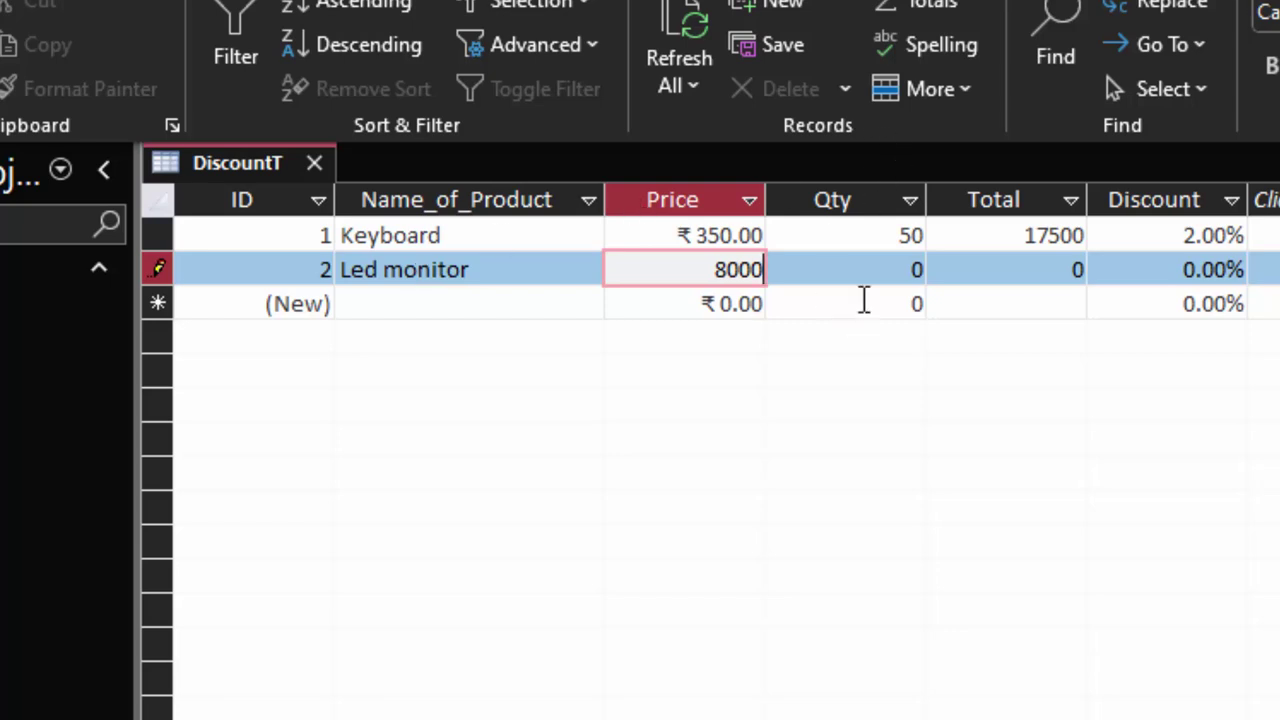
key(Tab)
text(4)
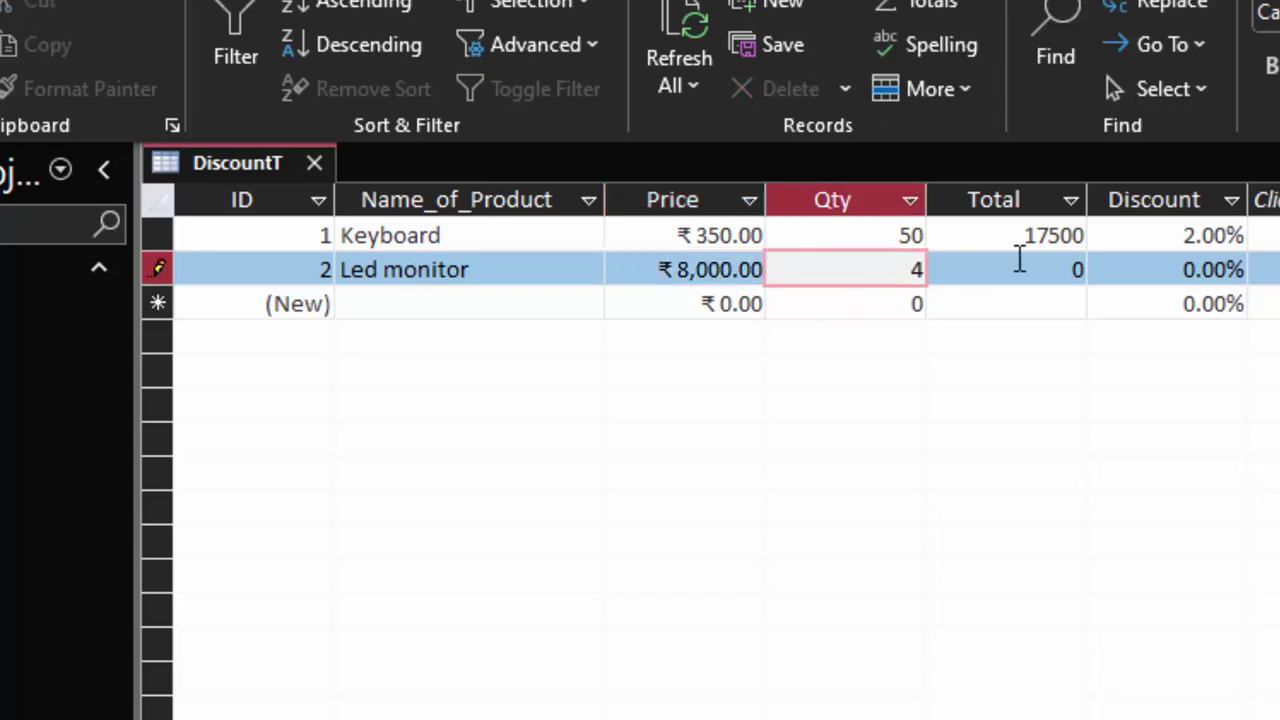
key(Tab)
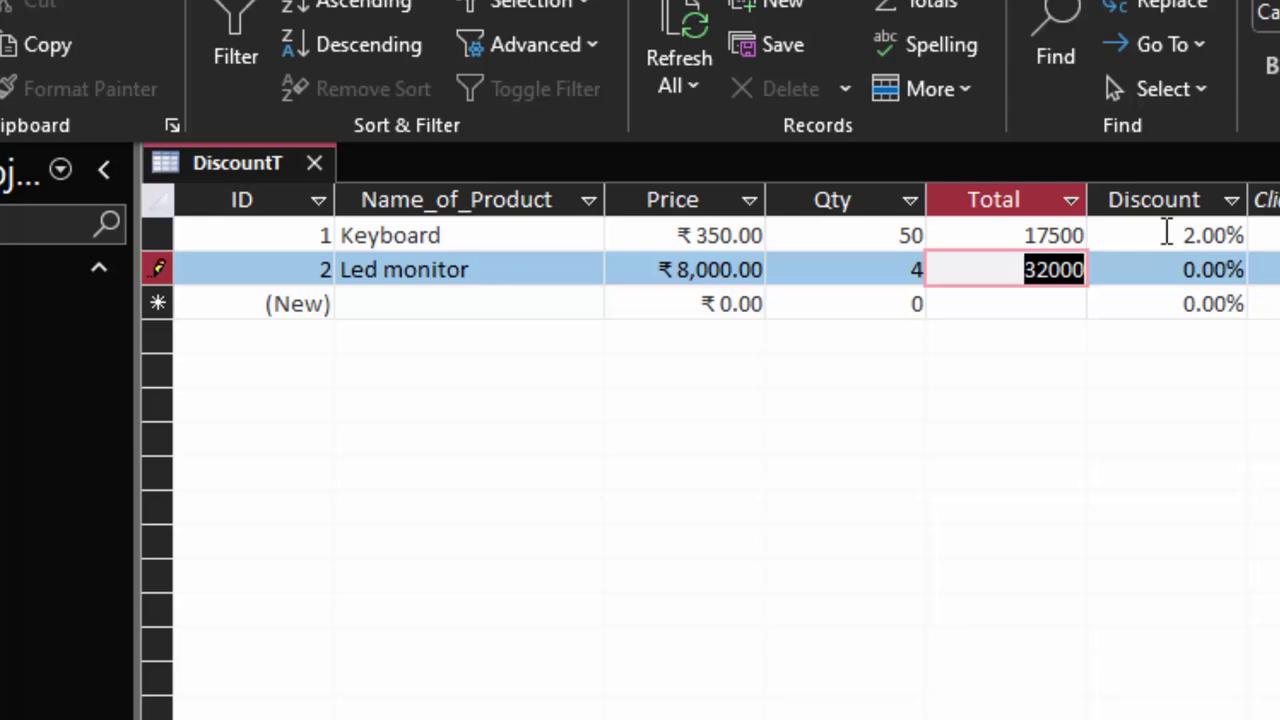
click(1199, 270)
text(2)
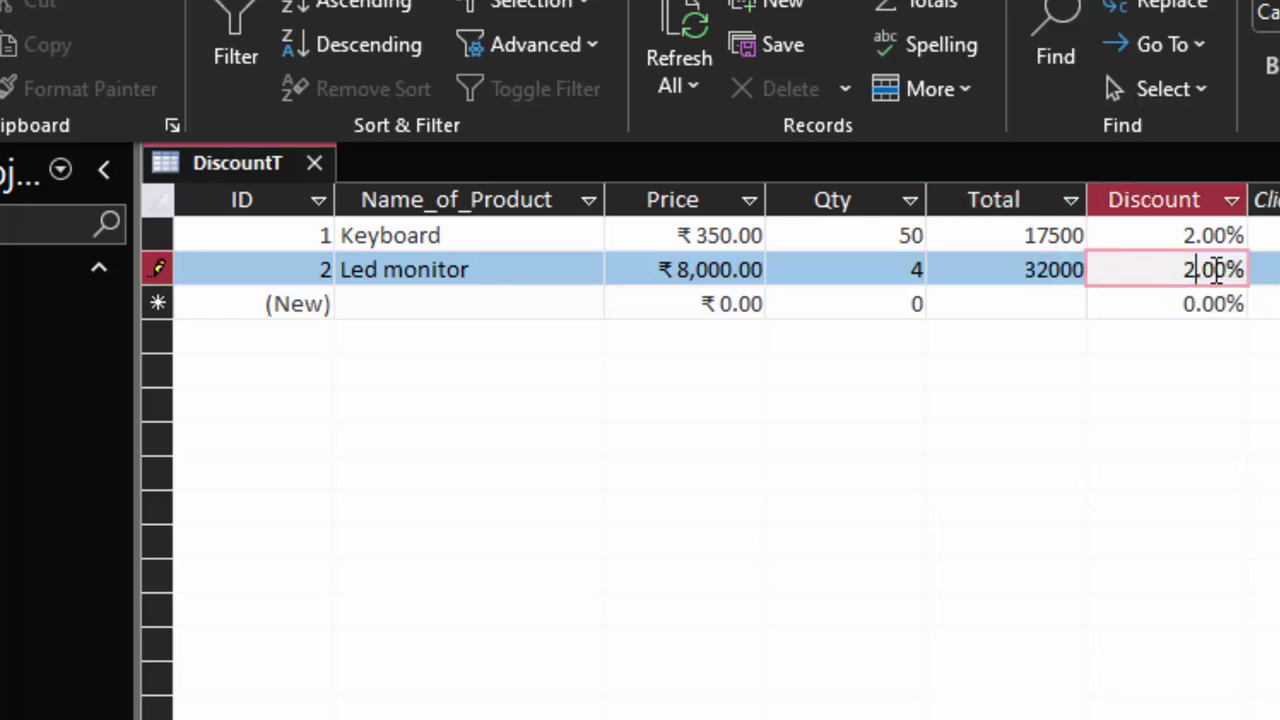
key(BackSpace)
key(BackSpace)
text(50)
click(392, 296)
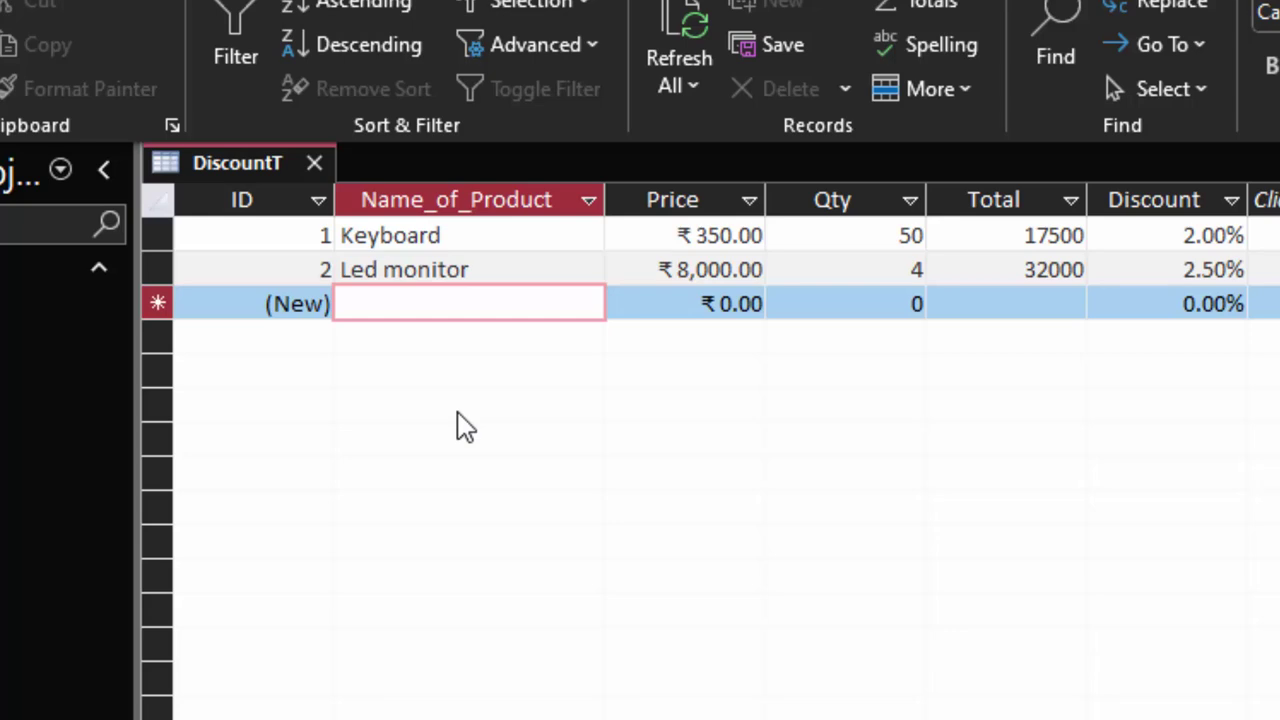
- Add a Laptop record priced 80000 with quantity 3 and a 25.00% discount
text(L)
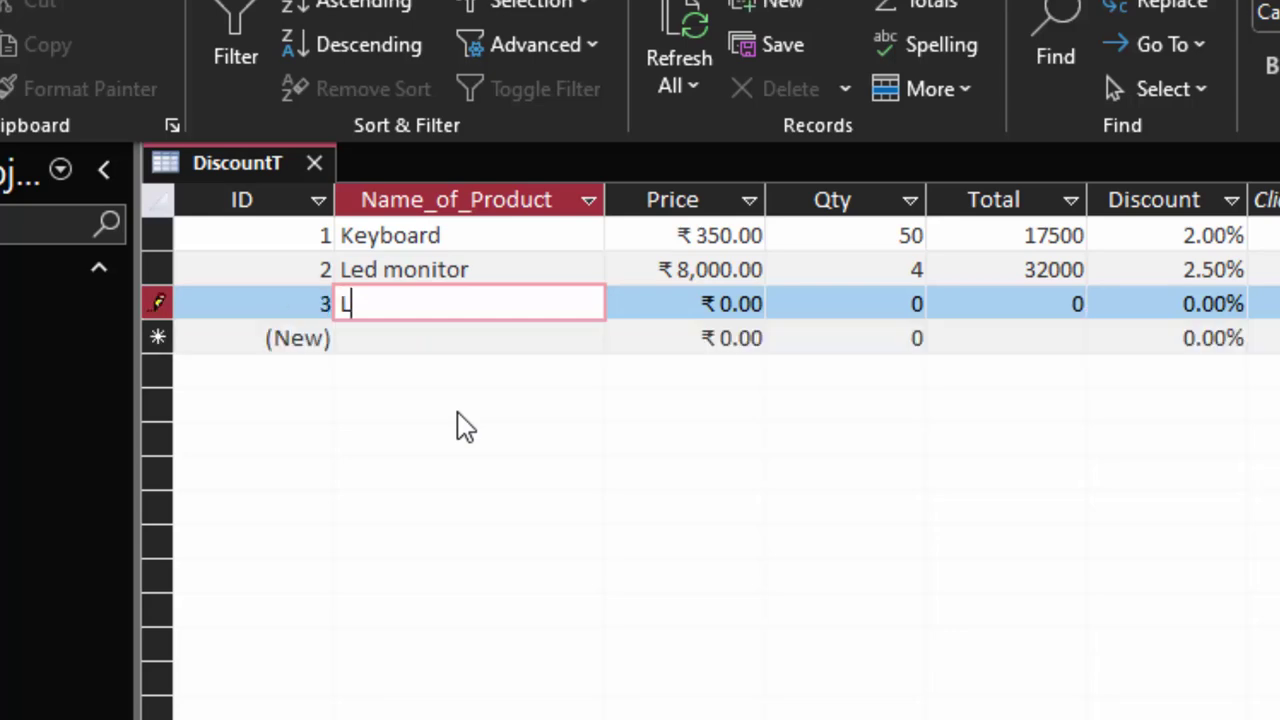
text(aptop)
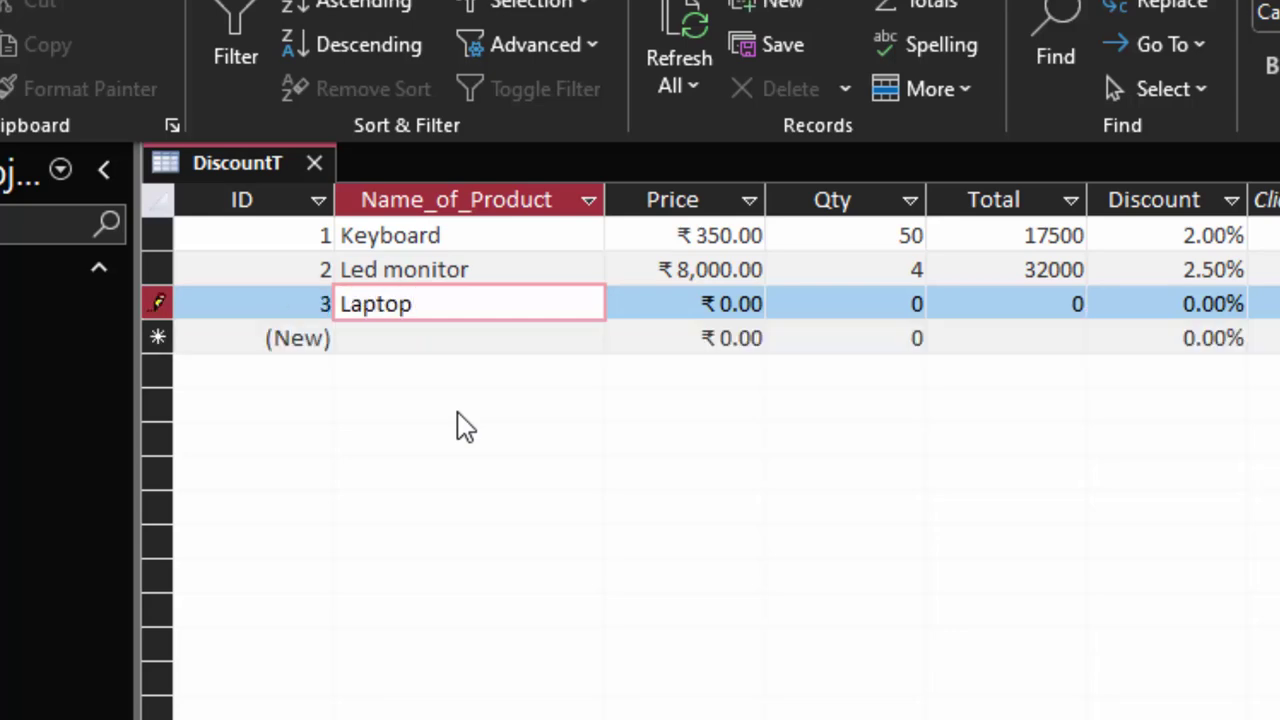
key(Tab)
text(8000)
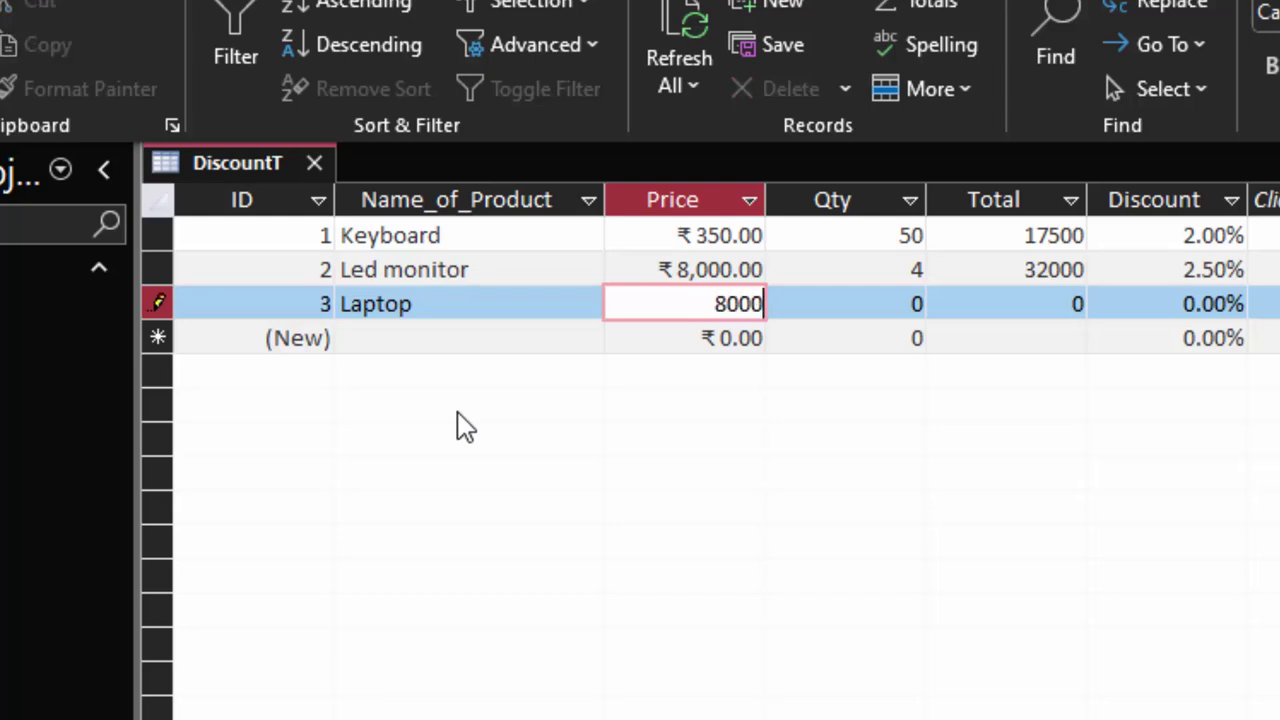
text(0)
key(Tab)
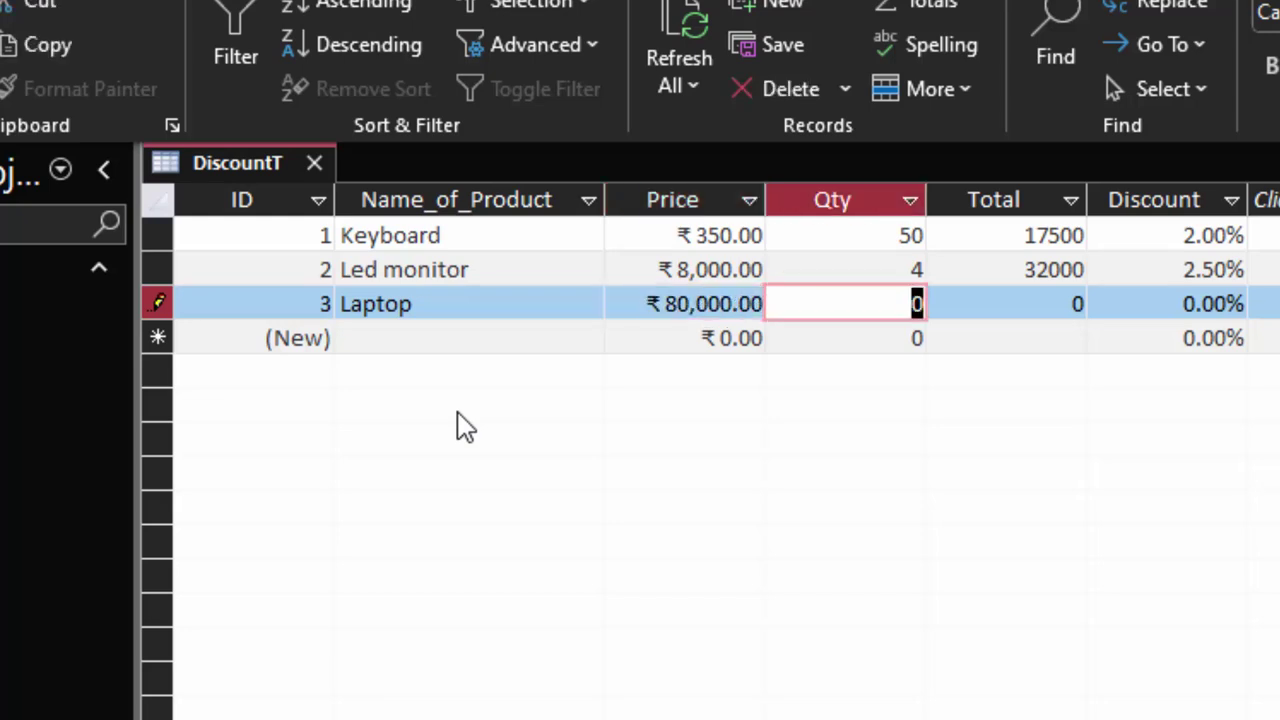
text(3)
key(Tab)
key(Tab)
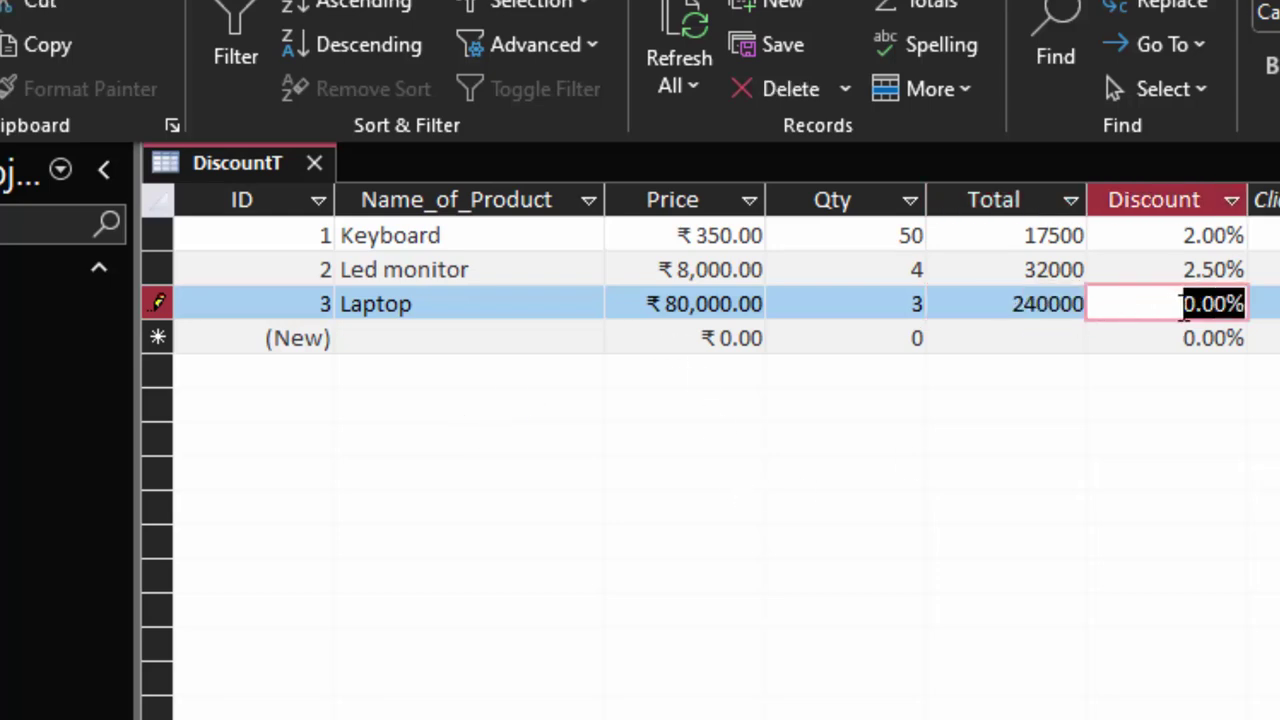
click(1196, 315)
text(25)
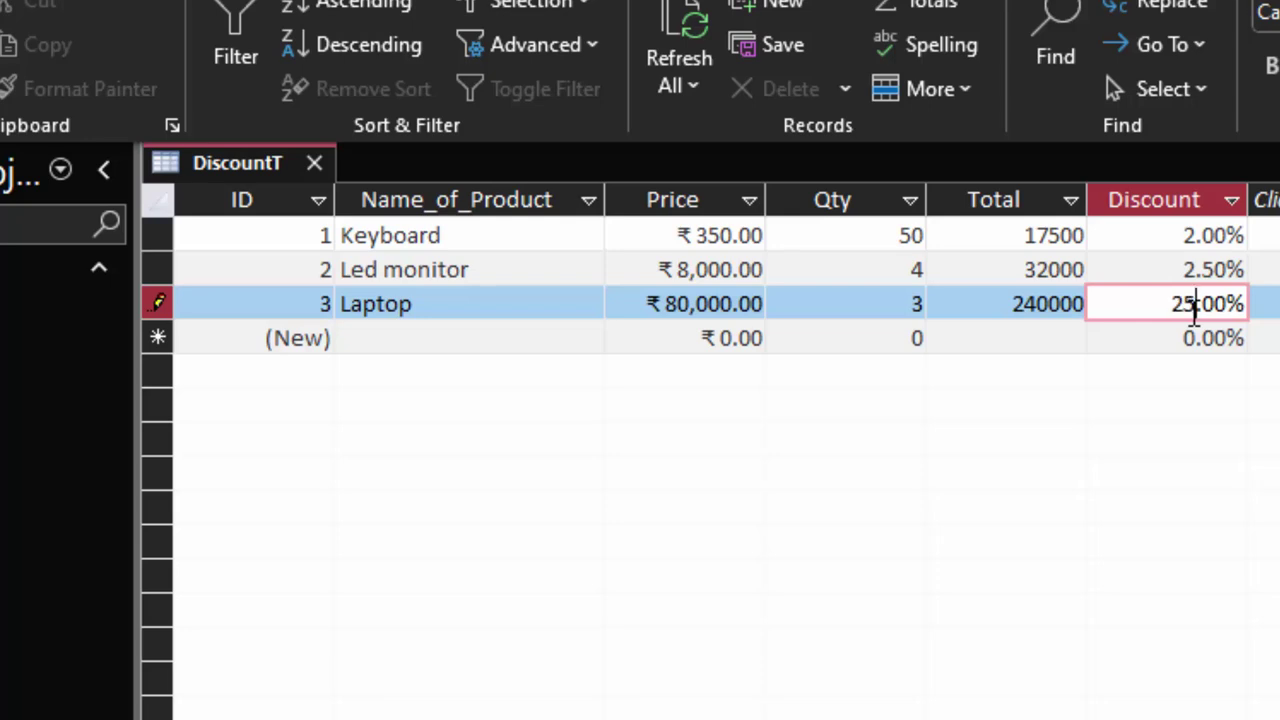
click(502, 339)
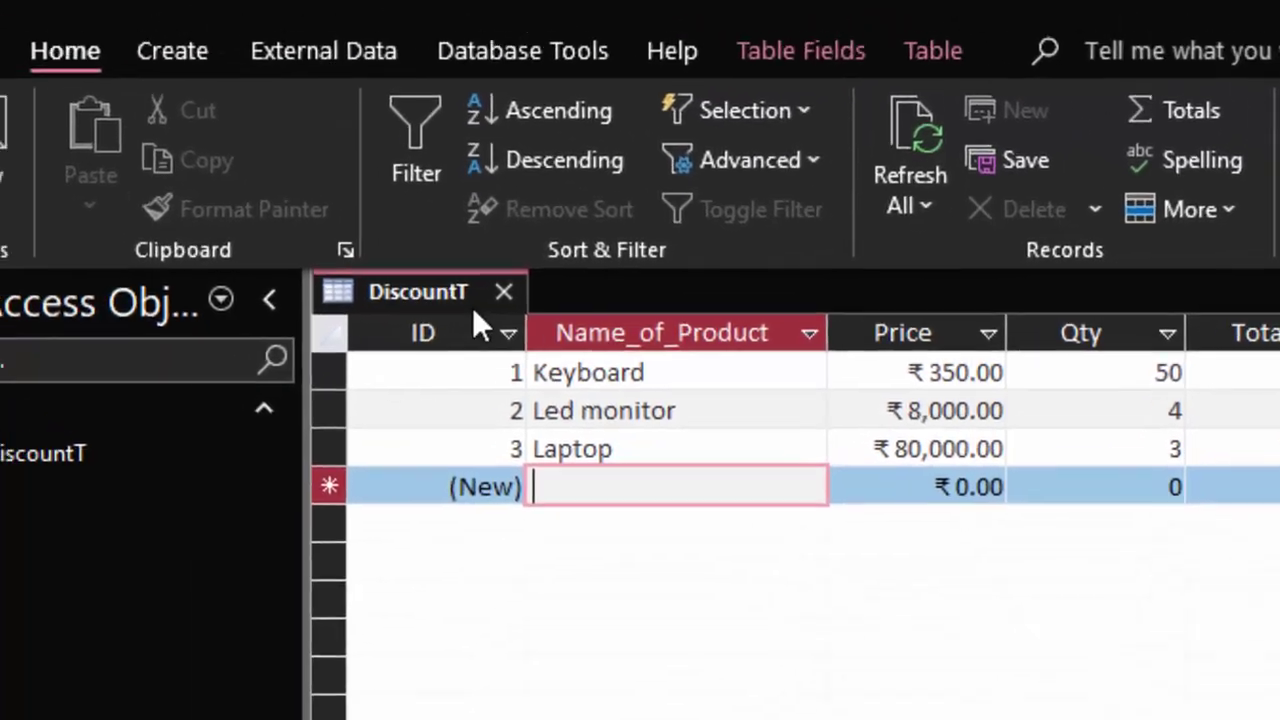
- Close DiscountT and start a new Query Design with the DiscountT table added
click(650, 391)
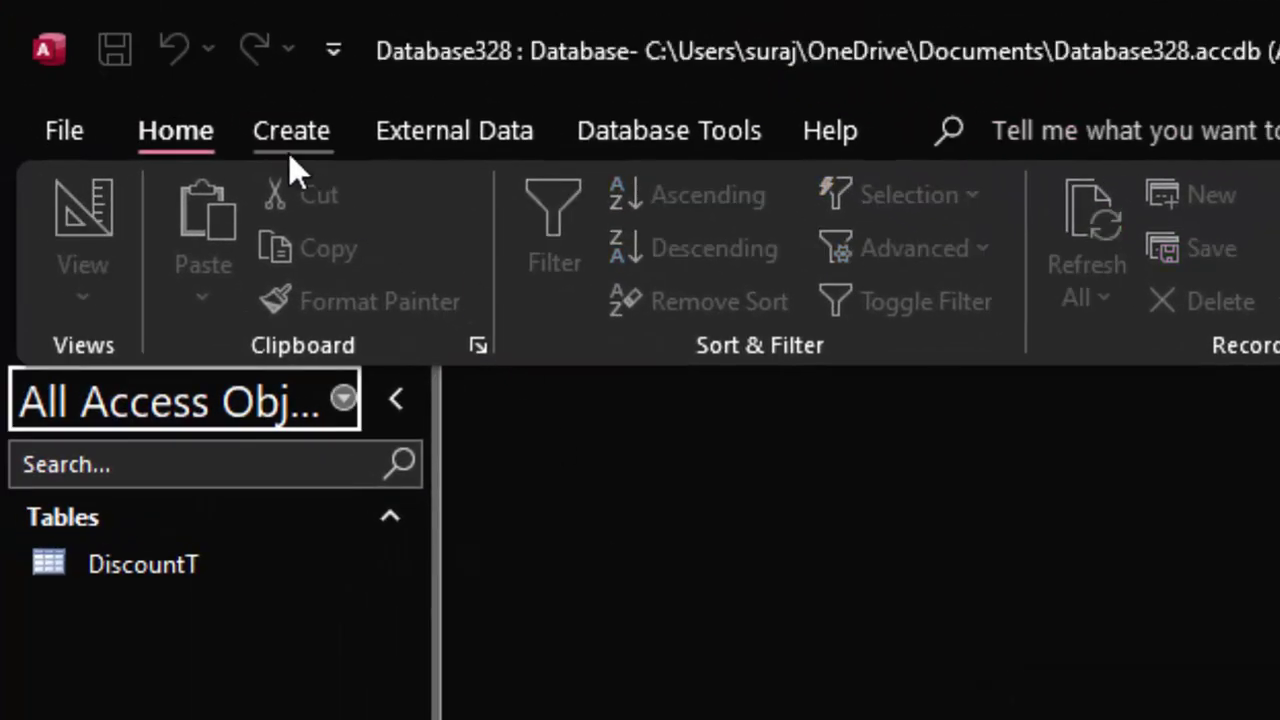
click(290, 131)
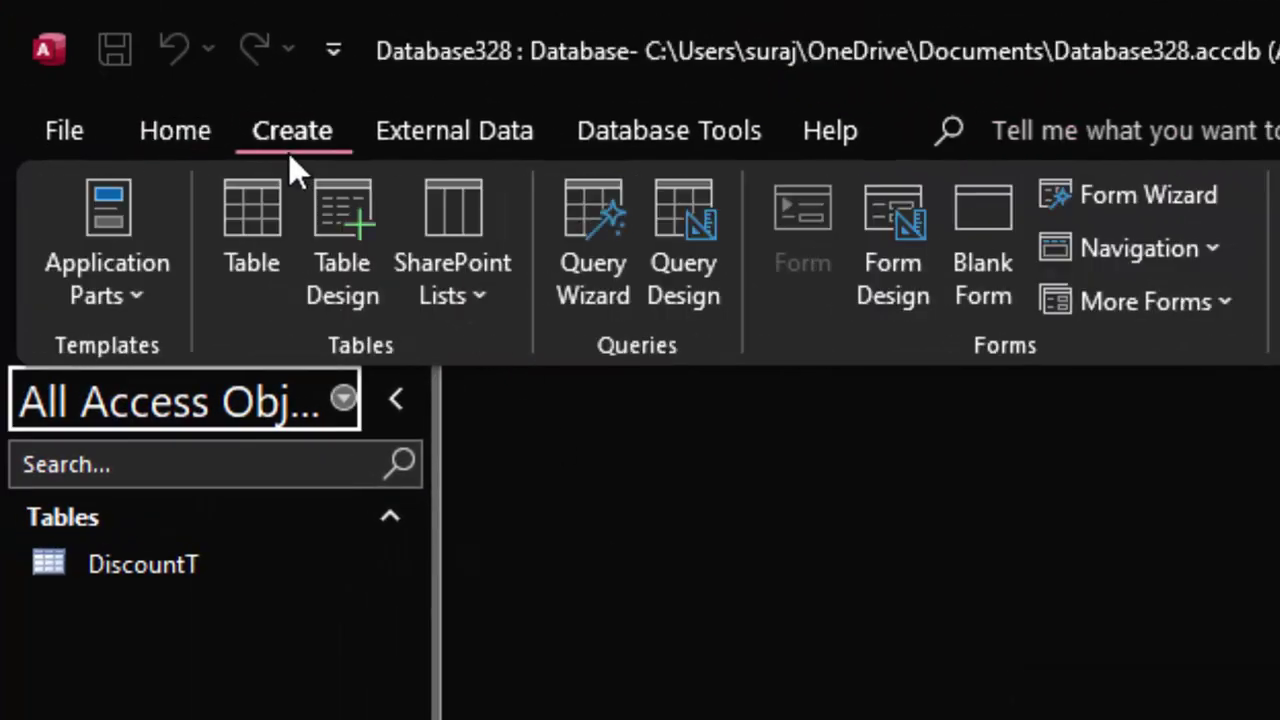
click(650, 205)
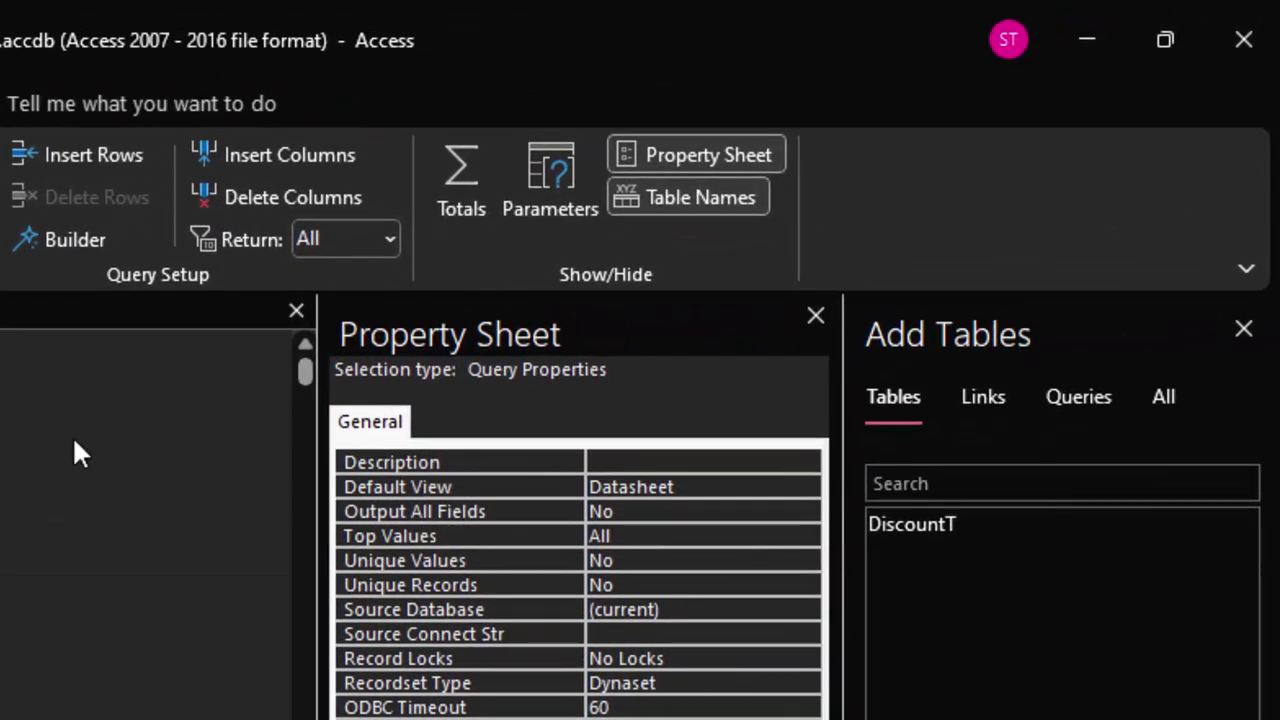
drag(959, 522, 903, 532)
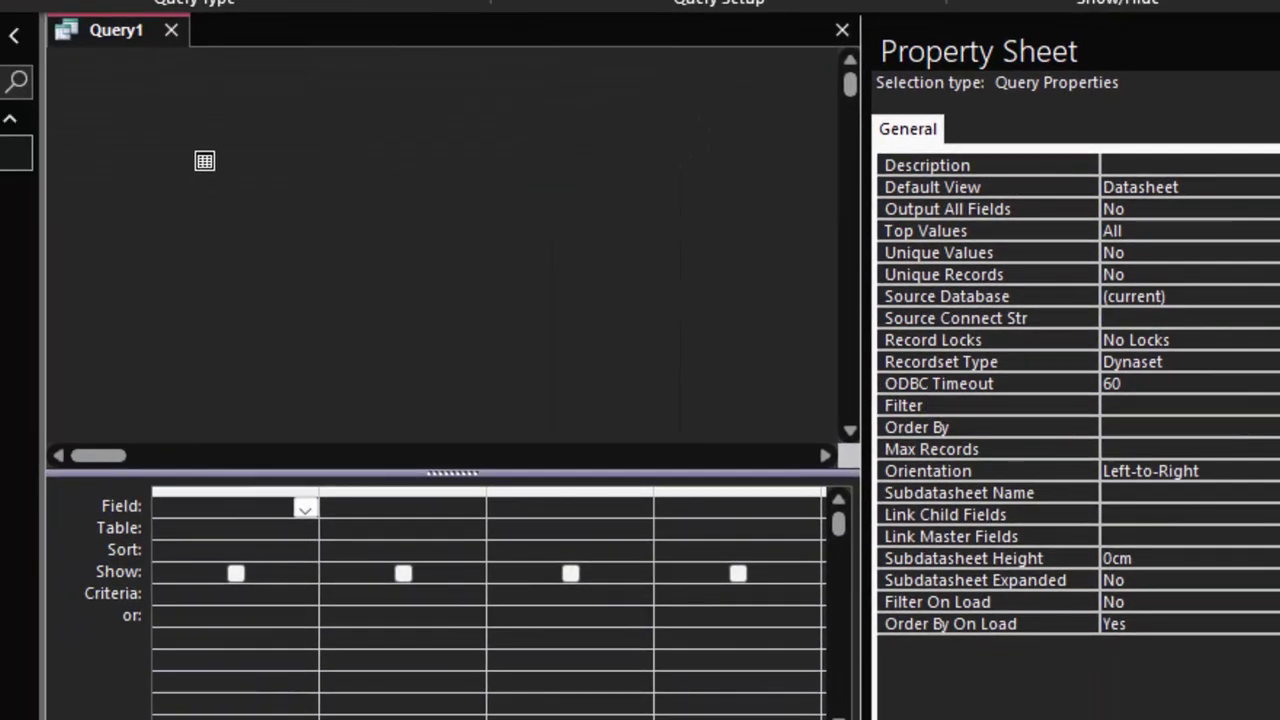
drag(1015, 463, 228, 190)
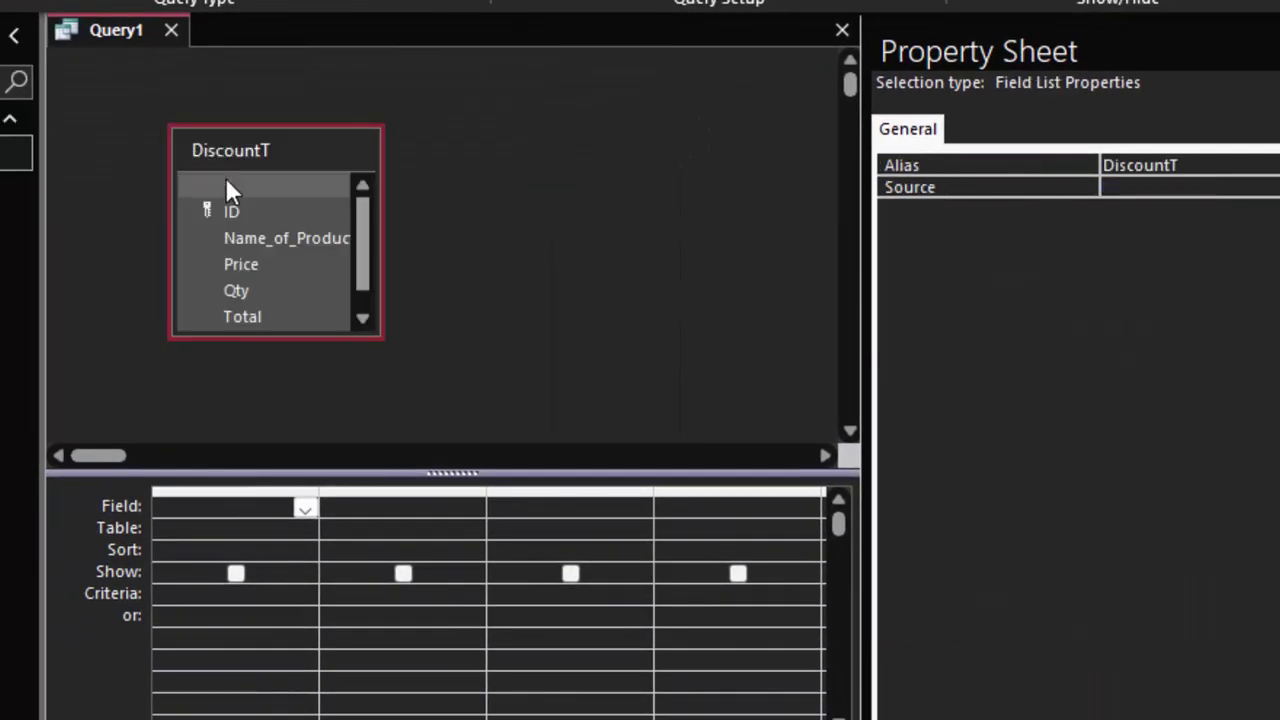
- Add Name_of_Product, Price, Qty, Total and Discount to the query grid
double_click(247, 236)
double_click(249, 266)
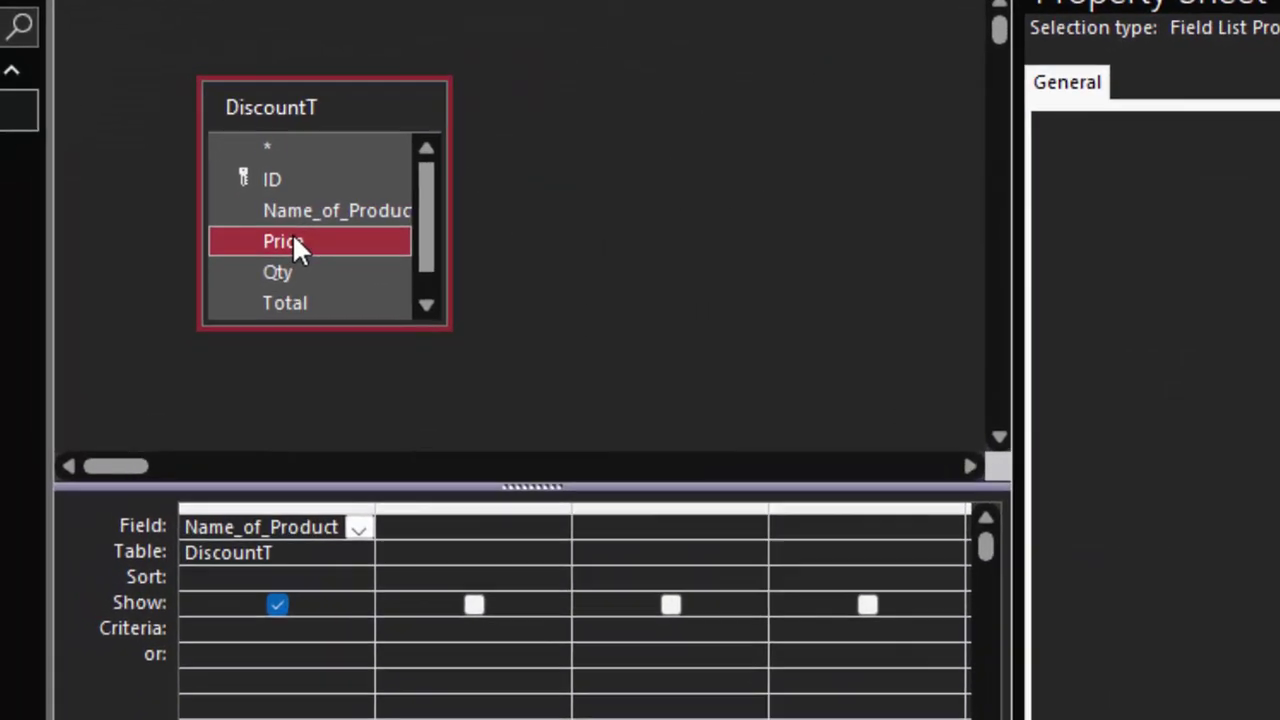
double_click(250, 291)
double_click(355, 290)
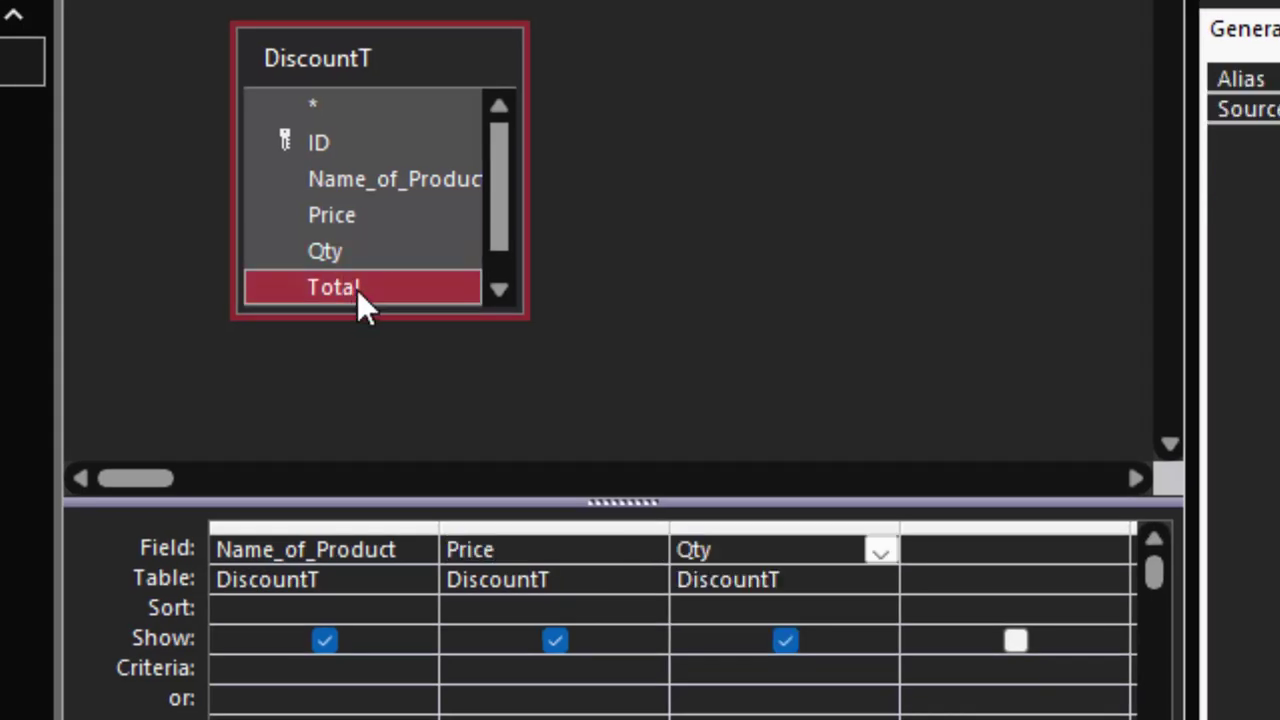
click(489, 290)
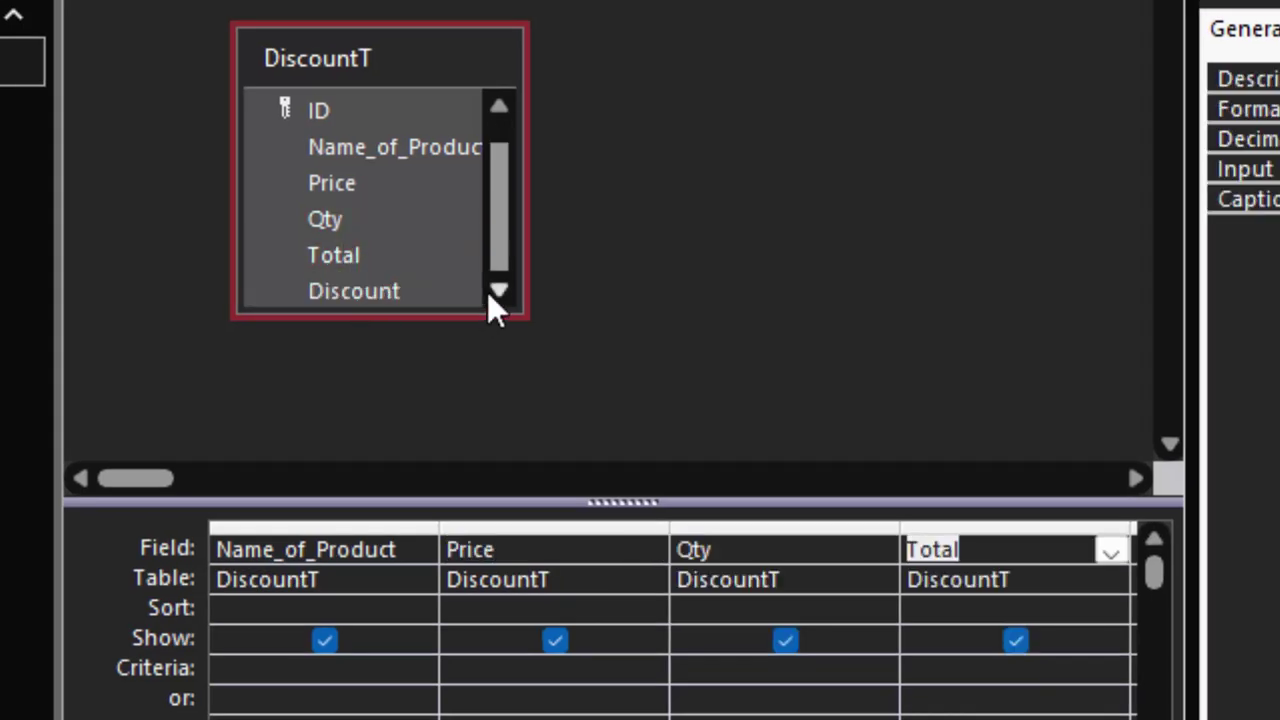
click(353, 292)
double_click(353, 292)
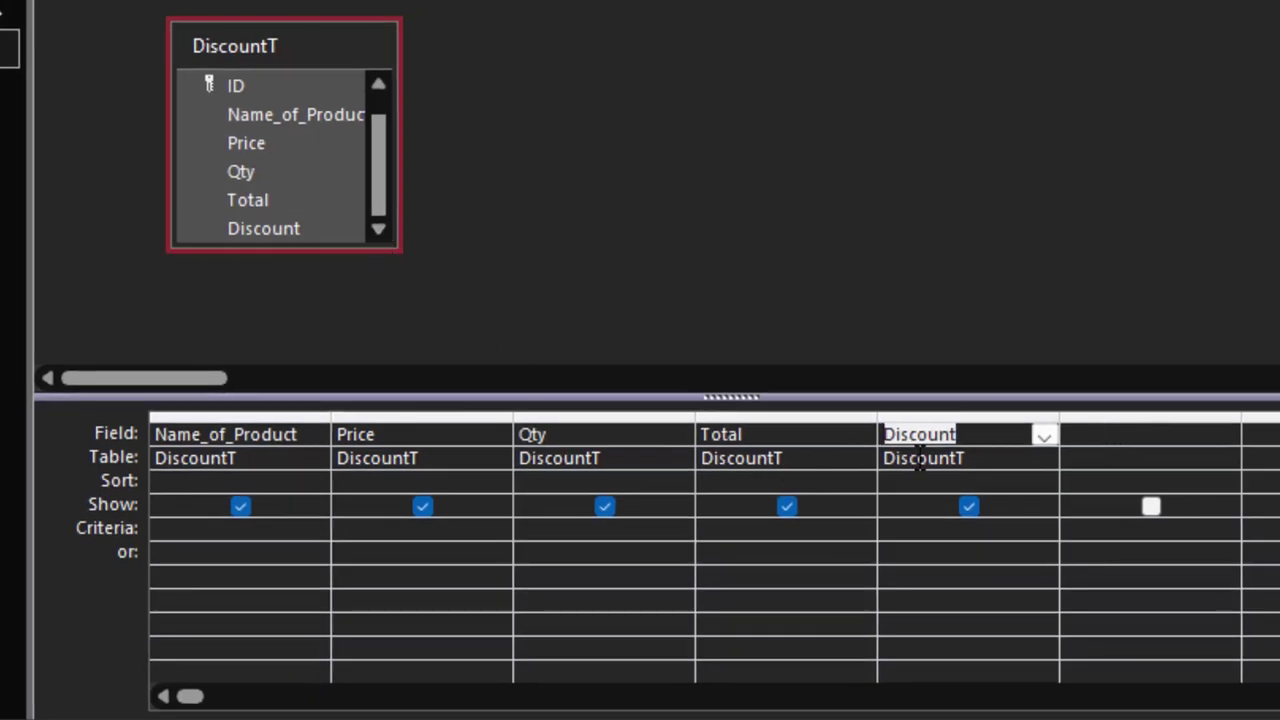
- Enter Discountable_Amount:[Total]*[Discount] in the next empty column through the Zoom box
click(1104, 426)
right_click(1104, 426)
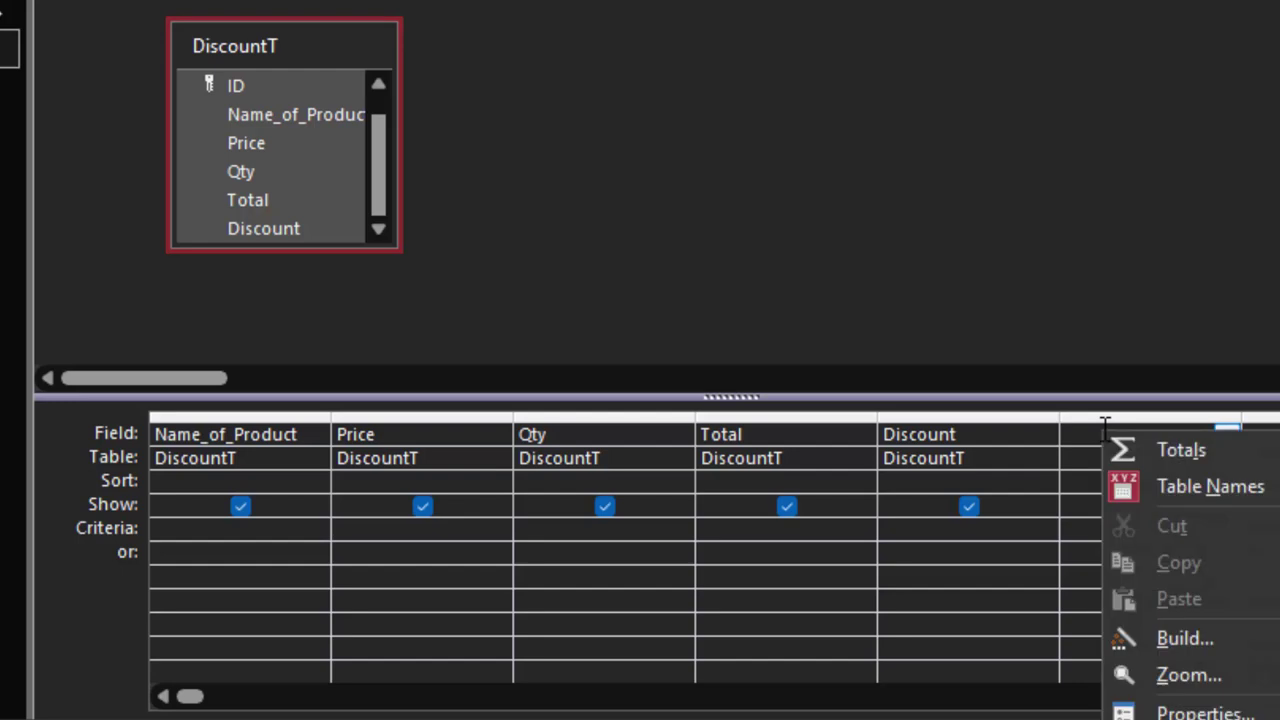
click(1200, 676)
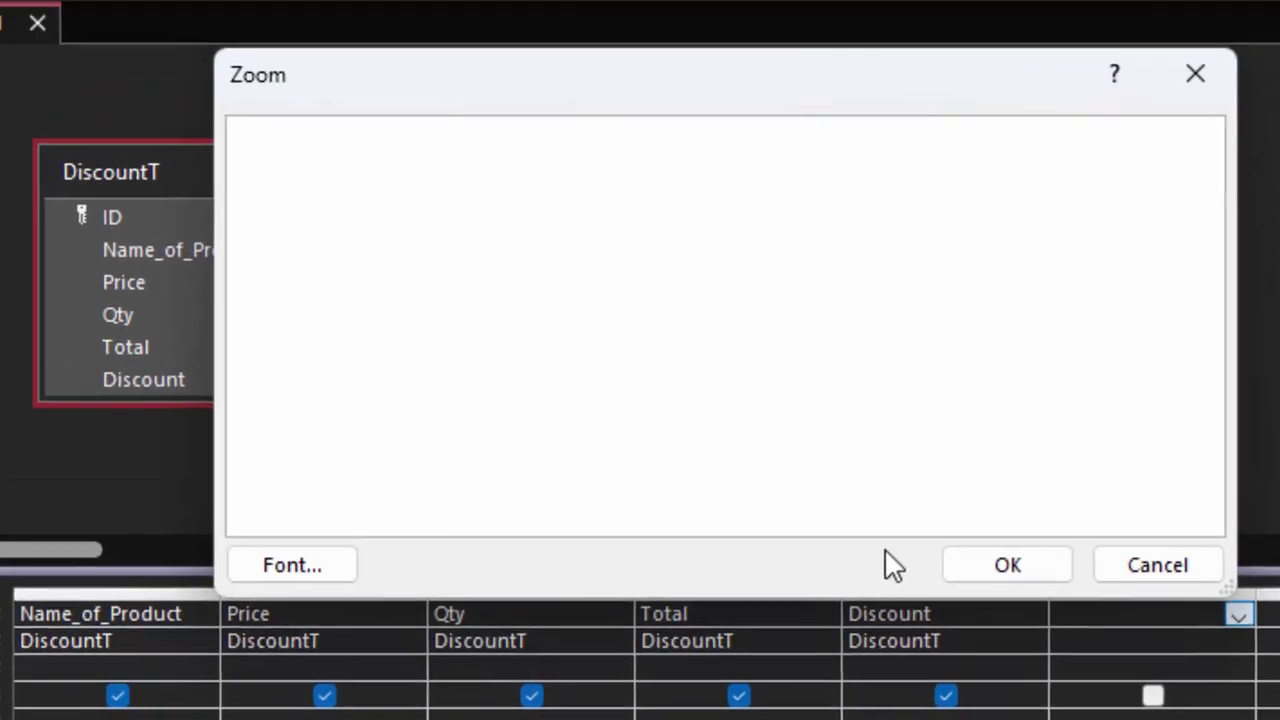
text(Disc)
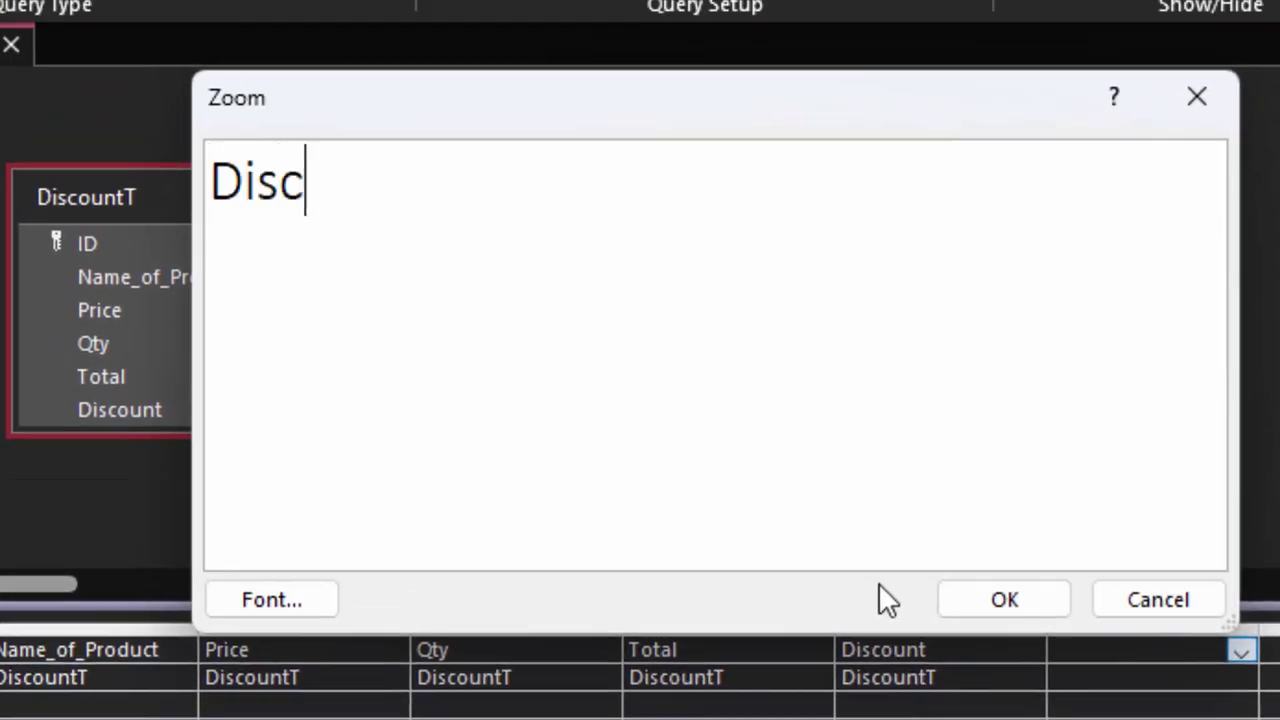
text(ountabl)
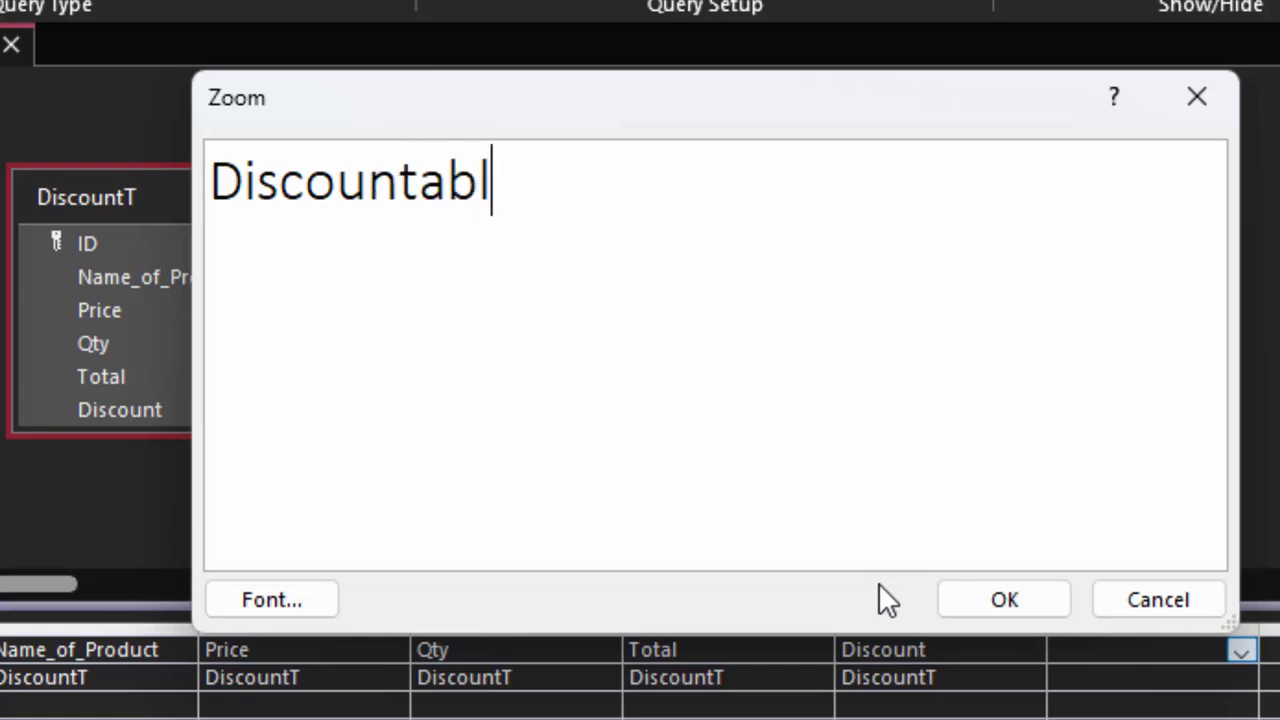
text(e_Am)
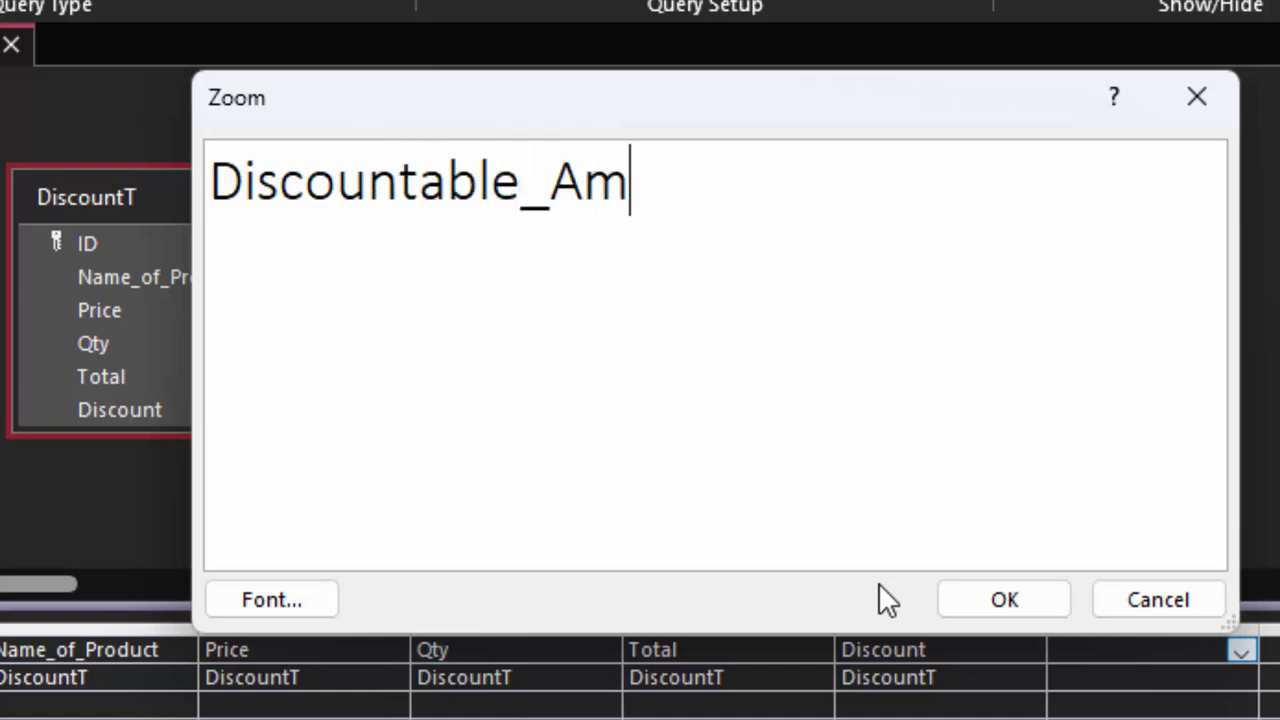
text(ounr)
key(BackSpace)
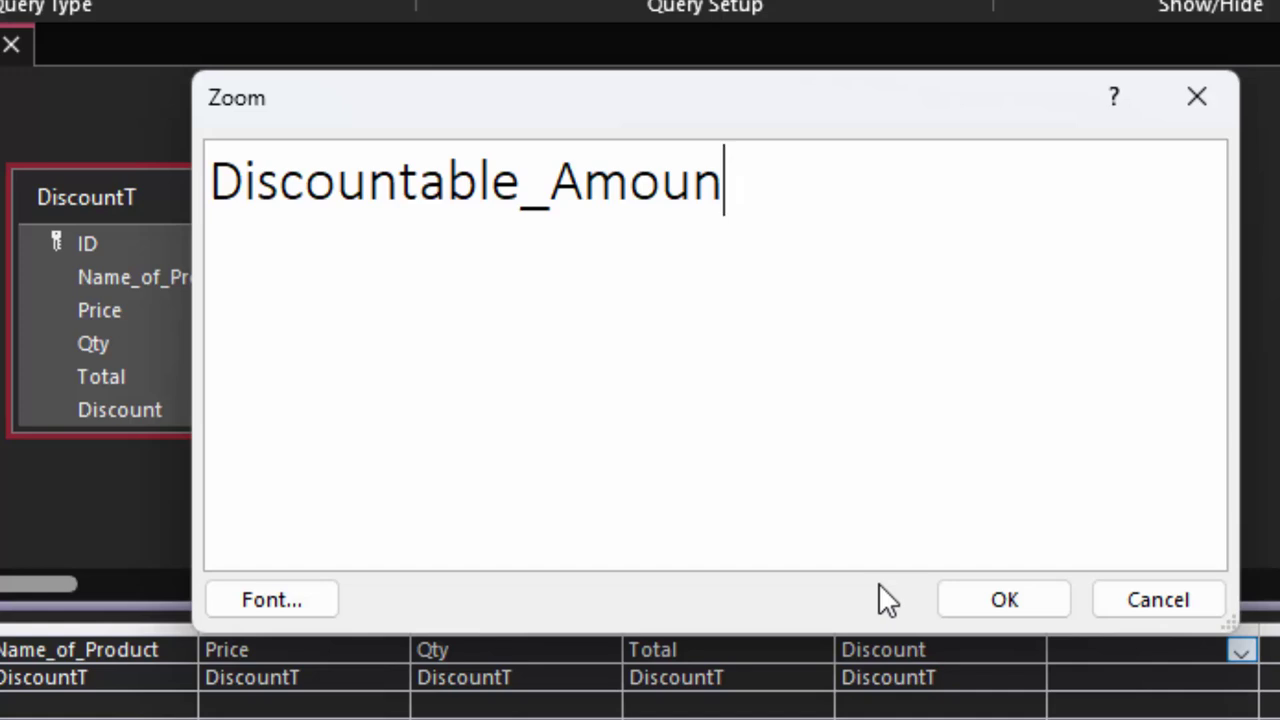
text(t:)
text([)
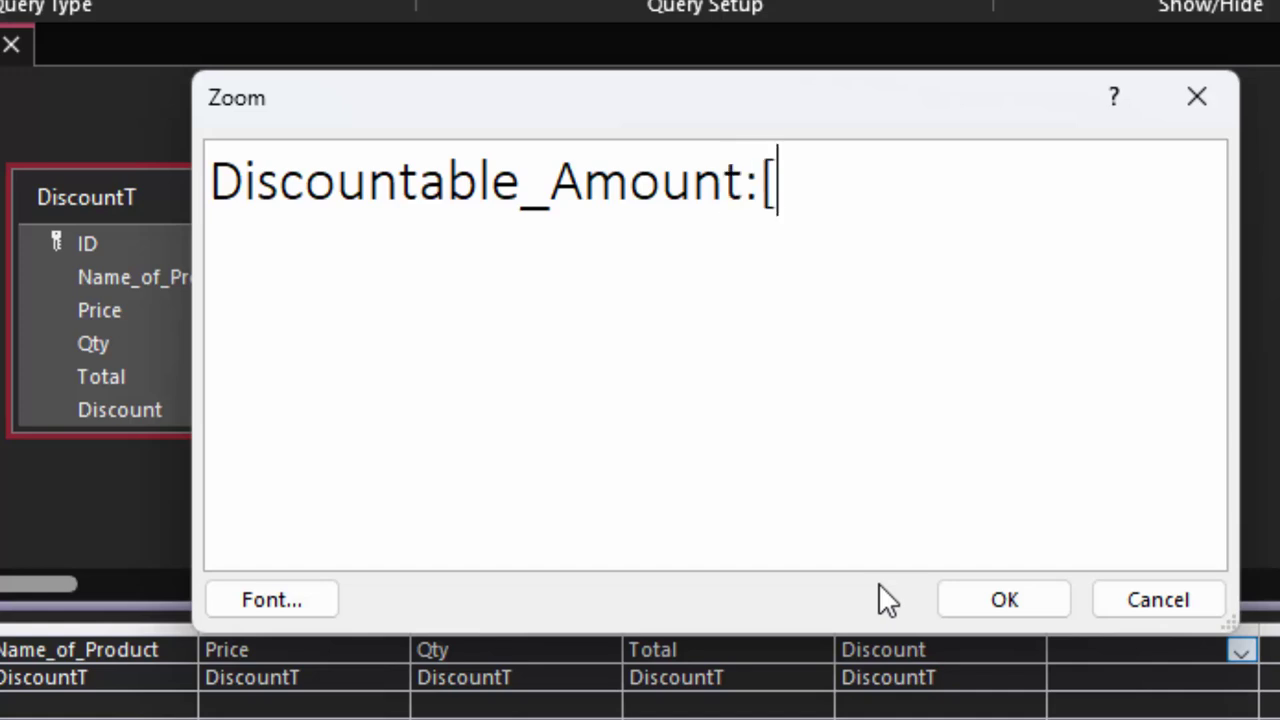
text(T)
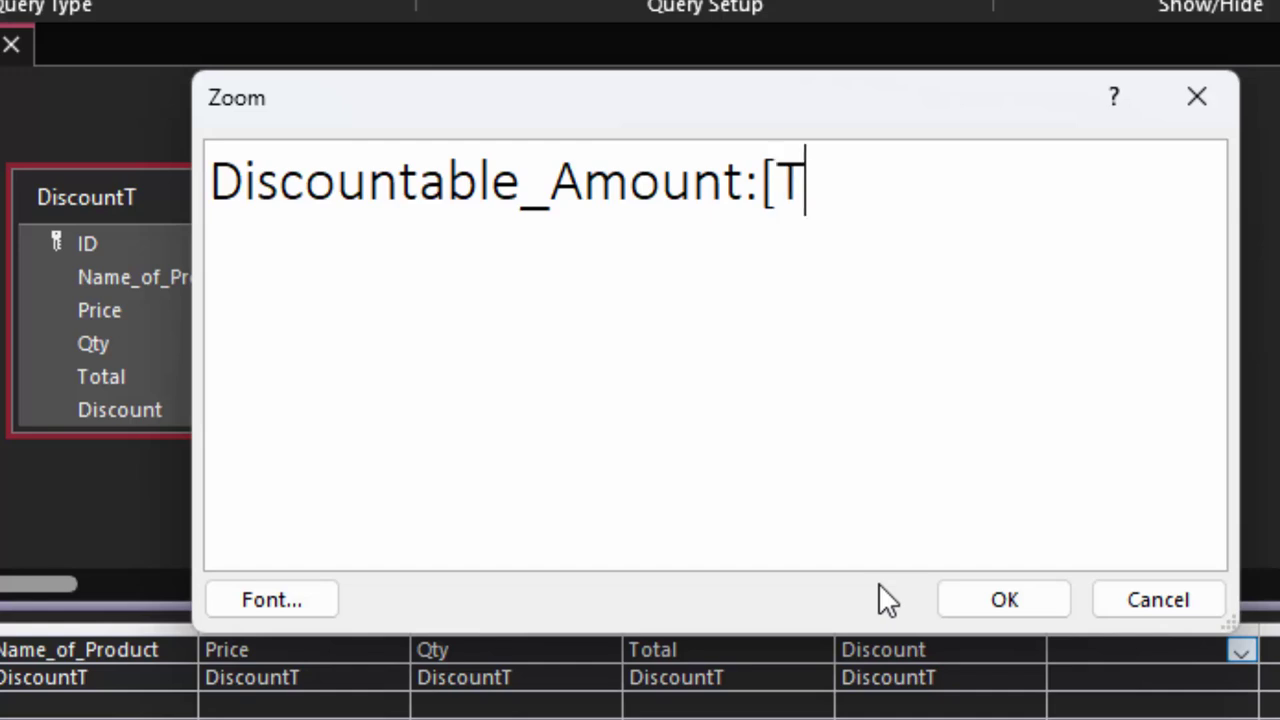
text(otal])
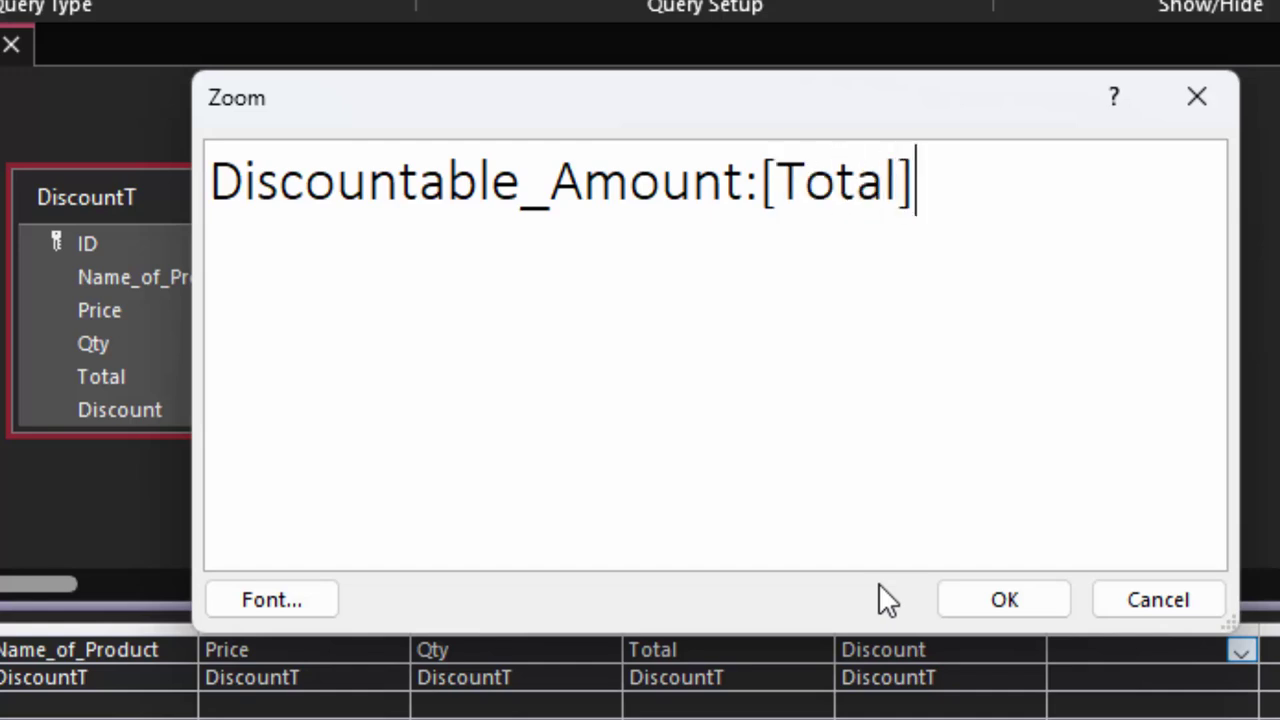
text(*)
text([D)
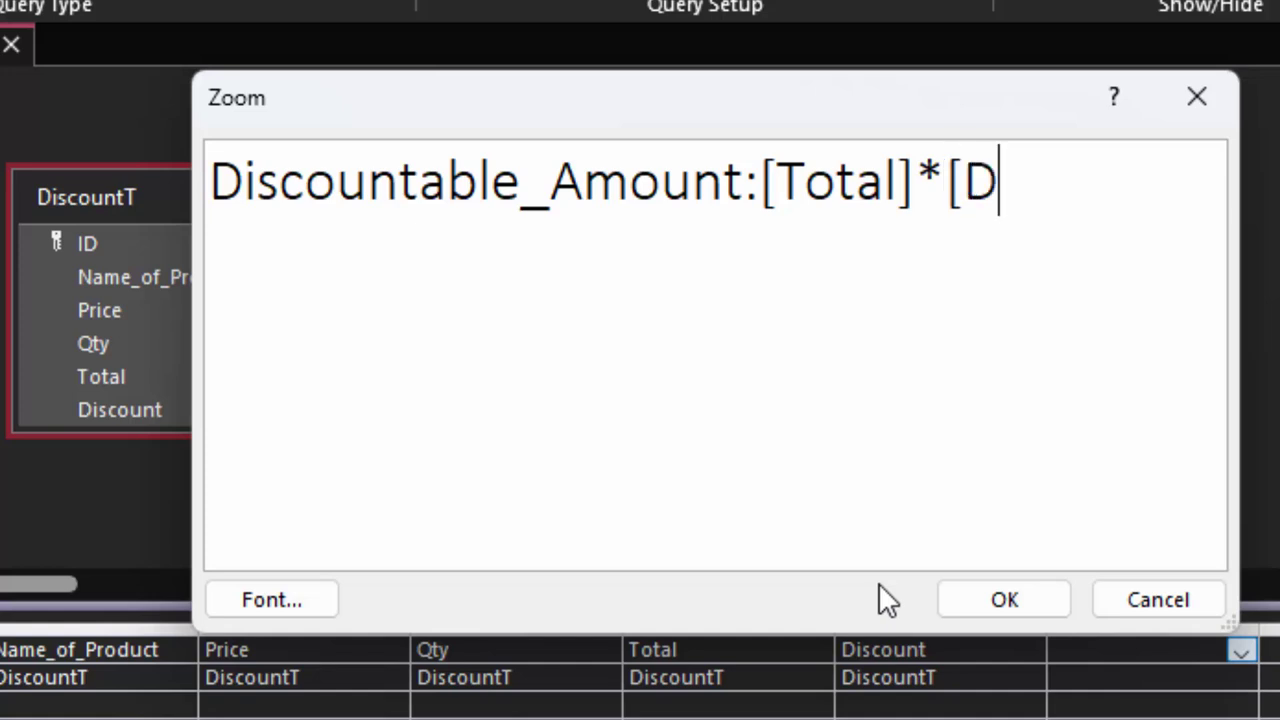
text(isco)
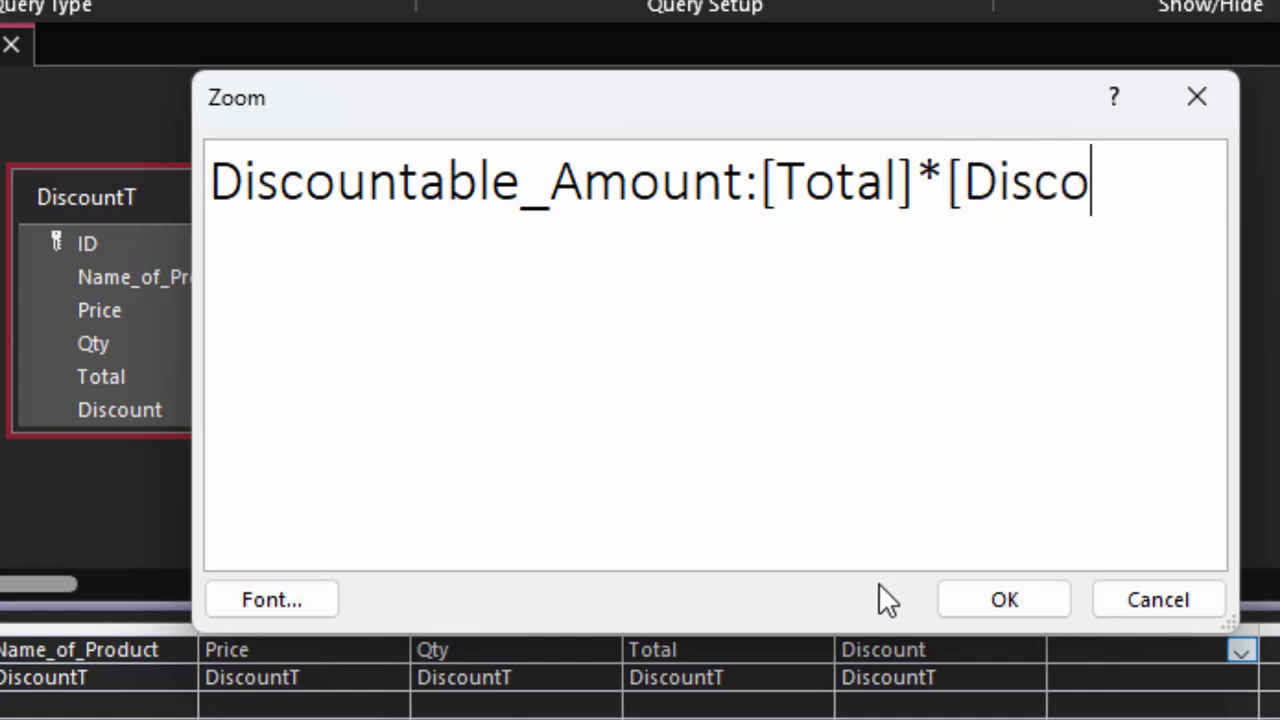
text(unt])
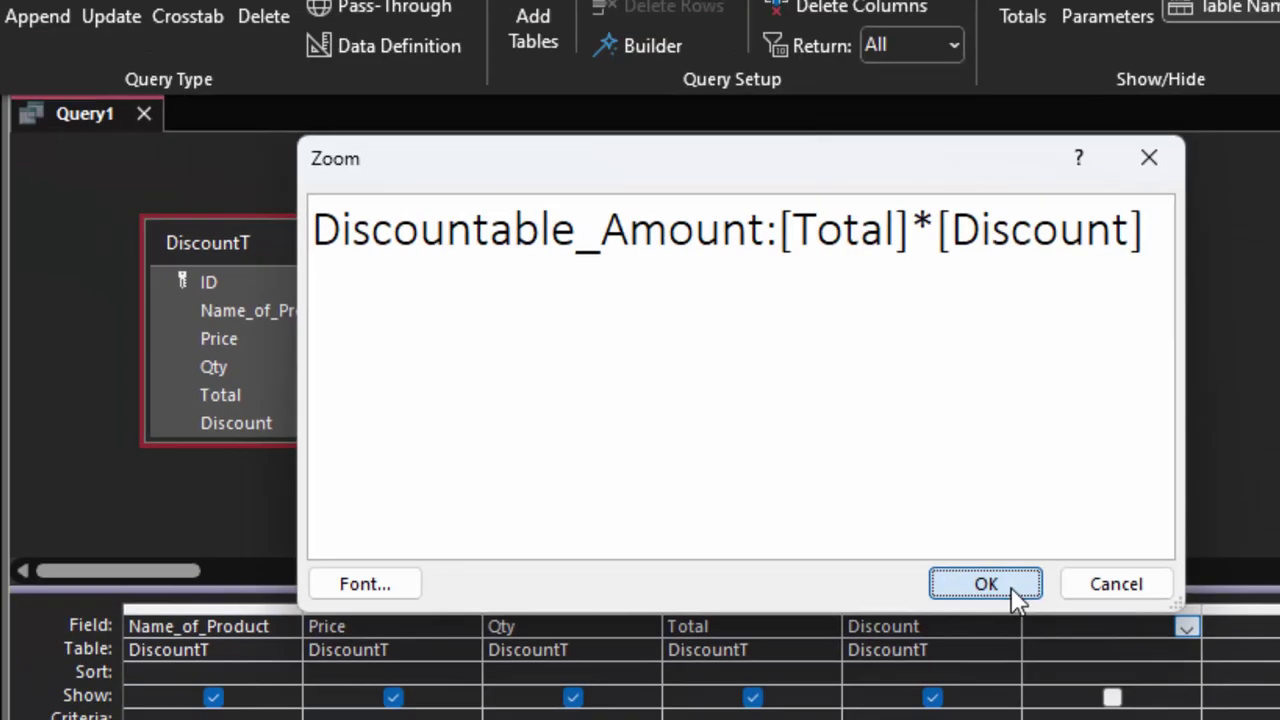
click(1017, 597)
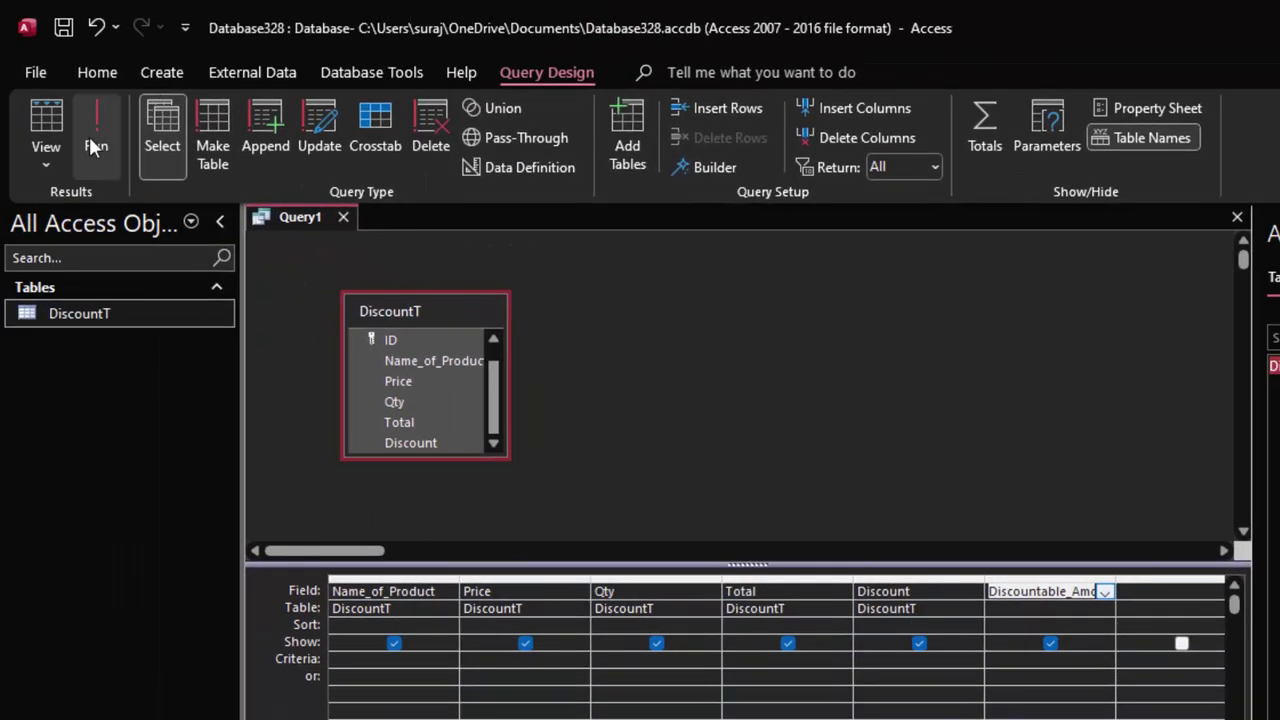
- Run the query, widen Discountable_Amount and check the values 350, 800 and 60000
click(94, 143)
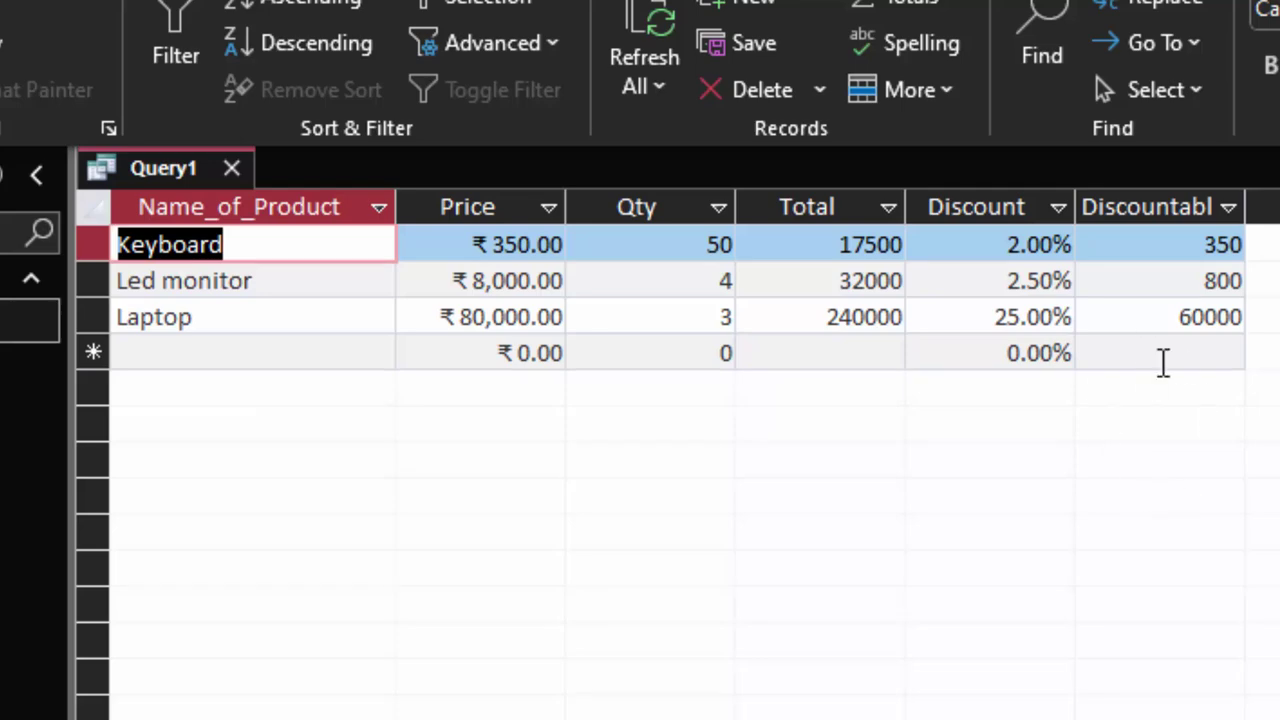
click(1276, 250)
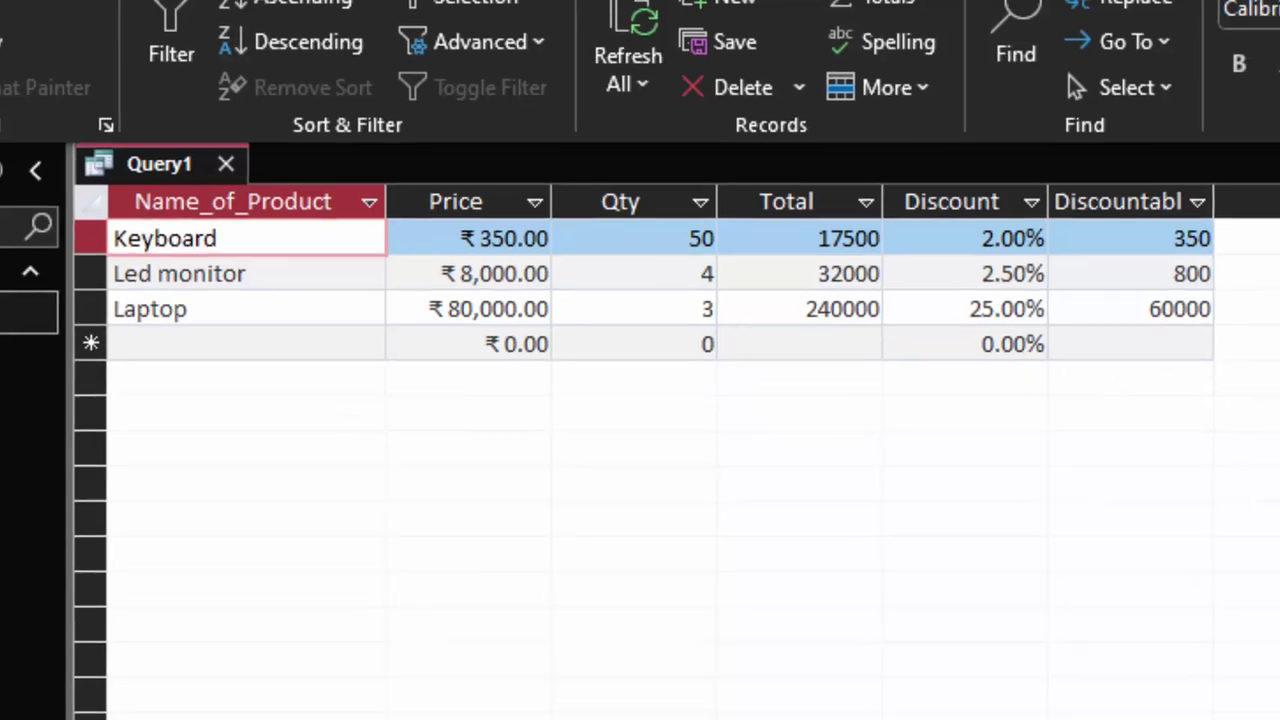
drag(1245, 207, 1278, 300)
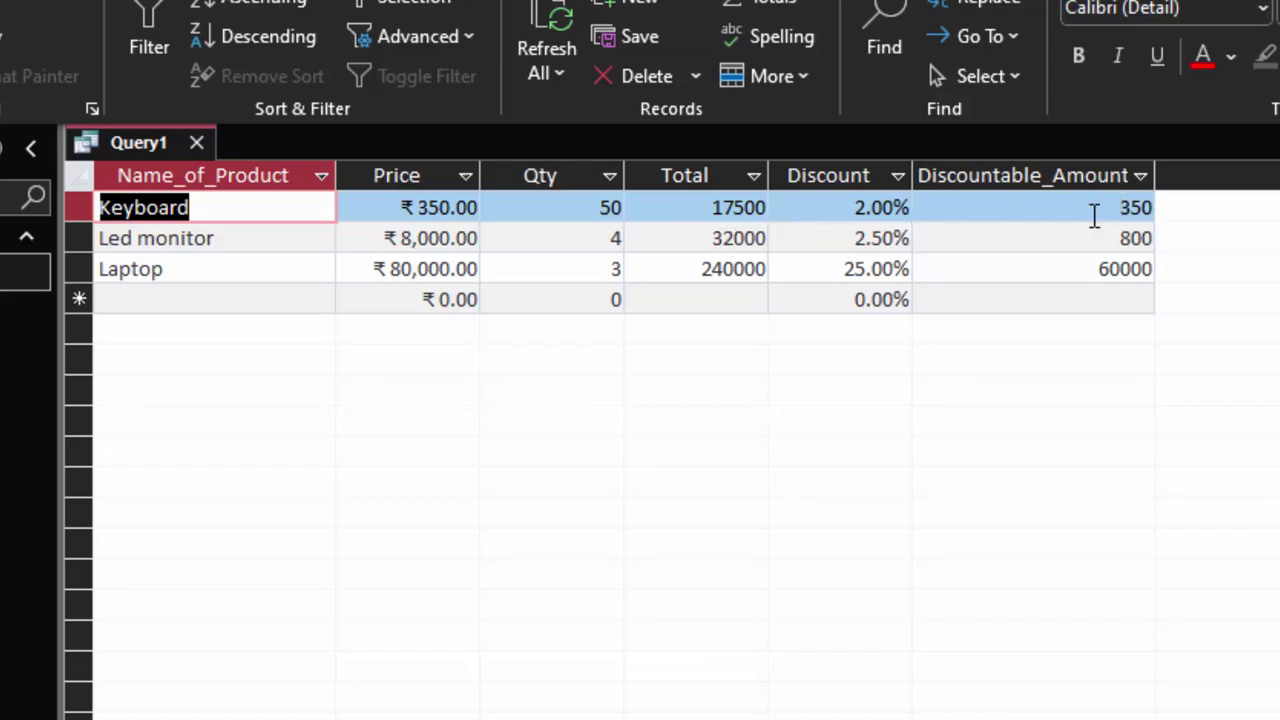
drag(1118, 238, 1170, 238)
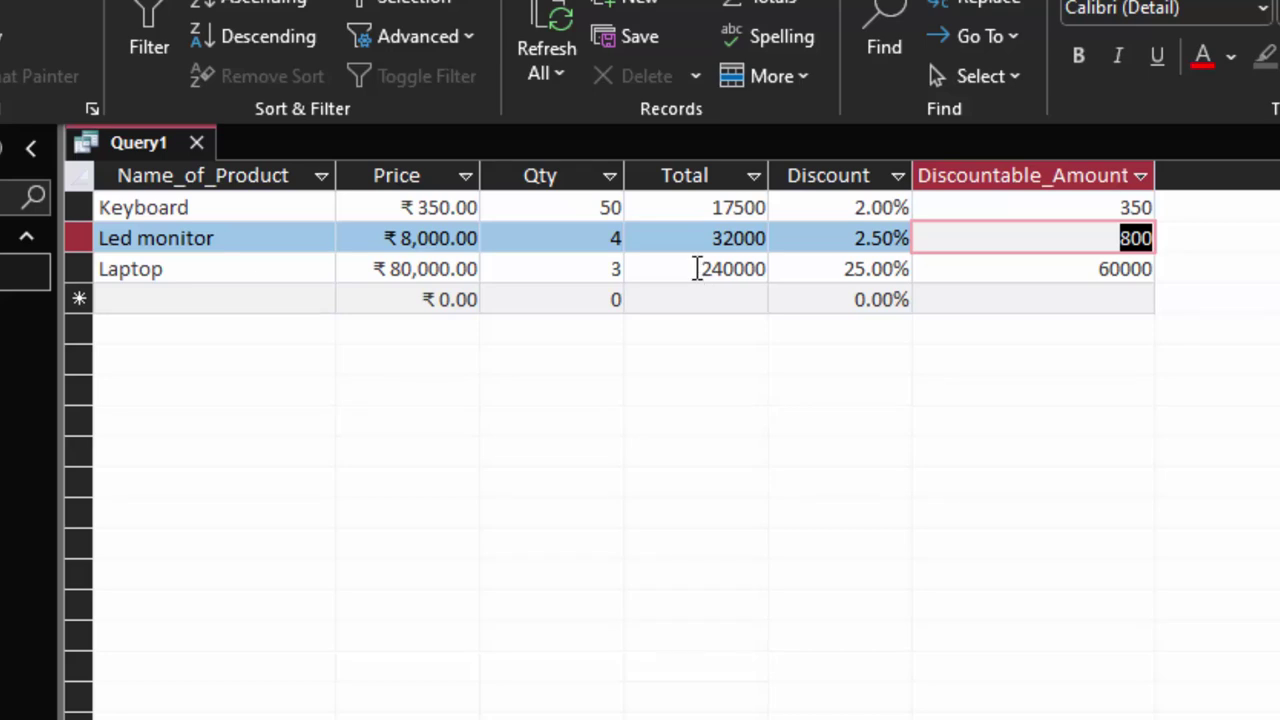
mouse_move(697, 269)
mouse_down()
mouse_move(785, 252)
mouse_move(788, 266)
mouse_up()
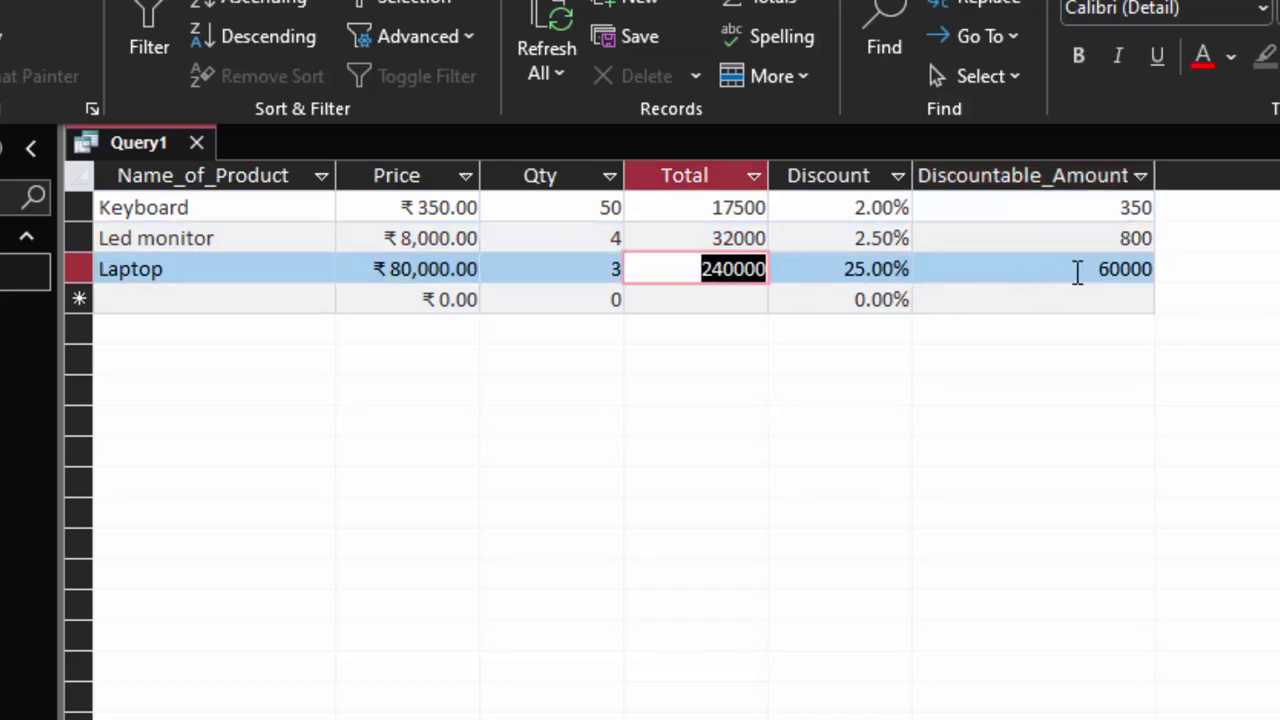
drag(1103, 269, 1180, 266)
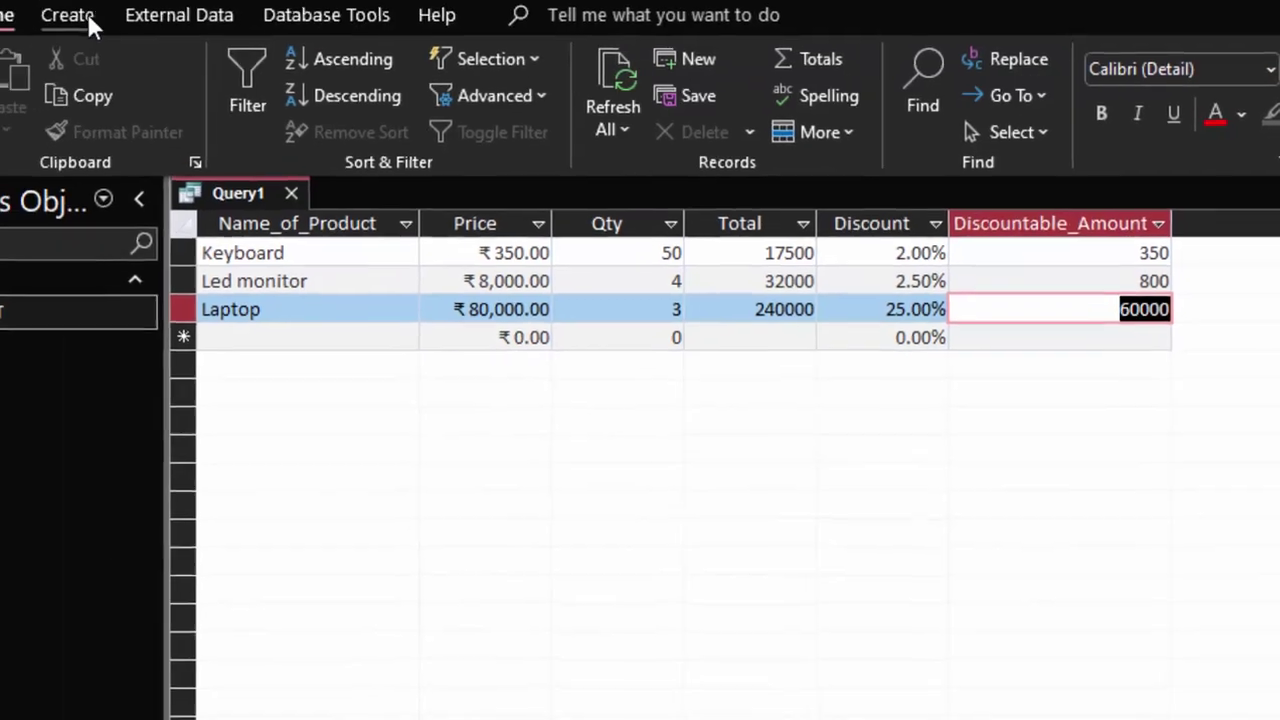
click(182, 81)
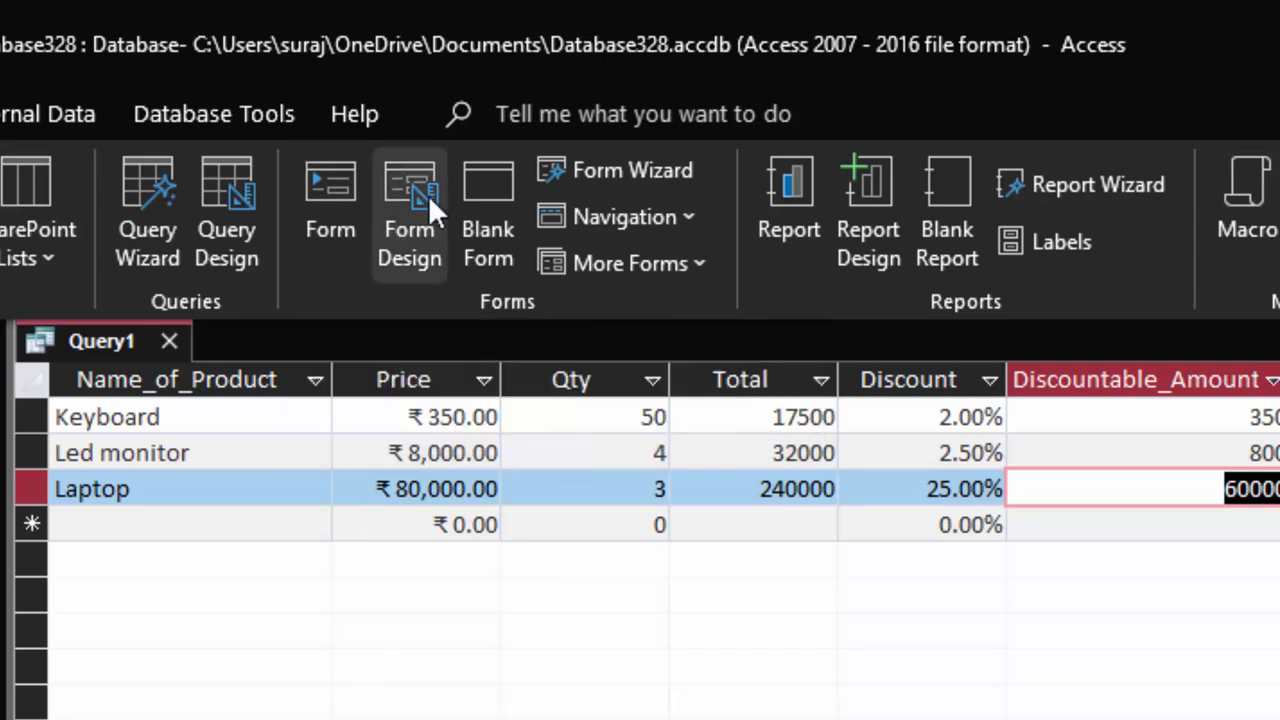
- Create a blank form, save Query1 on closing, and drop Query1 onto the form as a subform
click(478, 184)
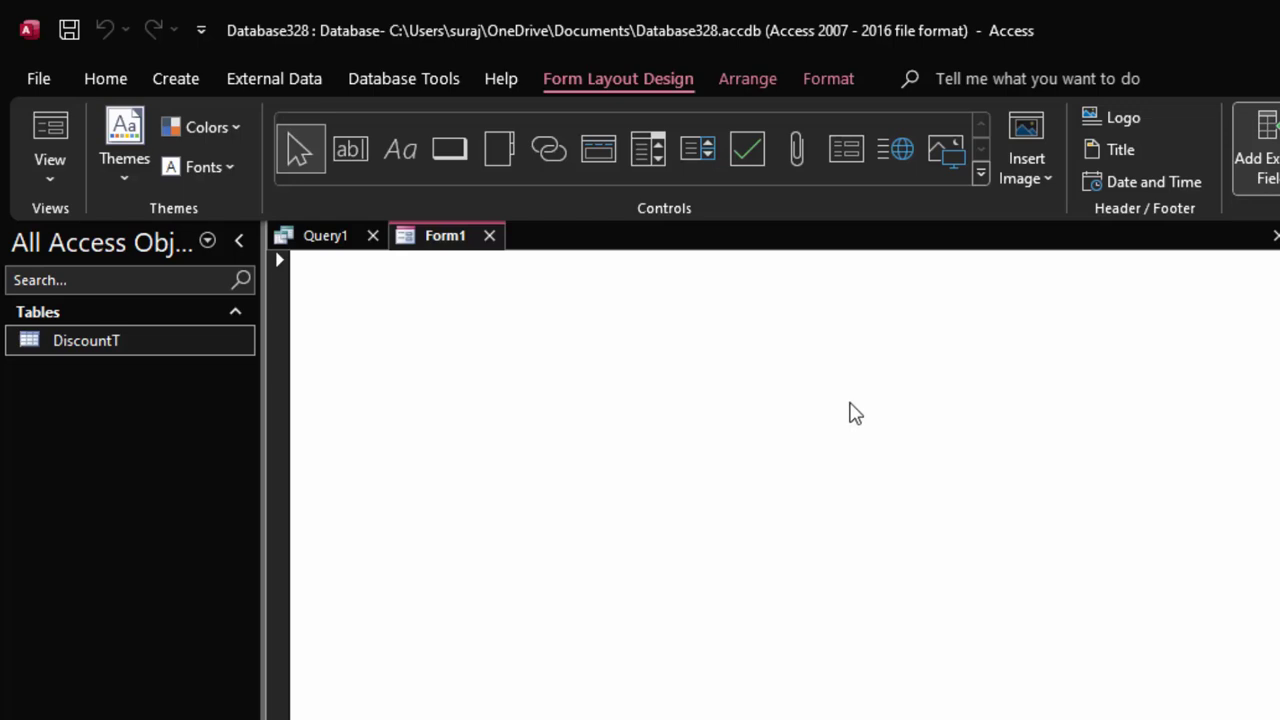
click(373, 237)
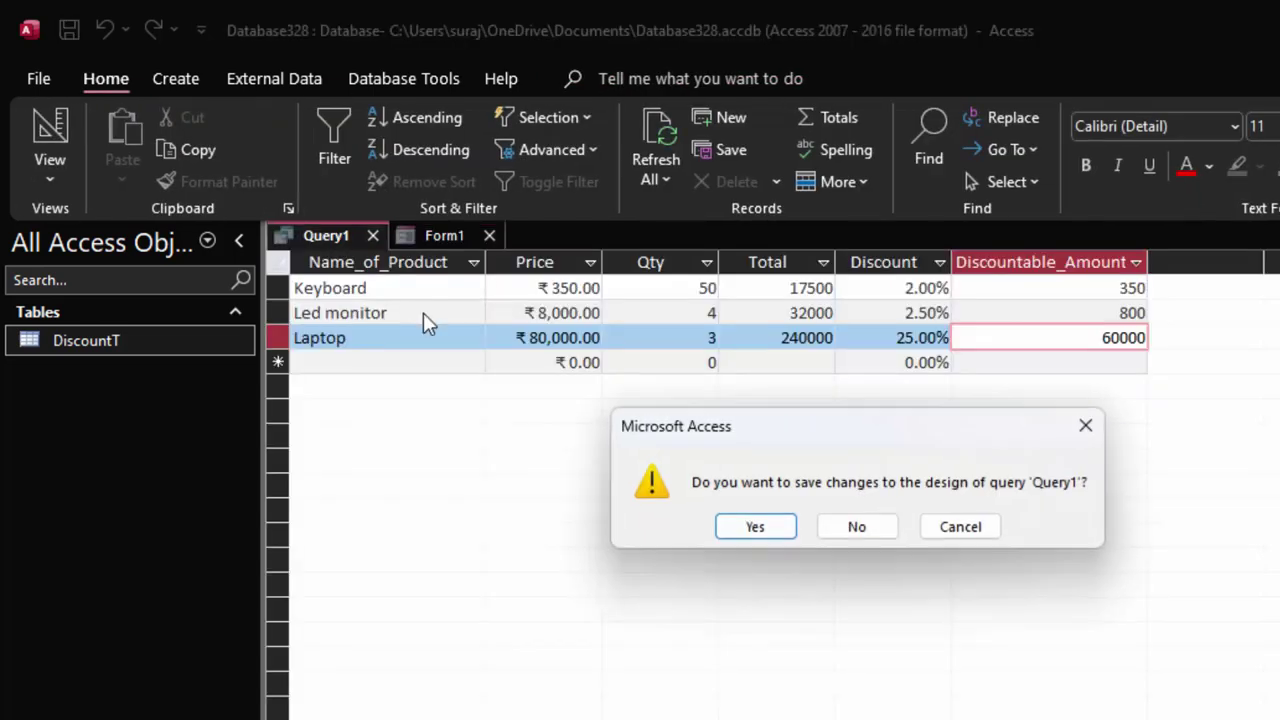
click(755, 527)
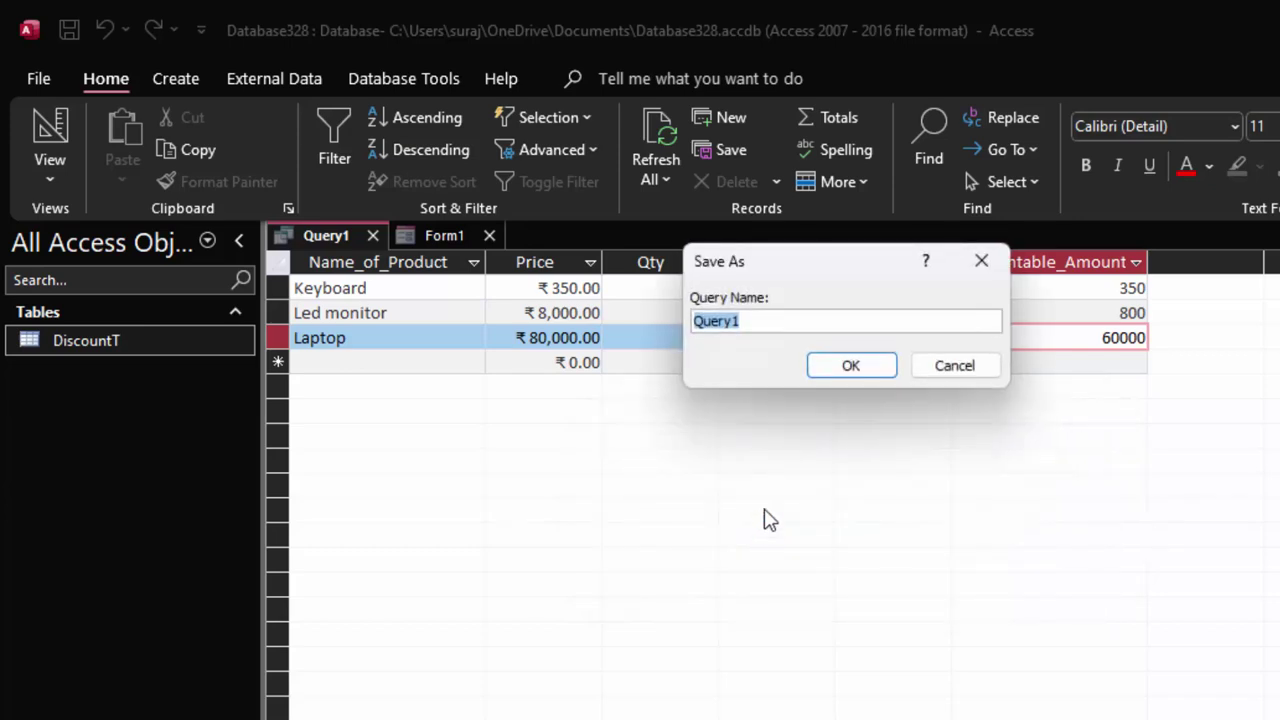
click(849, 368)
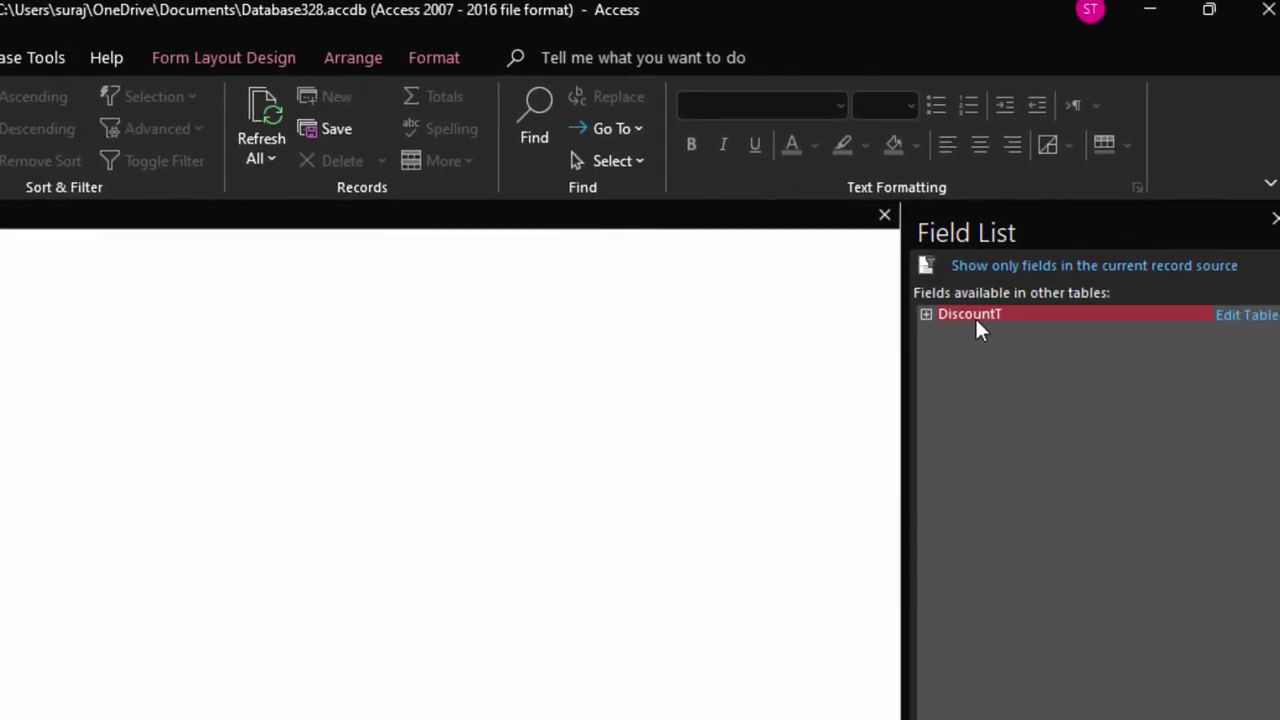
click(975, 316)
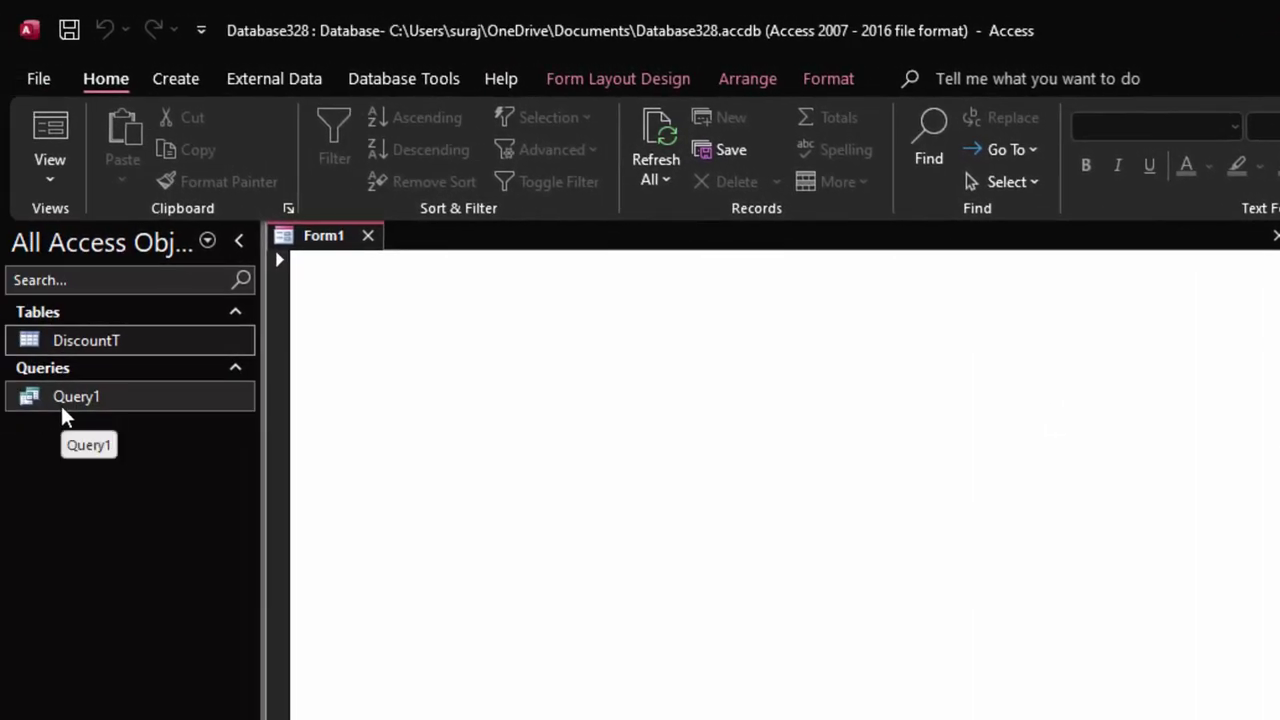
drag(61, 400, 430, 335)
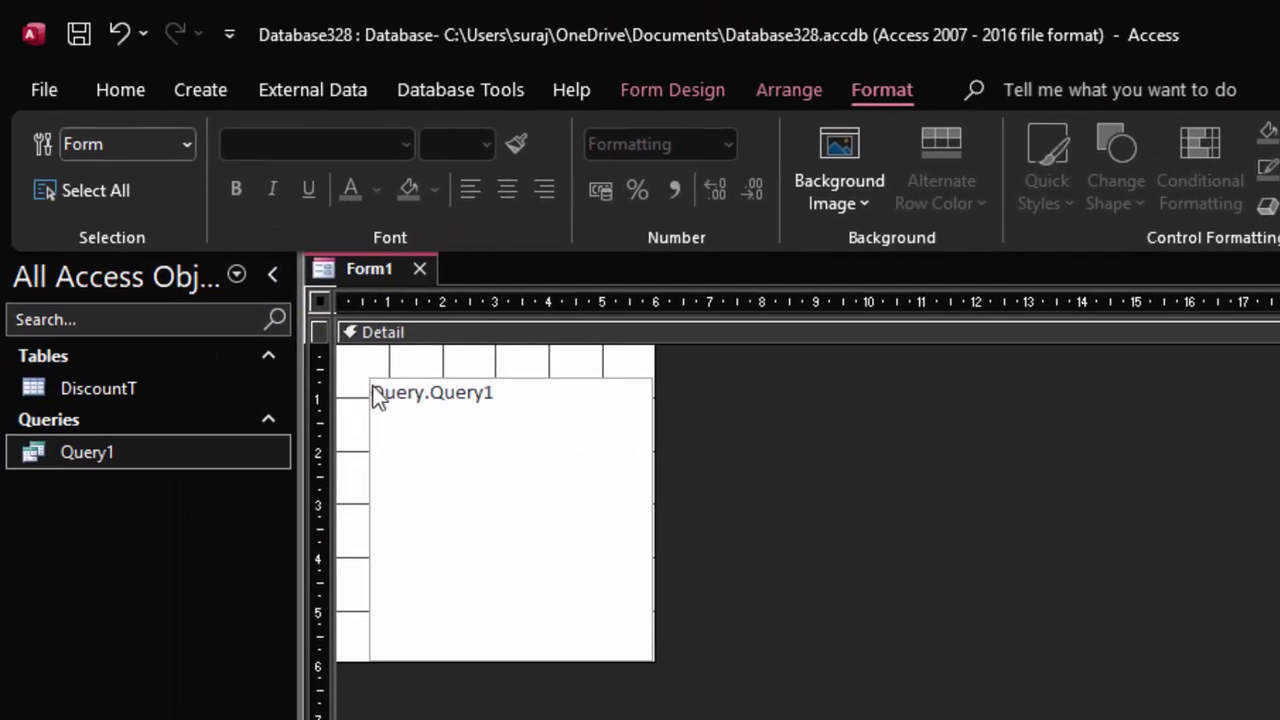
- In Form view, add White Board at price 1800, quantity 6, 5% discount, giving 540
click(125, 92)
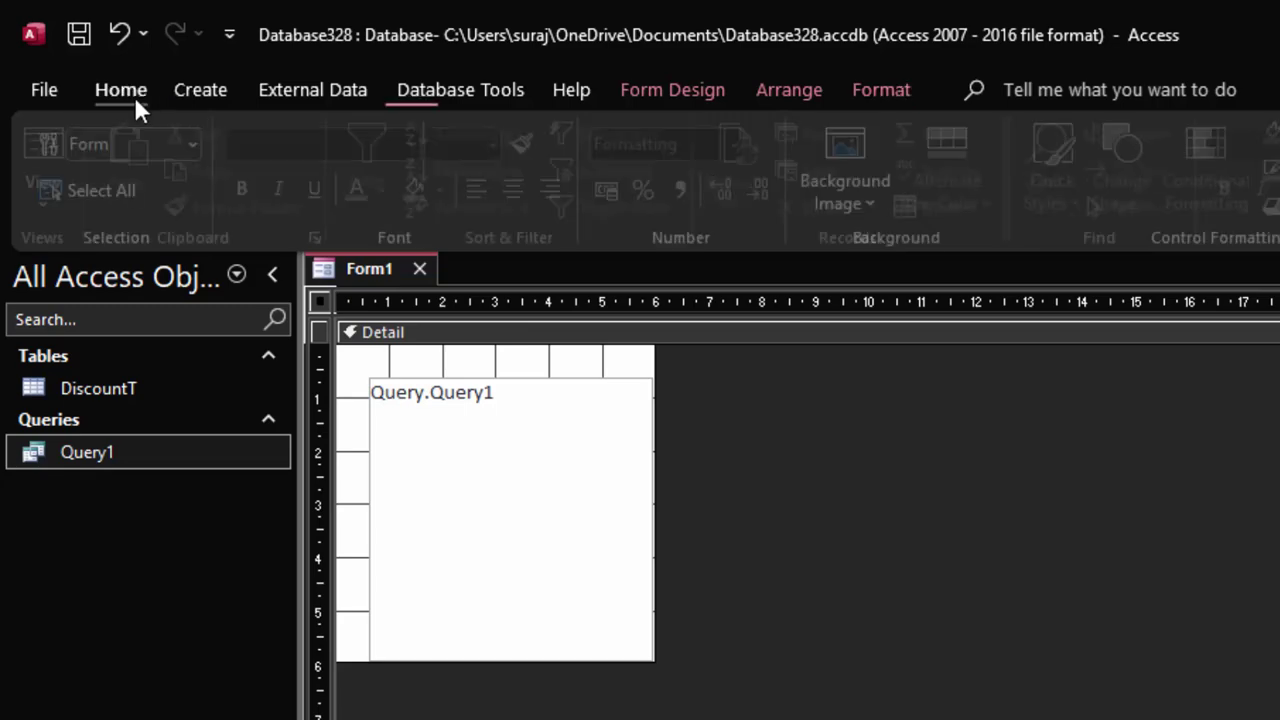
click(55, 165)
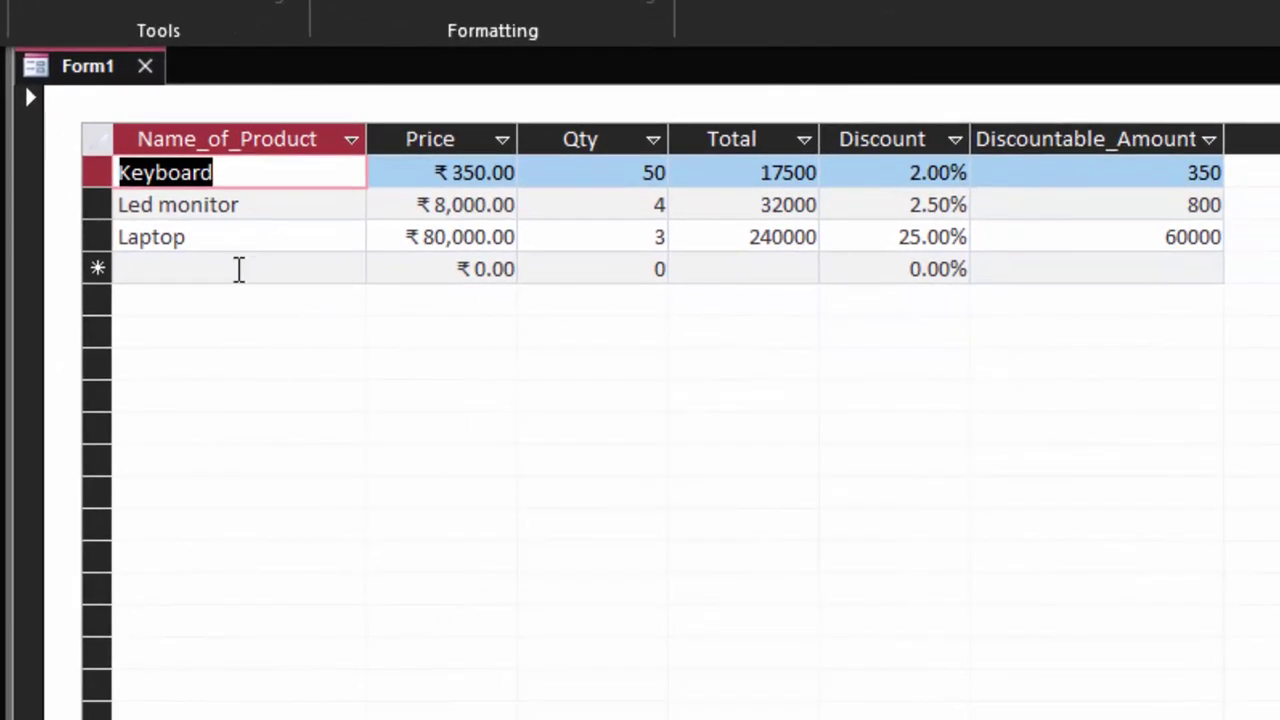
click(242, 269)
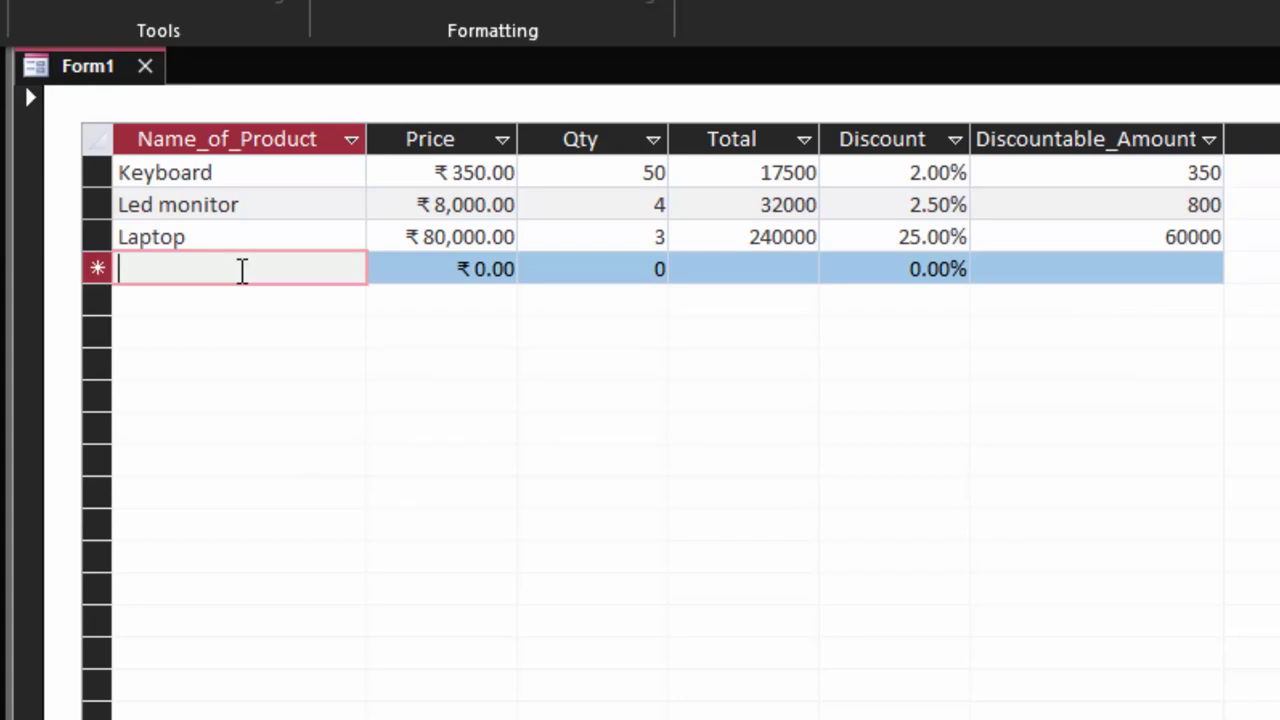
text(W)
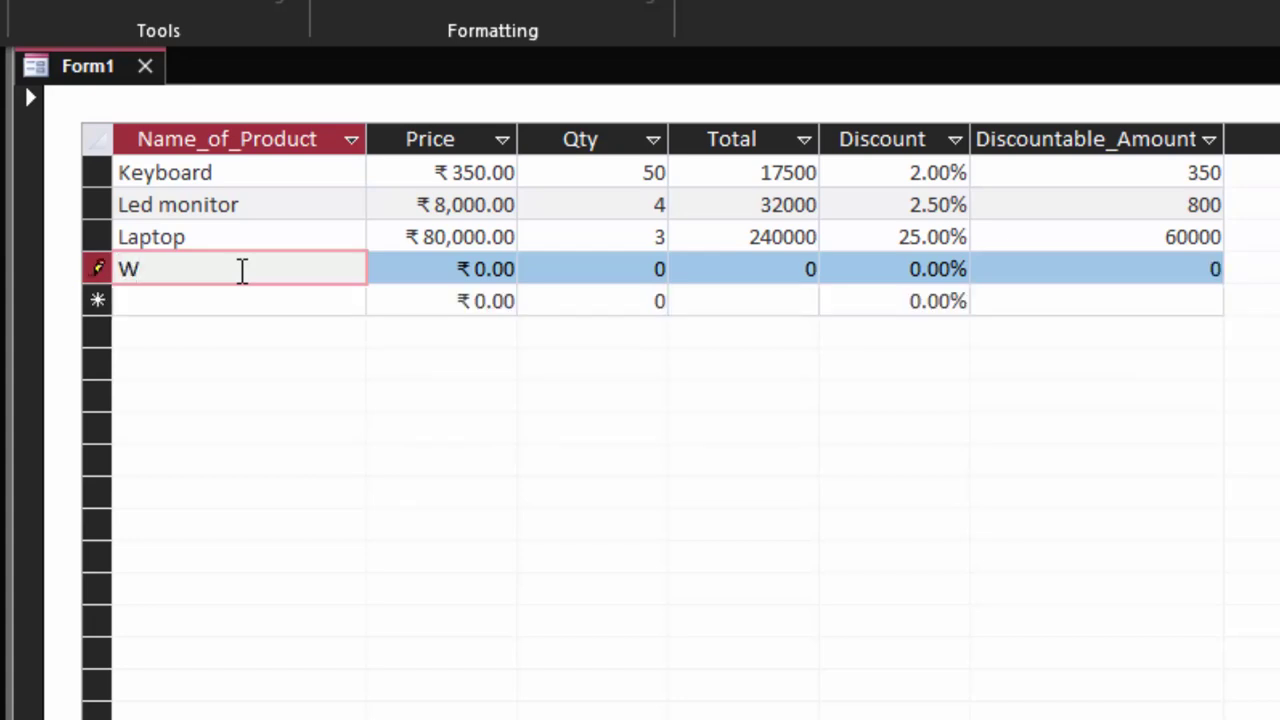
text(hite Boa)
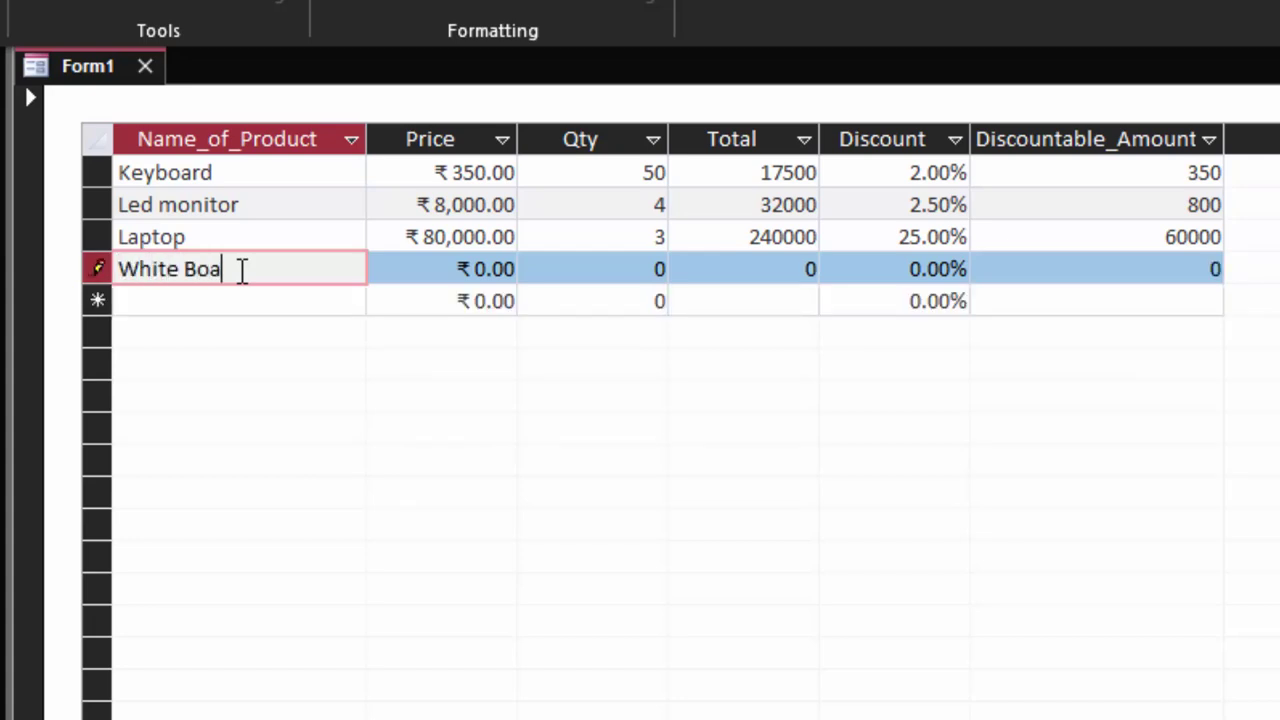
text(rd)
key(Tab)
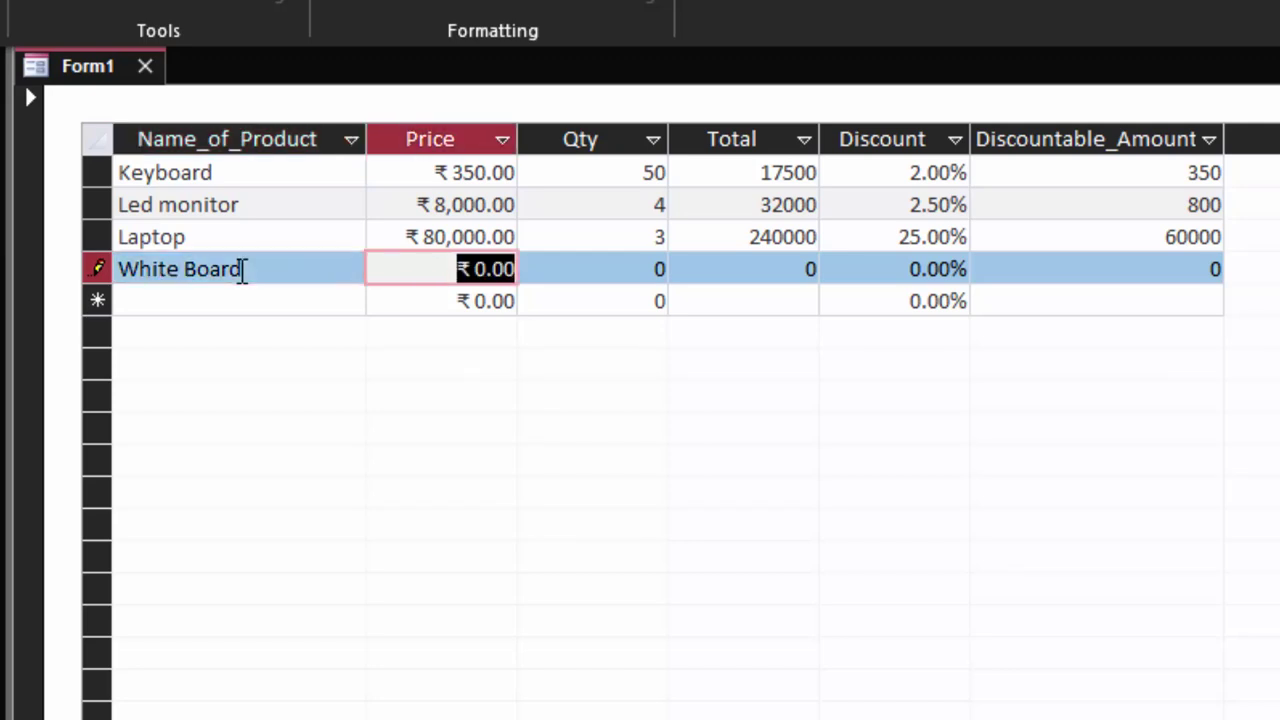
text(1800)
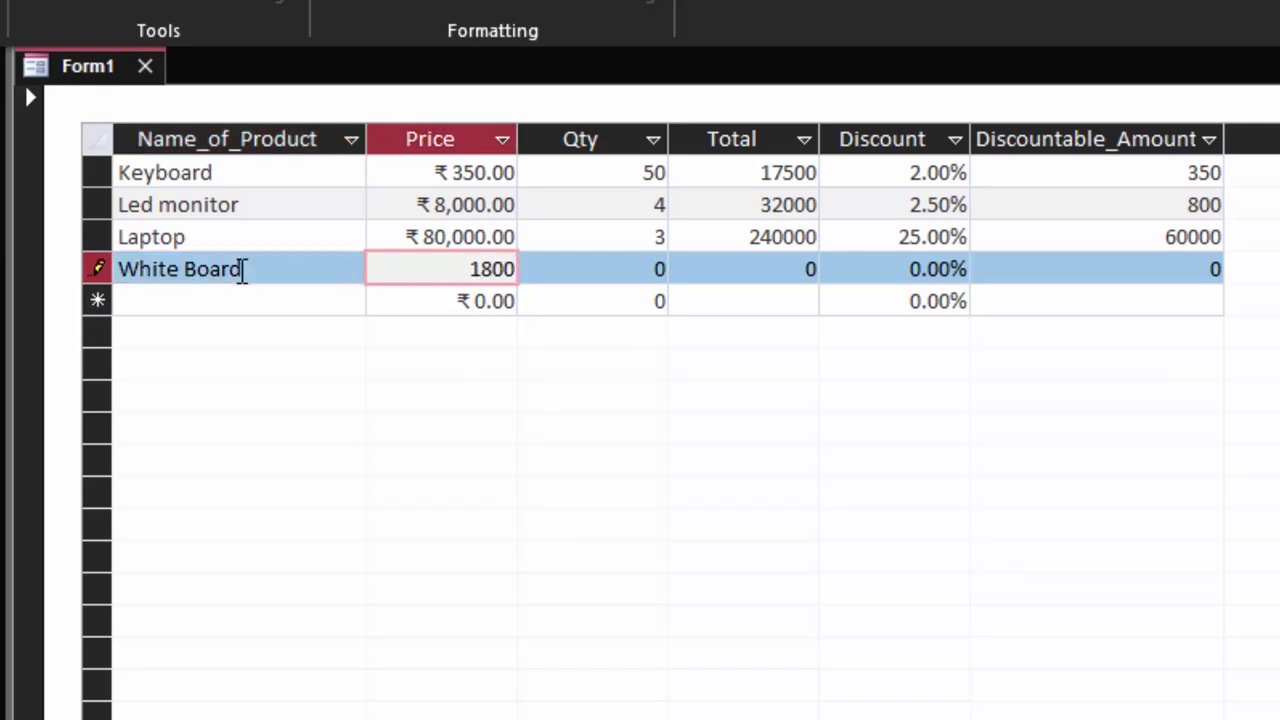
key(Tab)
text(6)
key(Tab)
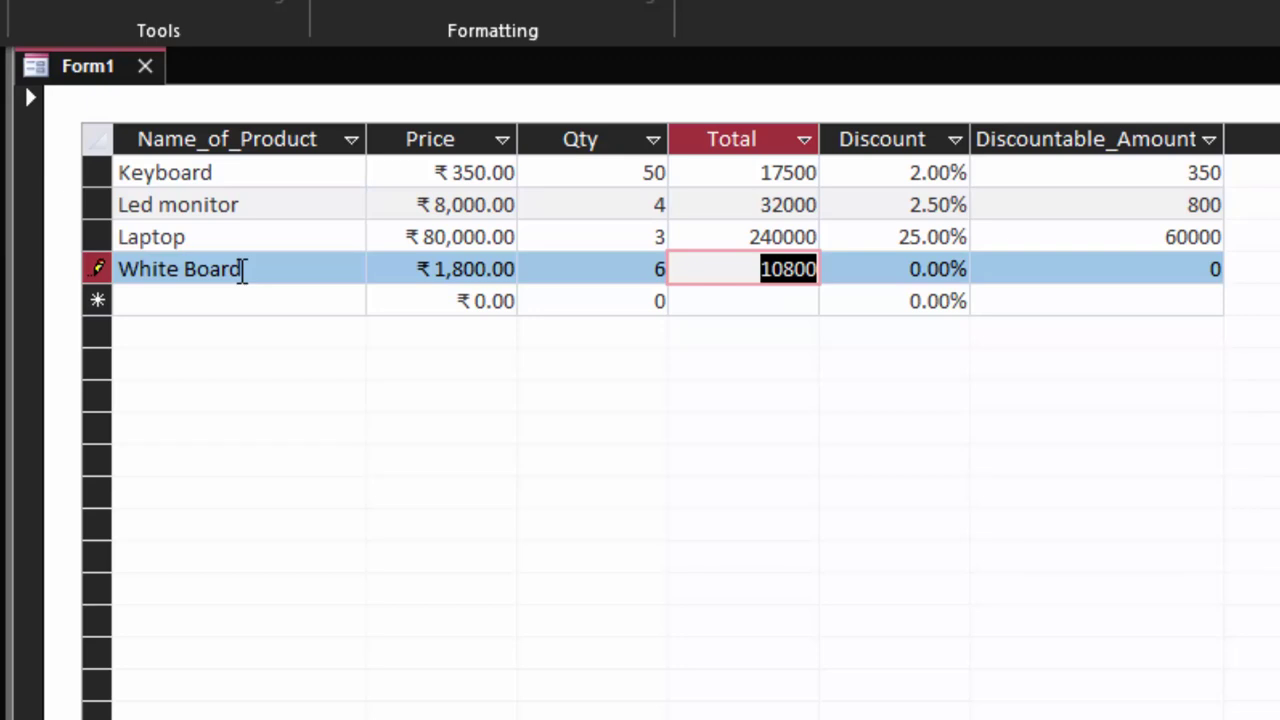
key(Tab)
key(Tab)
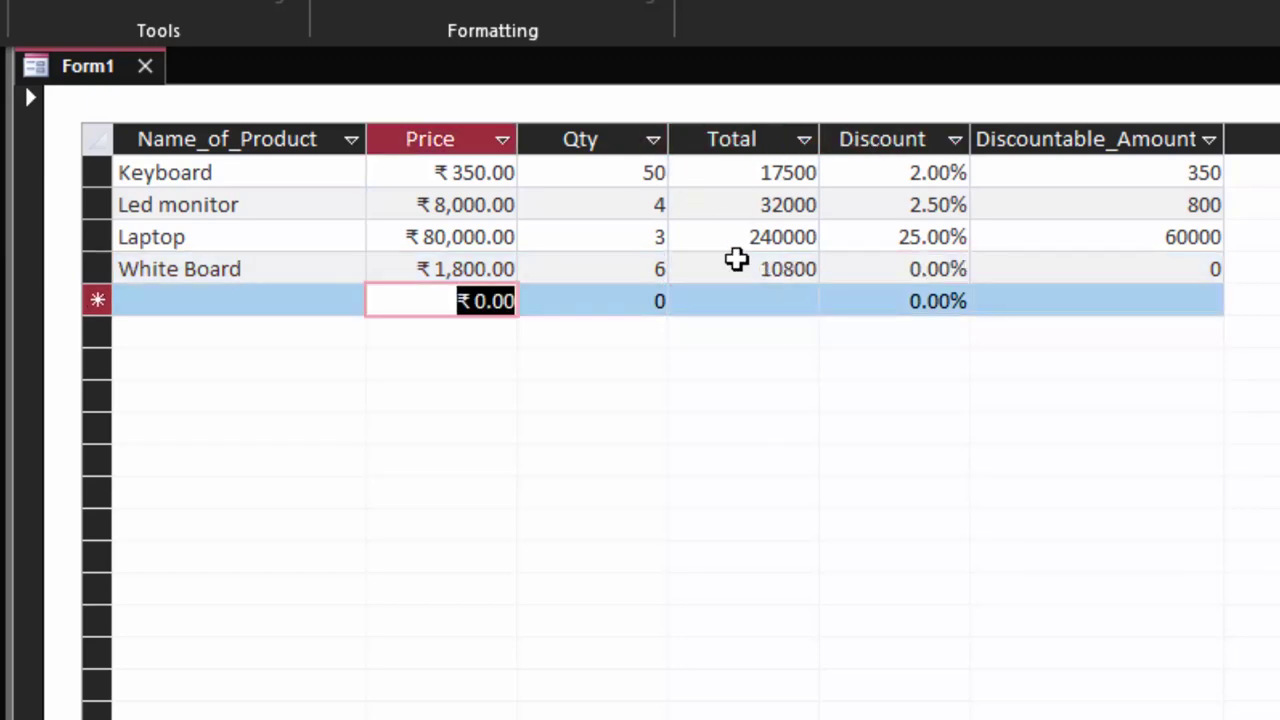
click(912, 270)
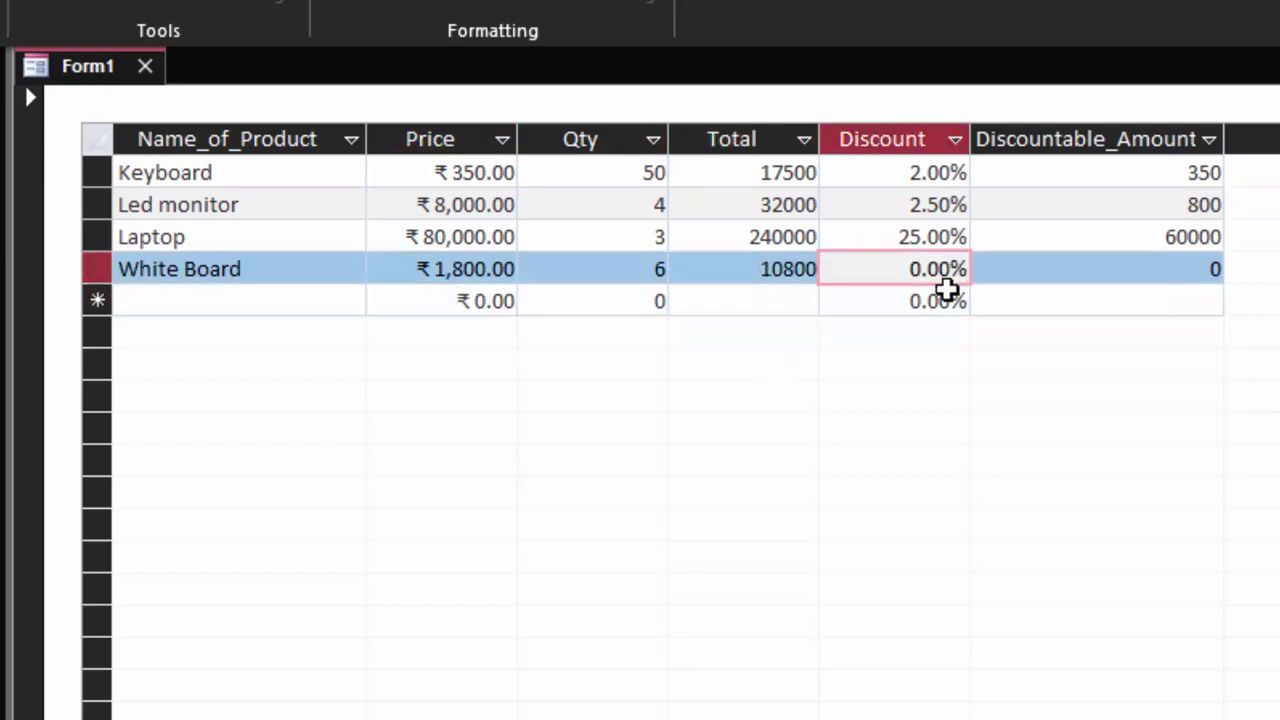
key(BackSpace)
key(Tab)
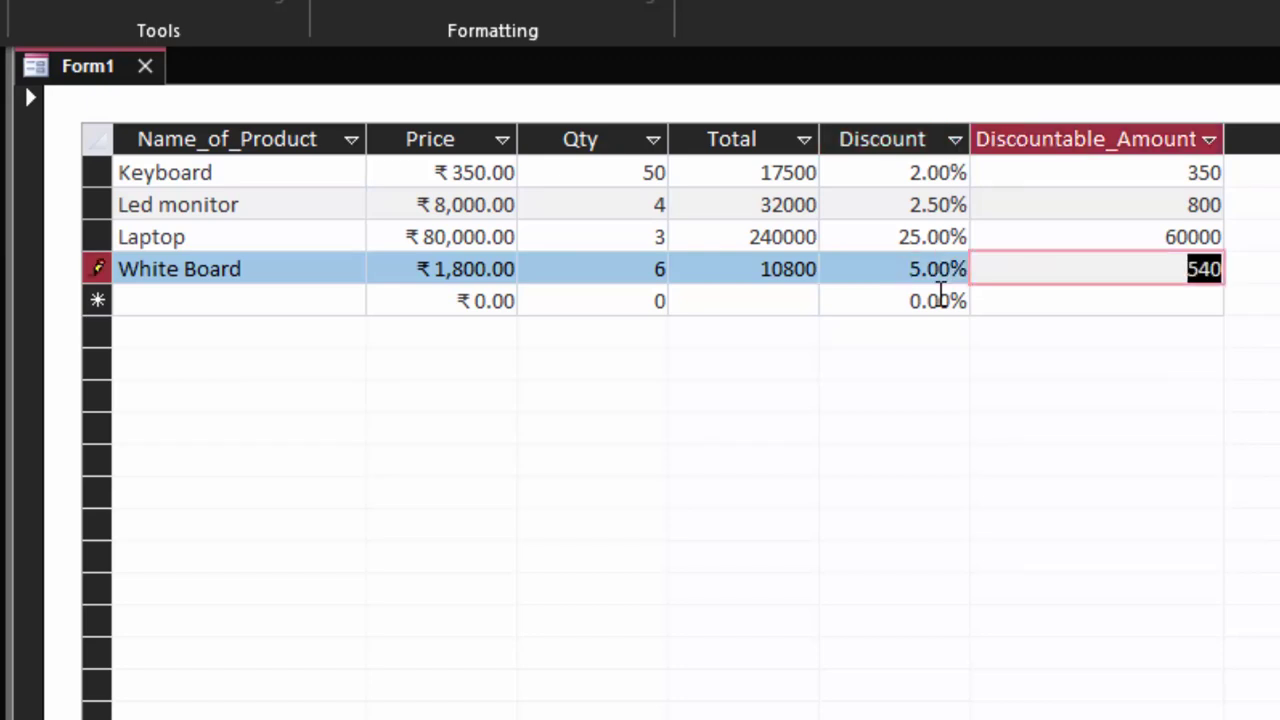
key(Tab)
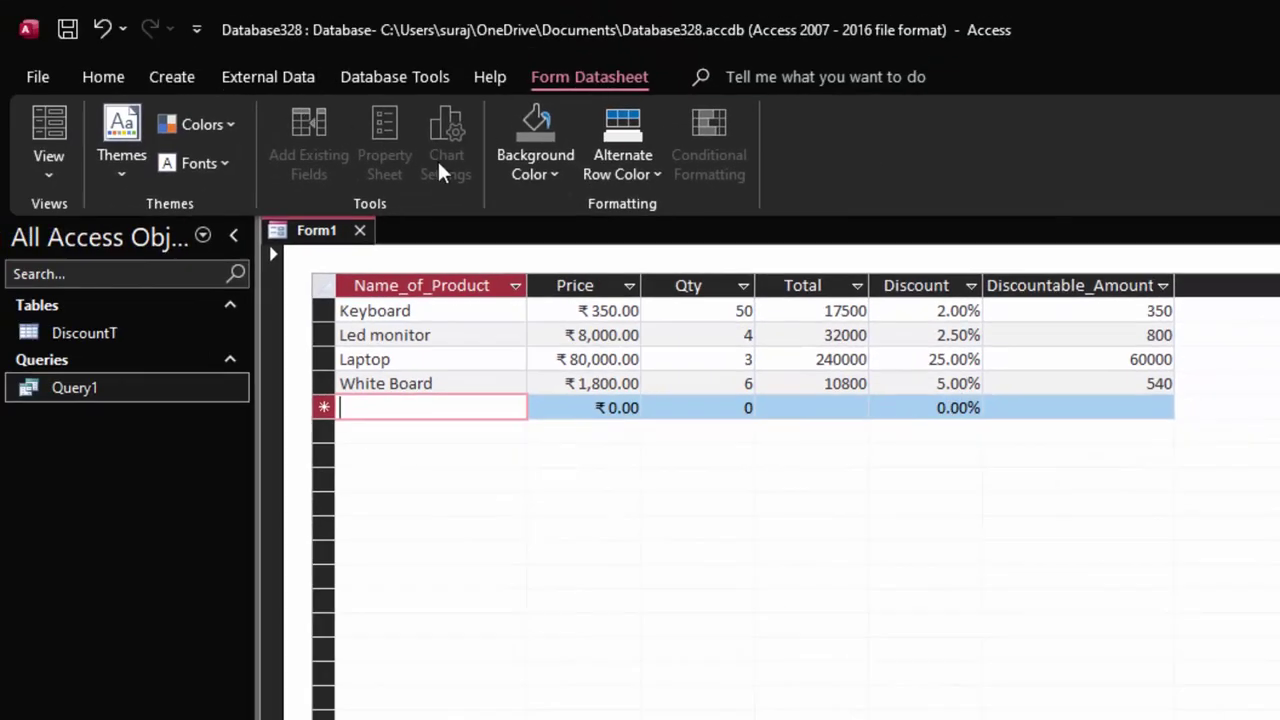
- Set Background Color to light orange and Alternate Row Color to yellow
click(538, 176)
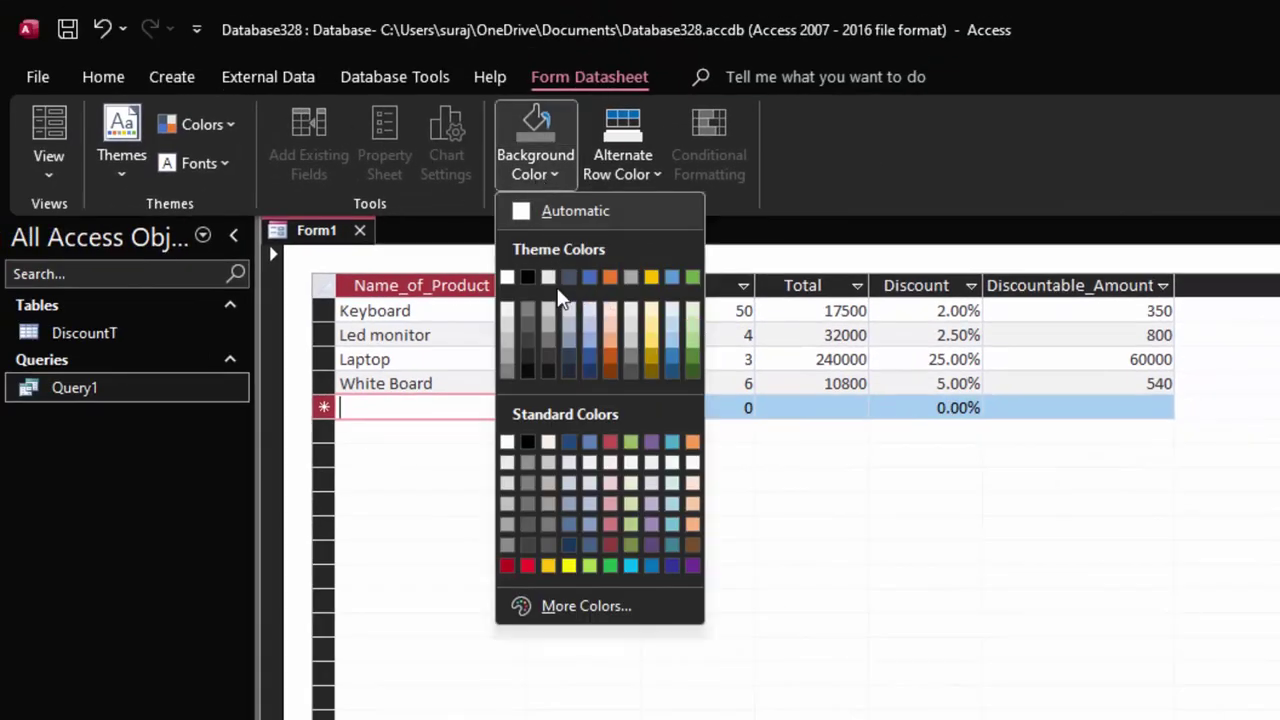
click(610, 340)
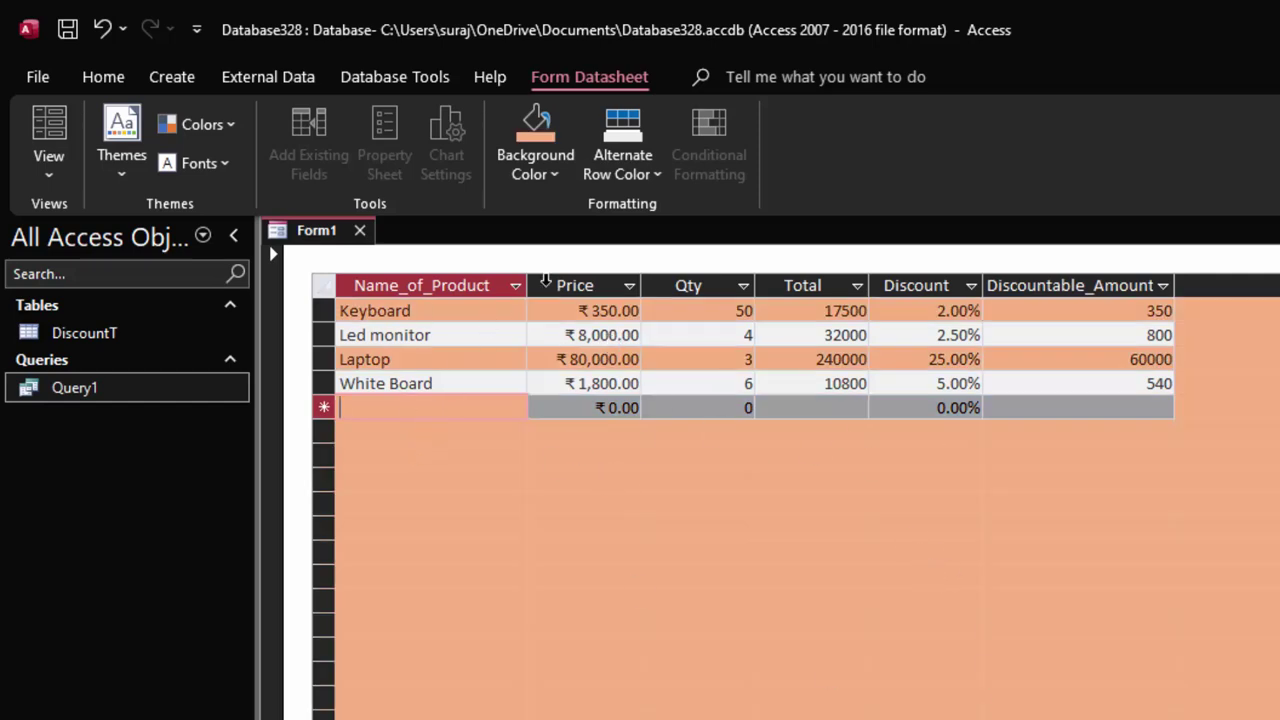
click(618, 172)
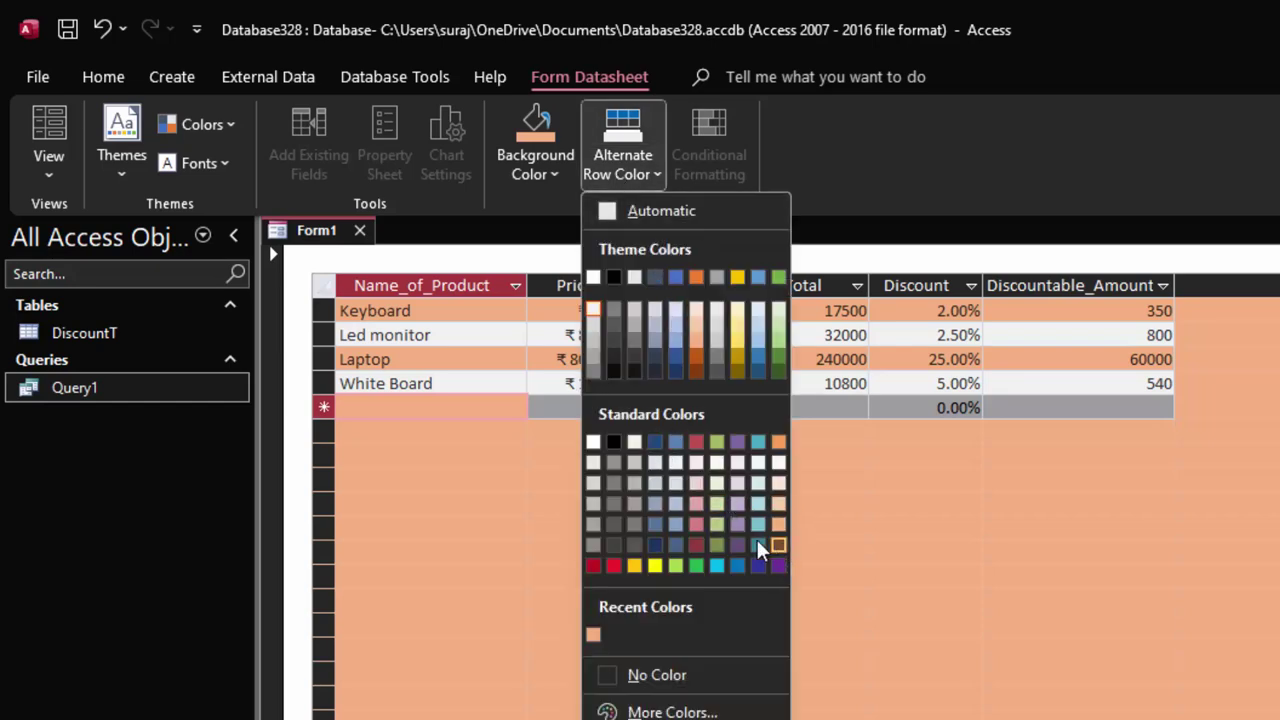
click(655, 566)
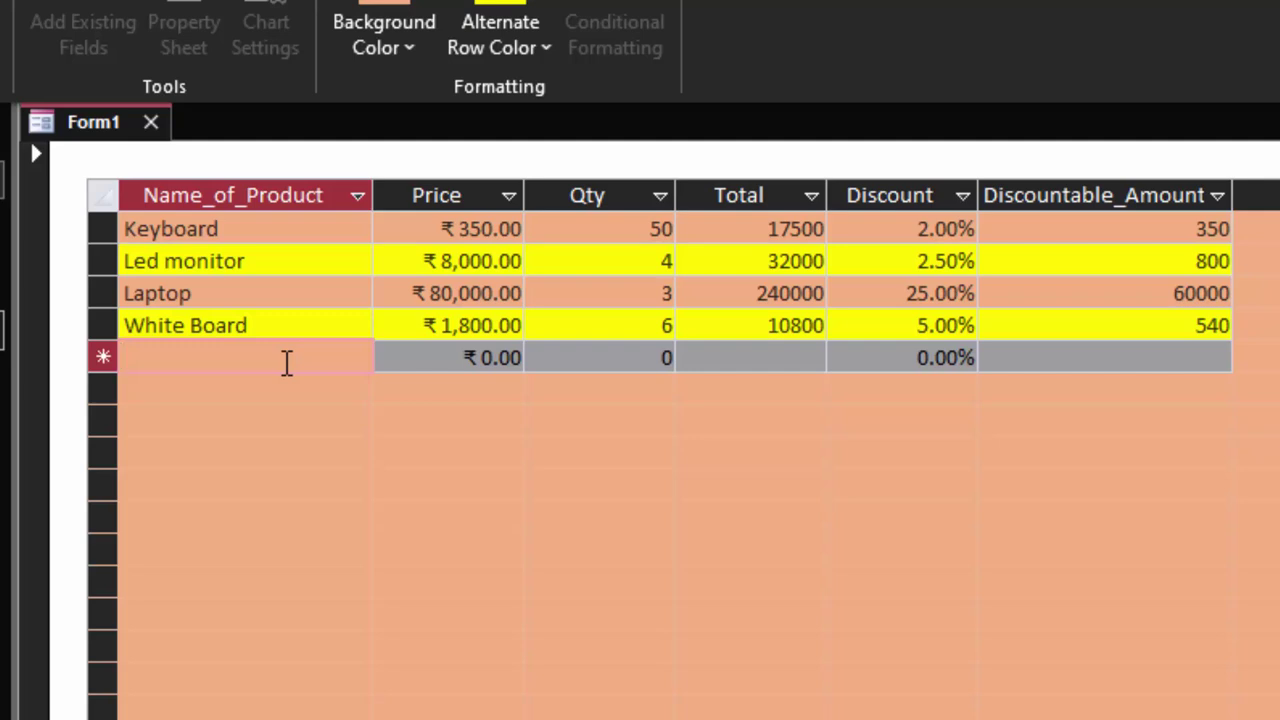
- Enter Python Book with price 560, quantity 7 and a 2% discount
text(Python )
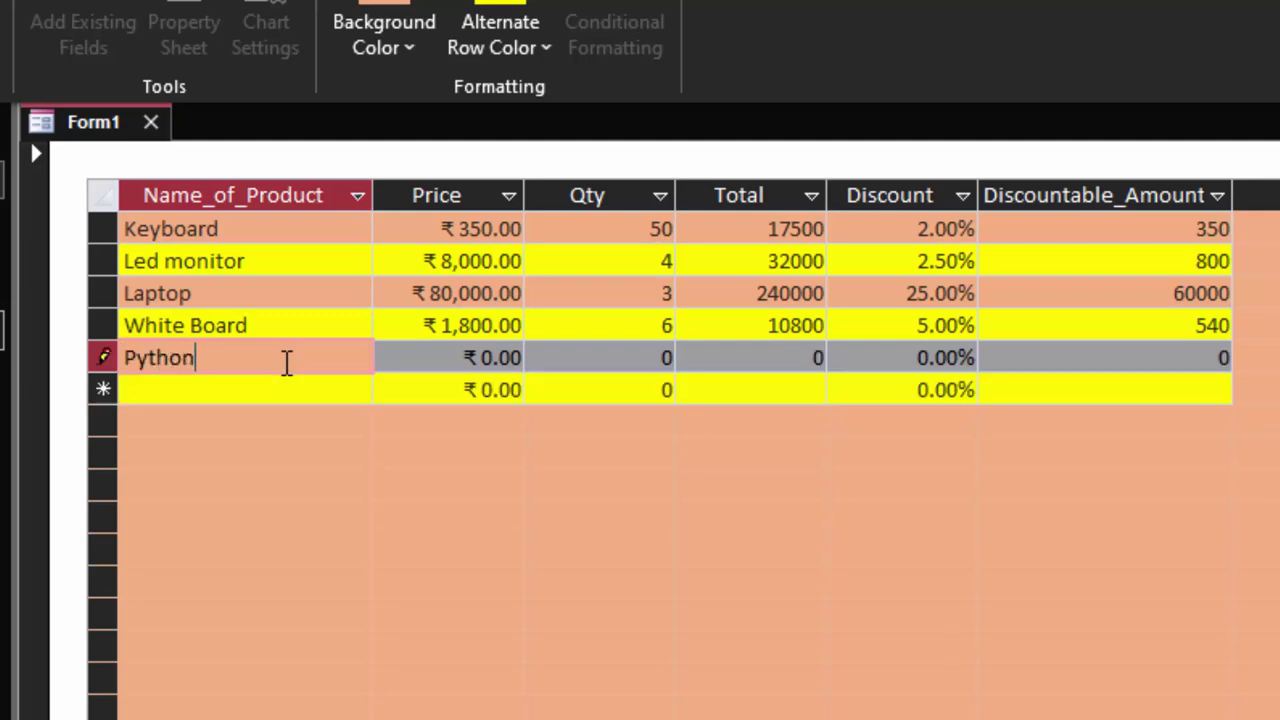
text(Book)
key(Tab)
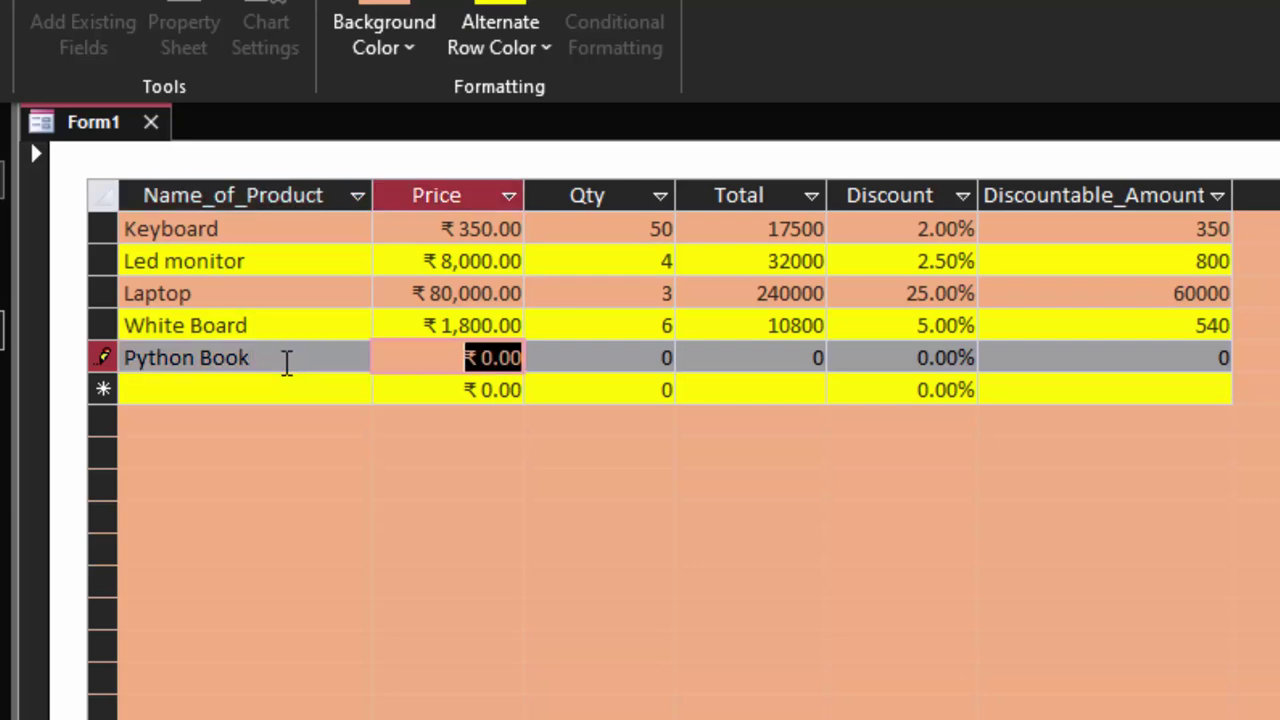
text(56-)
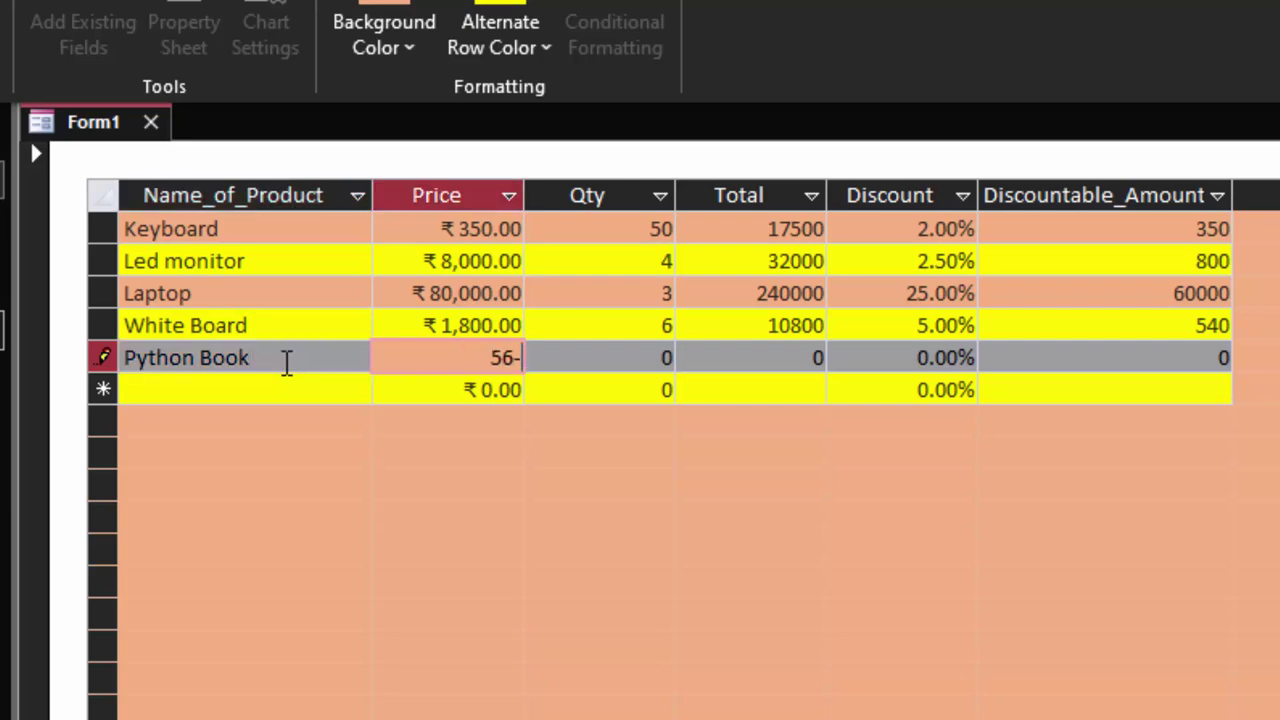
key(BackSpace)
text(0)
key(Tab)
text(7)
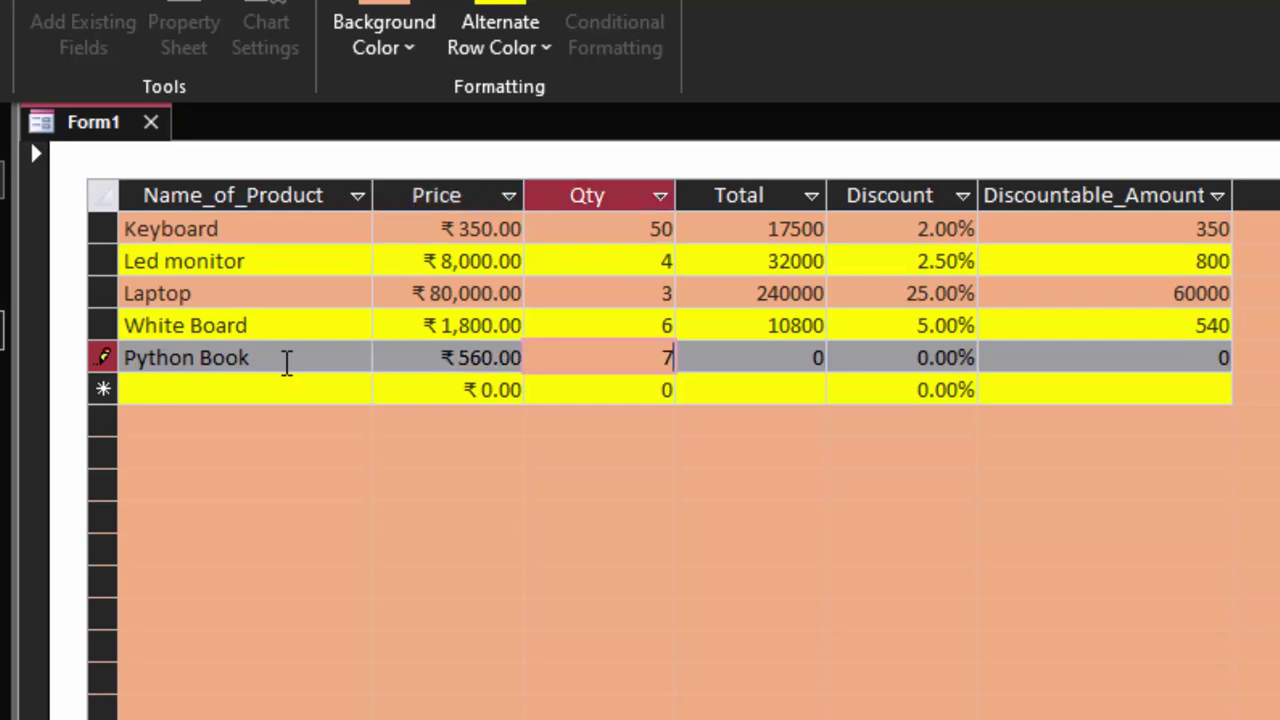
key(Tab)
key(Tab)
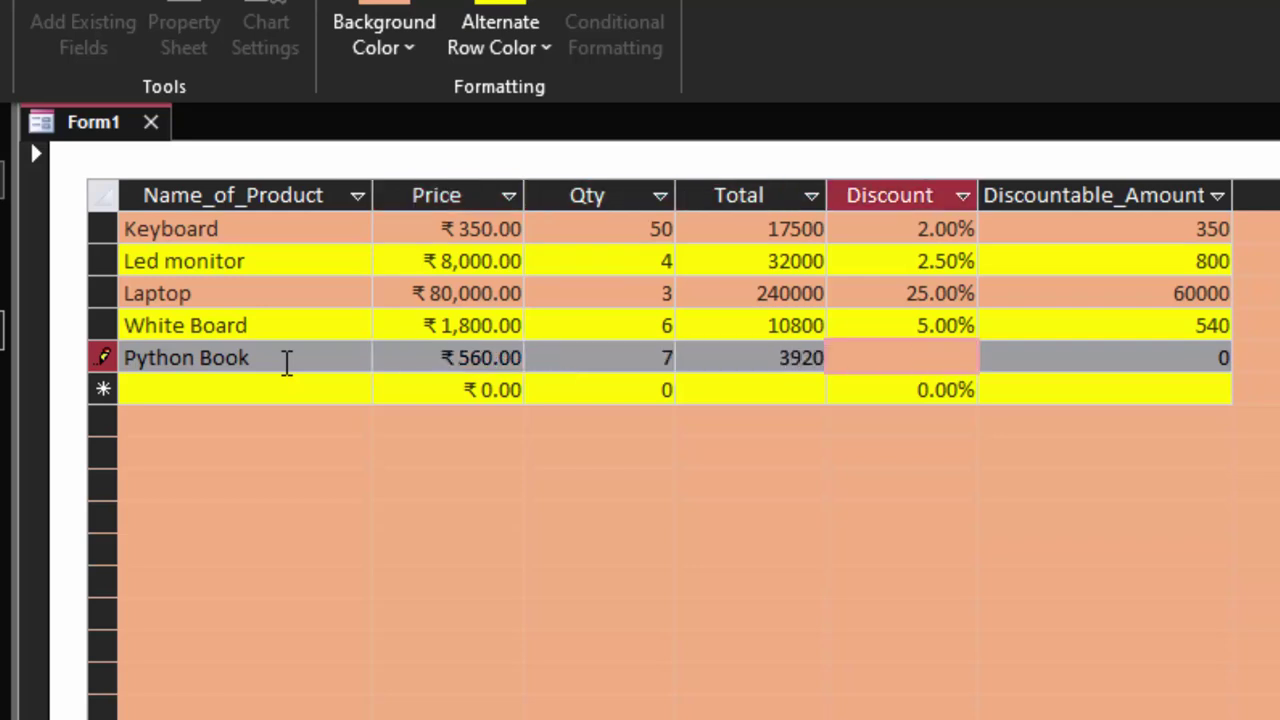
text(2)
key(Tab)
key(Tab)
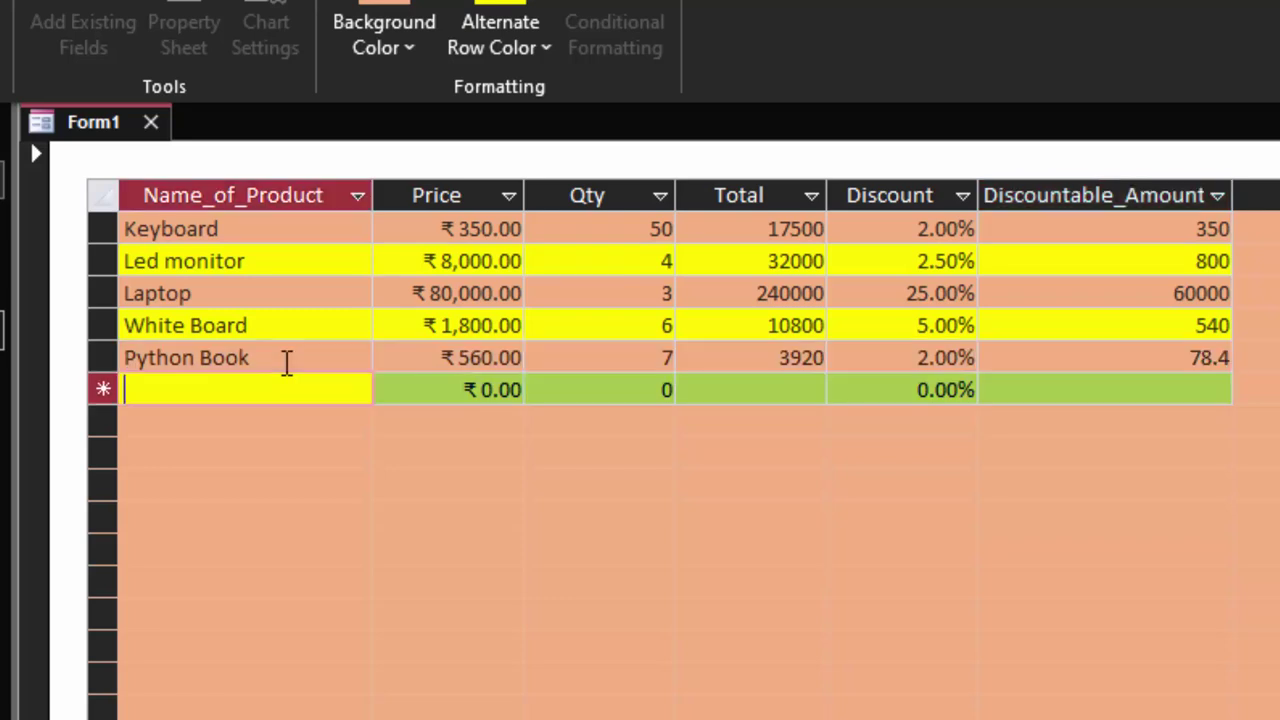